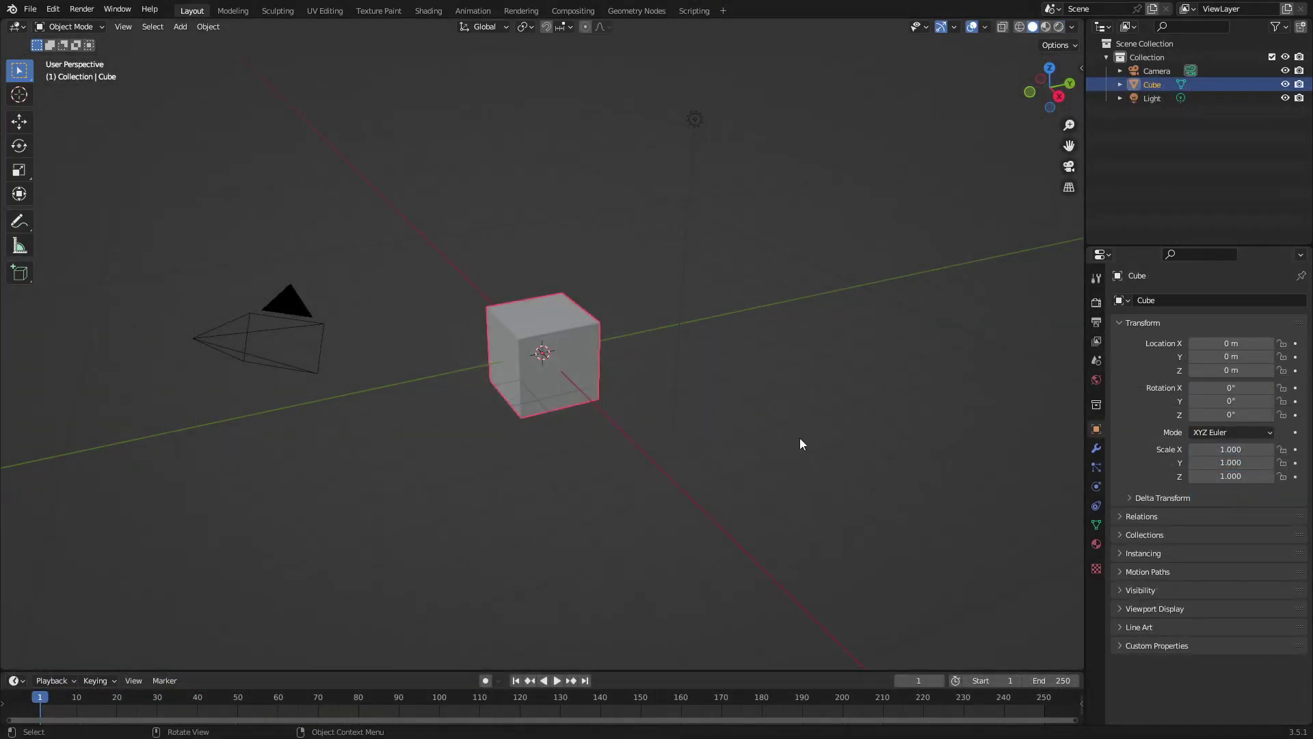
Delete the default cube and light, keeping only the camera in the scene
{"action": "left_click_drag", "start_coordinate": [871, 536], "coordinate": [359, 134]}
{"action": "key", "text": "Delete"}
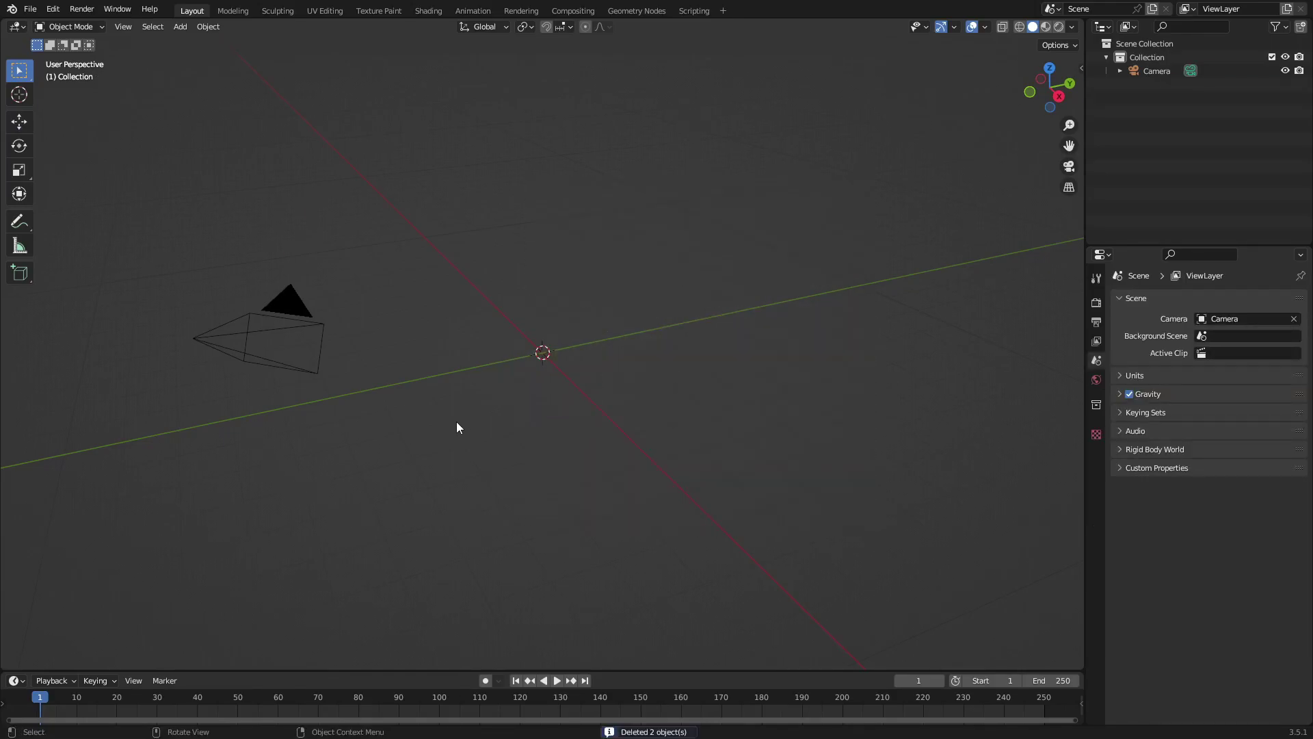
Clear the camera's rotation and location, and rotate it 90° around the global X axis
{"action": "left_click", "coordinate": [298, 321]}
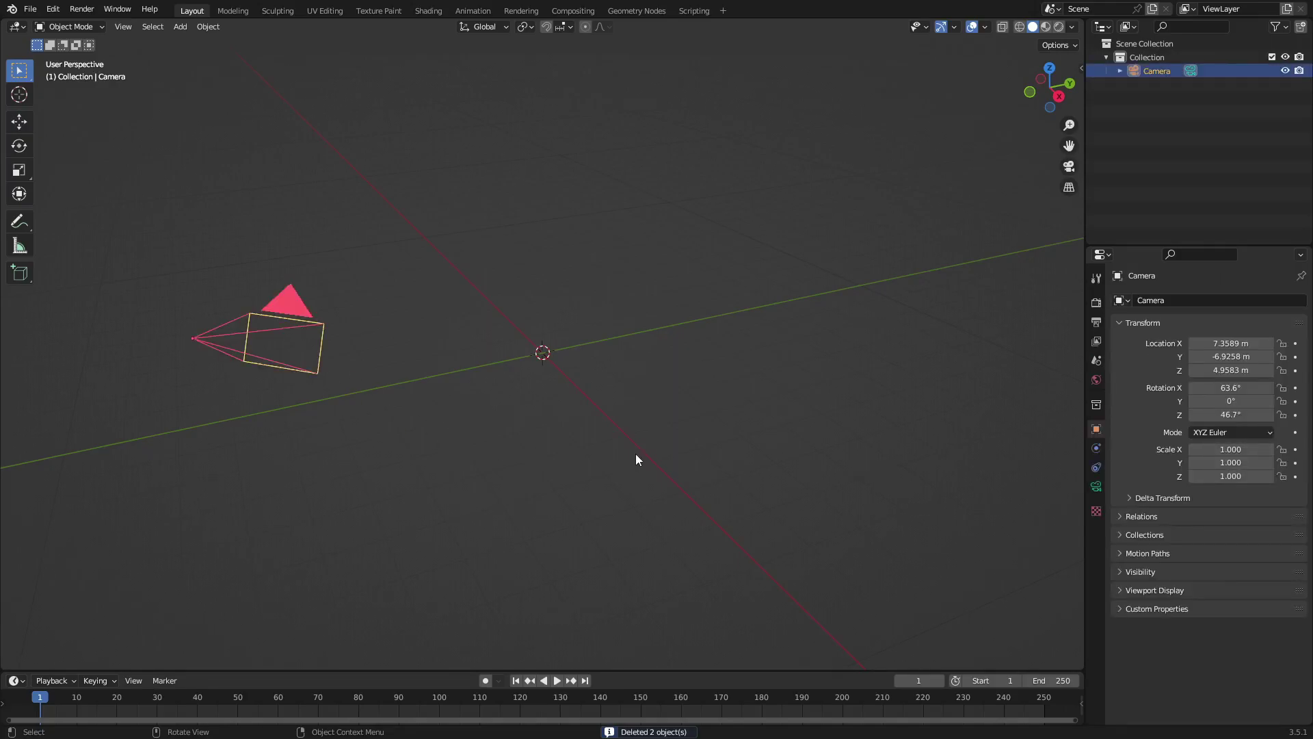
{"action": "key", "text": "alt+r"}
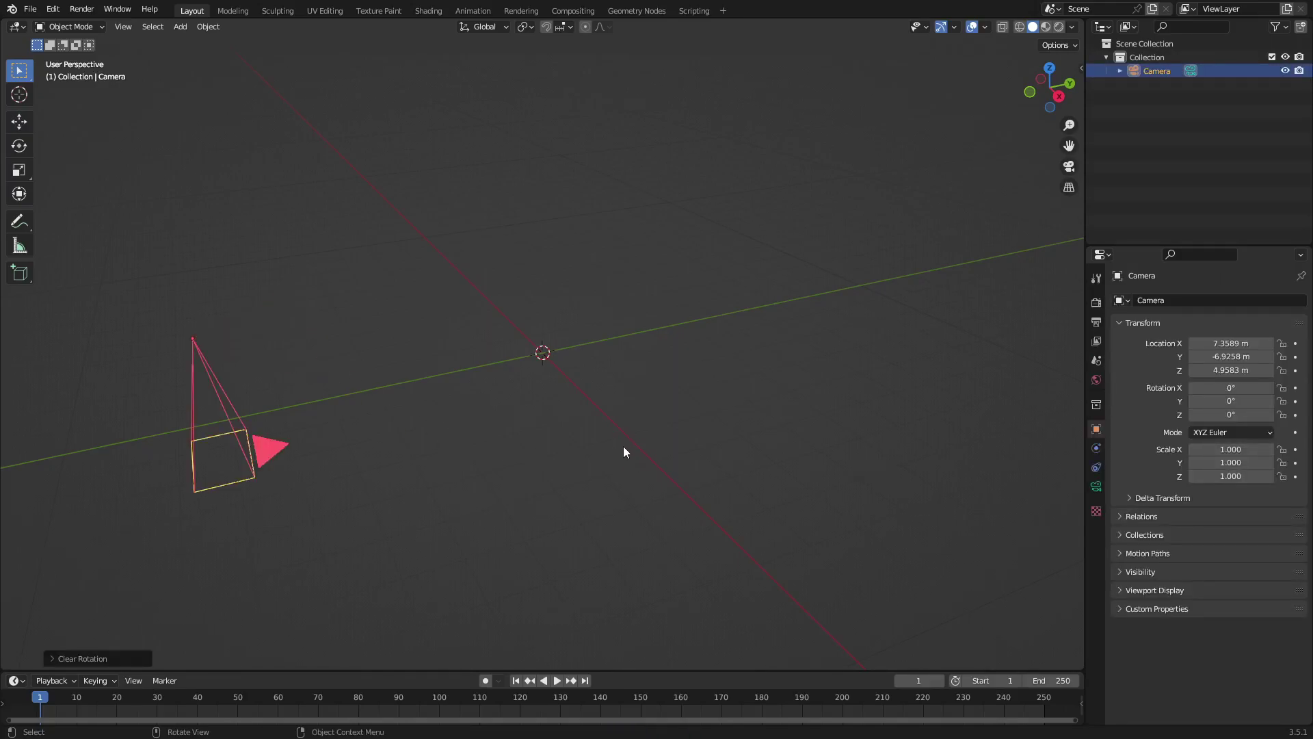
{"action": "key", "text": "alt+g"}
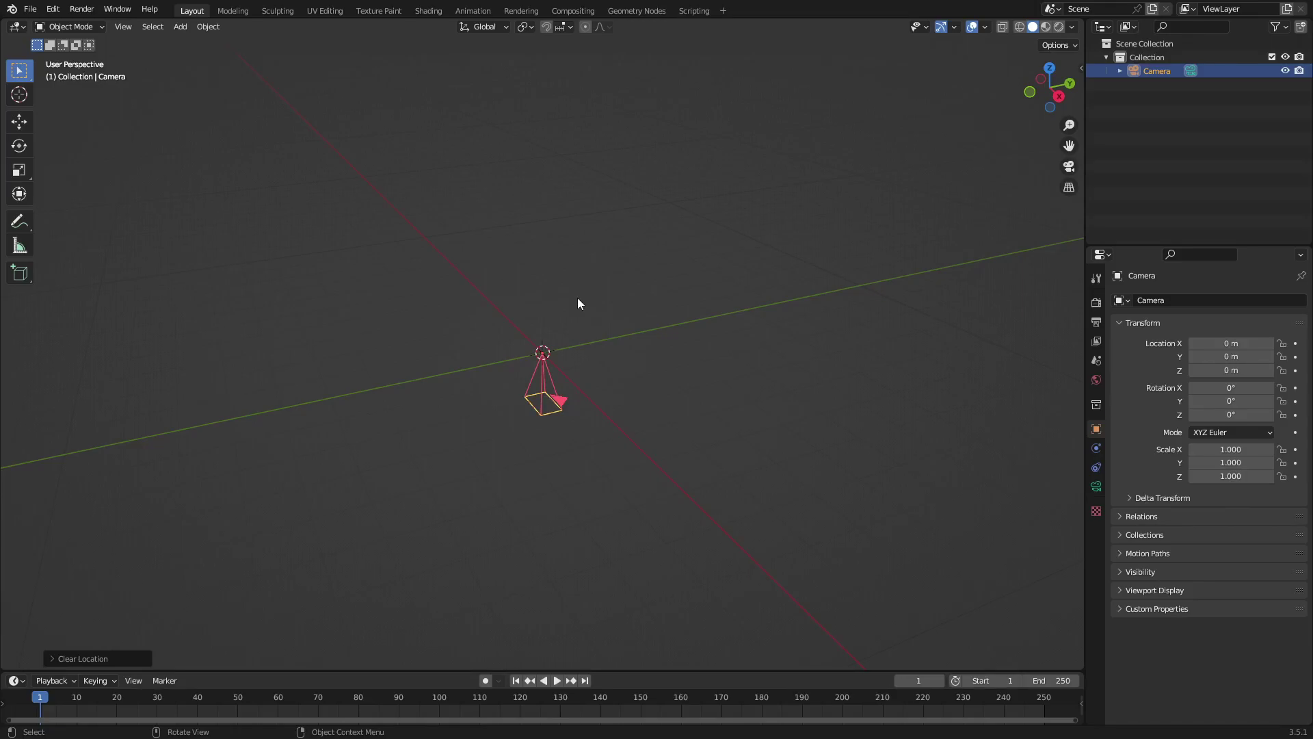
{"action": "key", "text": "r"}
{"action": "type", "text": "x"}
{"action": "type", "text": "90"}
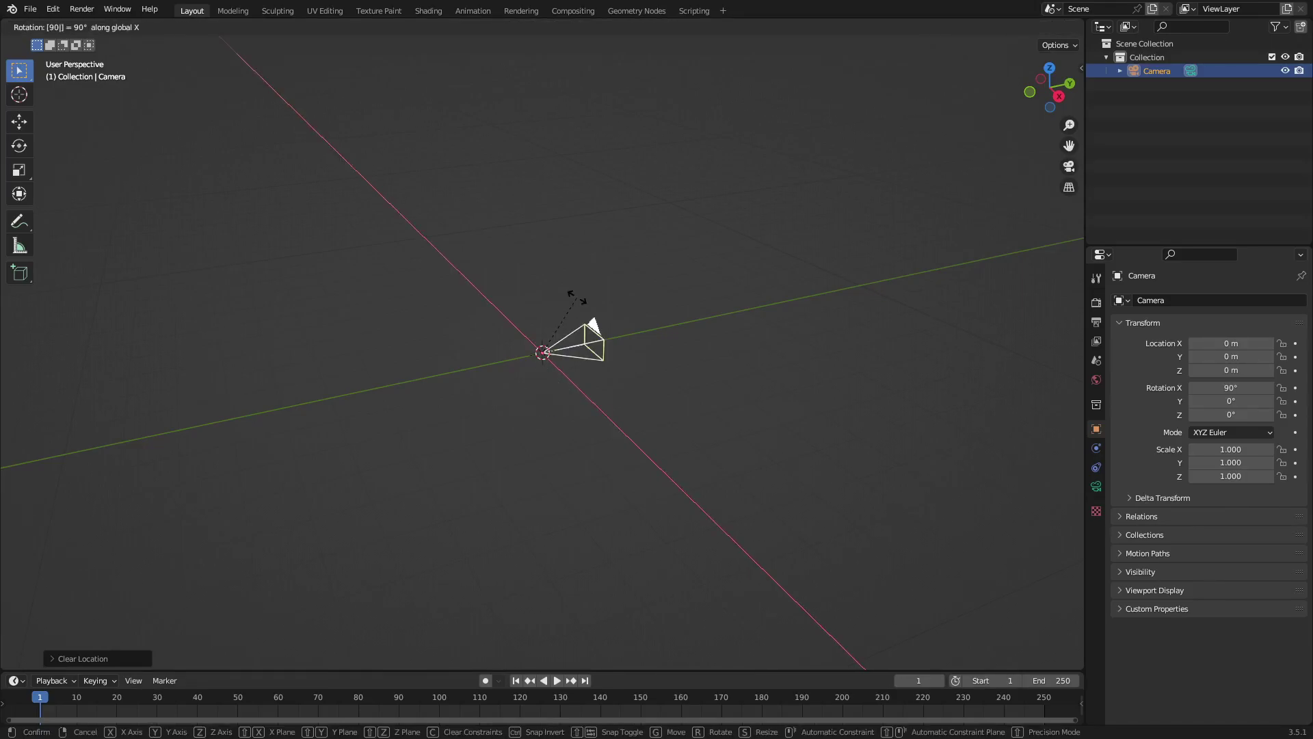
{"action": "key", "text": "Return"}
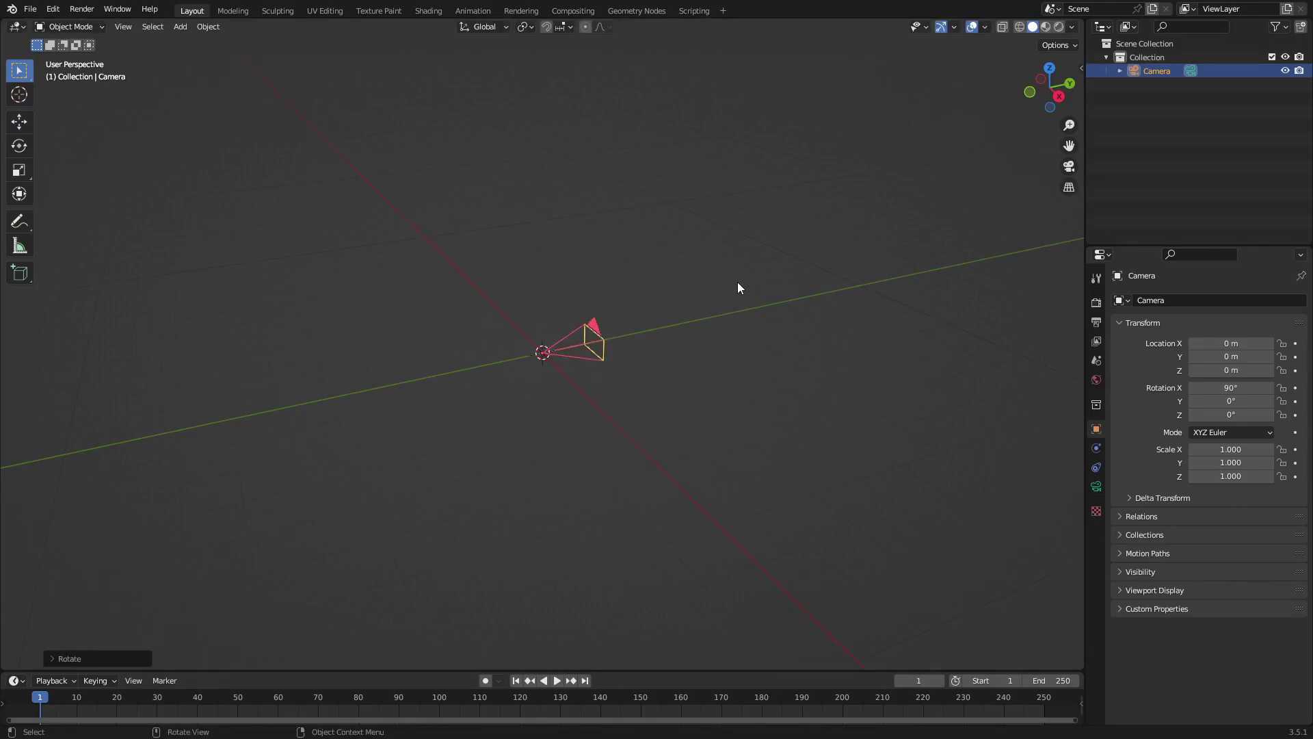
Move the camera back along the Y axis to about -8.78 m and look through it
{"action": "key", "text": "g"}
{"action": "key", "text": "y"}
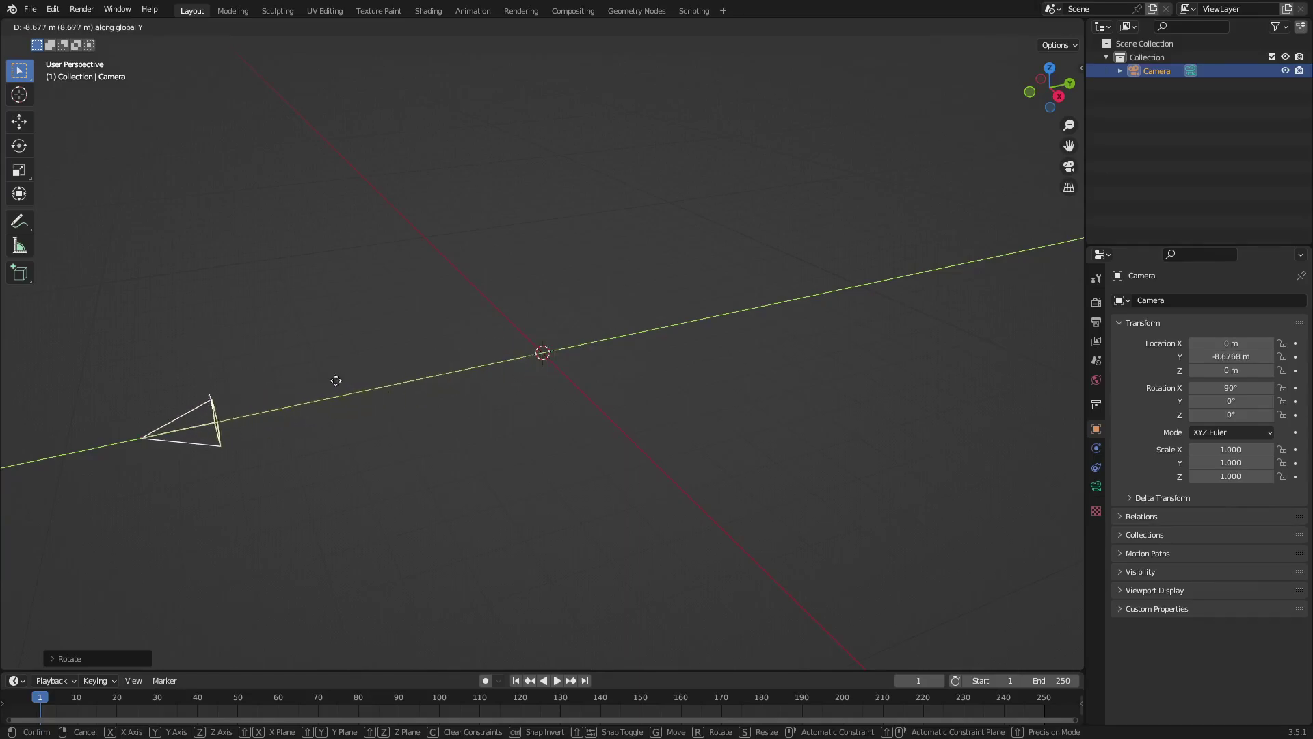
{"action": "left_click", "coordinate": [334, 391]}
{"action": "key", "text": "KP_0"}
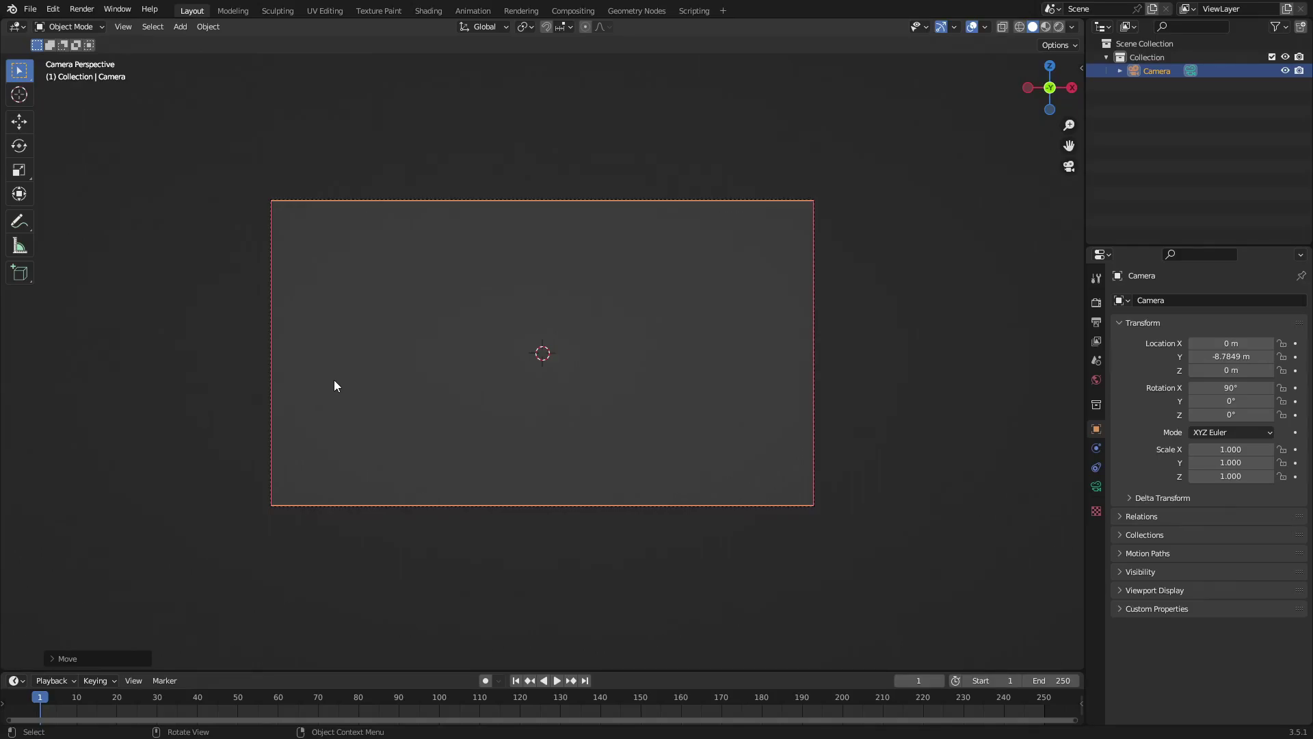
Add a text object at the origin and rotate it 90° around the X axis to face the camera
{"action": "key", "text": "shift+a"}
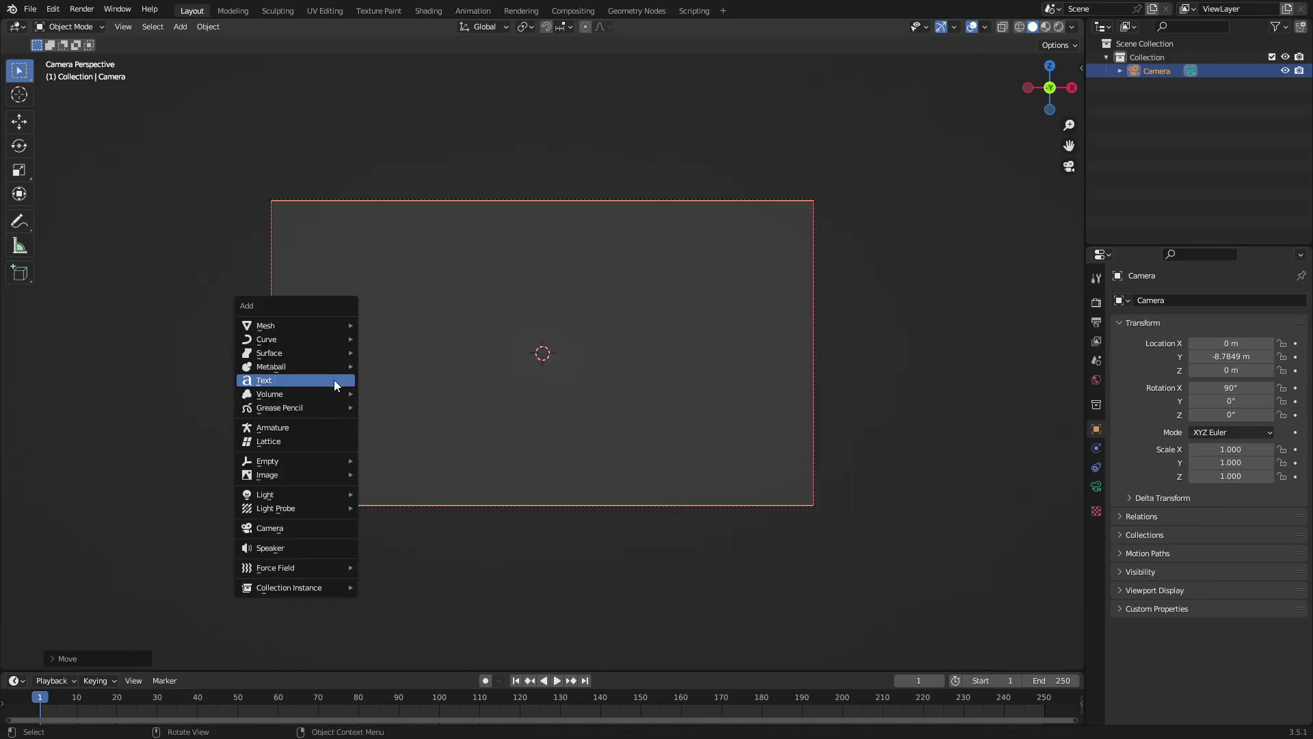
{"action": "left_click", "coordinate": [334, 380]}
{"action": "type", "text": "rx"}
{"action": "type", "text": "90"}
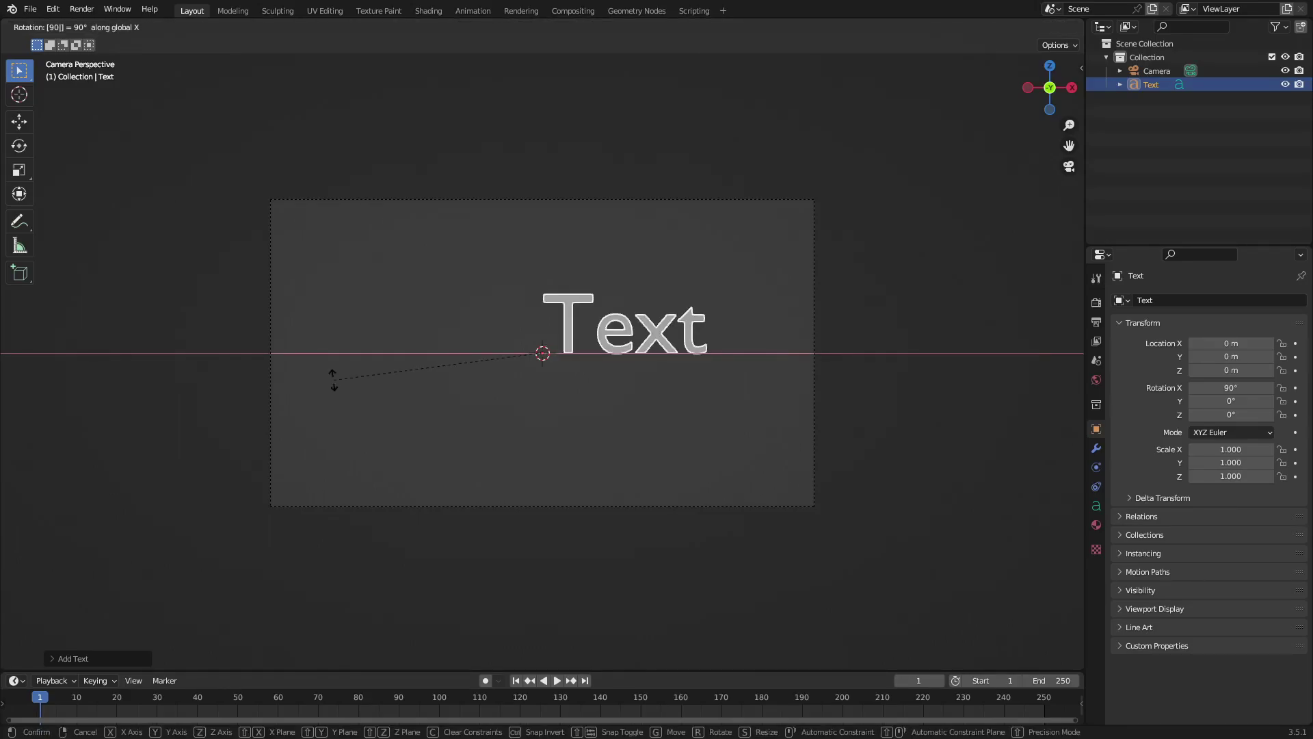
{"action": "key", "text": "Return"}
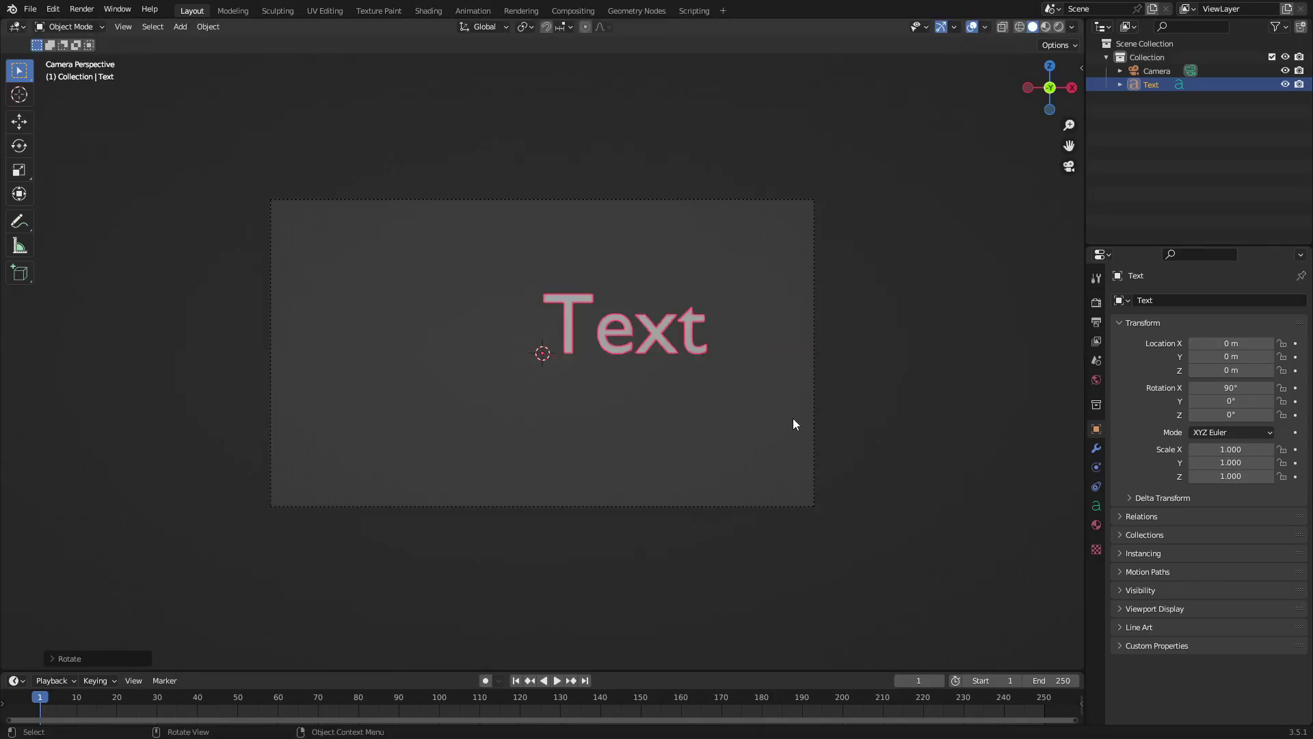
Load Comicy.ttf from the ttf downloads folder as the text object's regular font
{"action": "left_click", "coordinate": [1097, 505]}
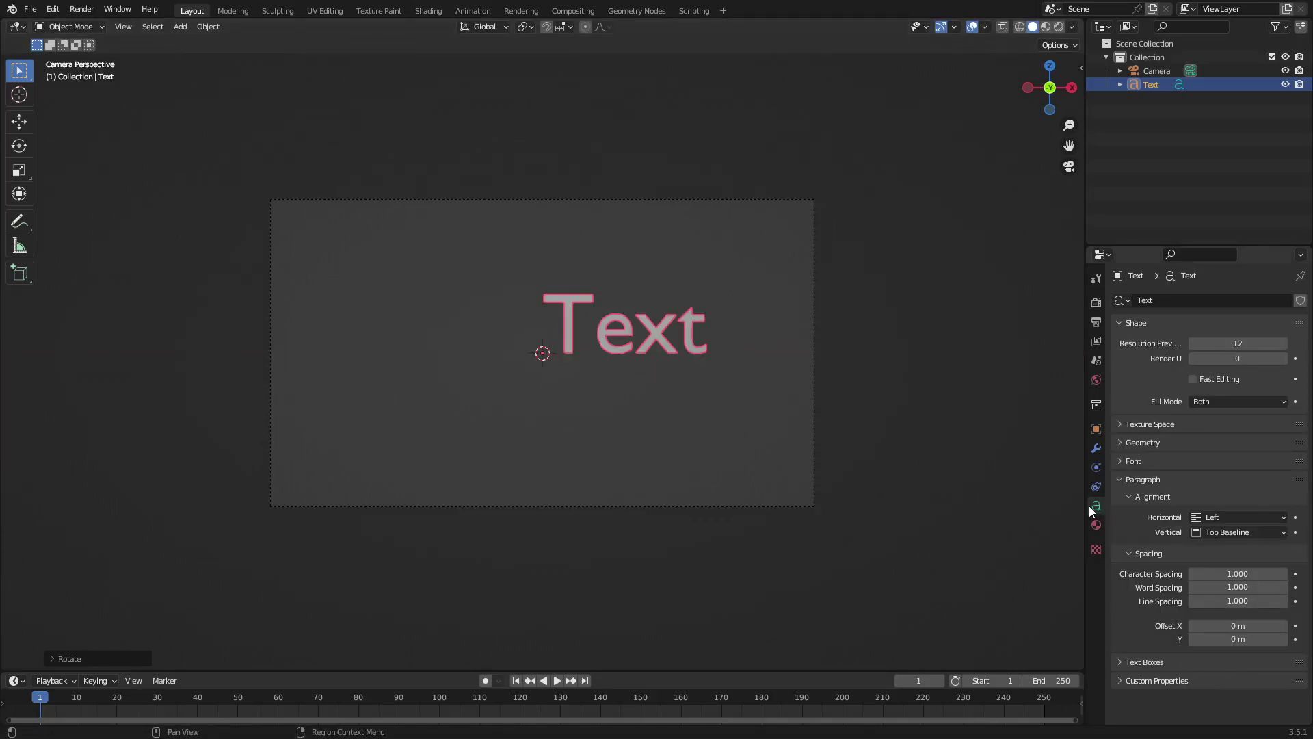
{"action": "left_click", "coordinate": [1160, 460]}
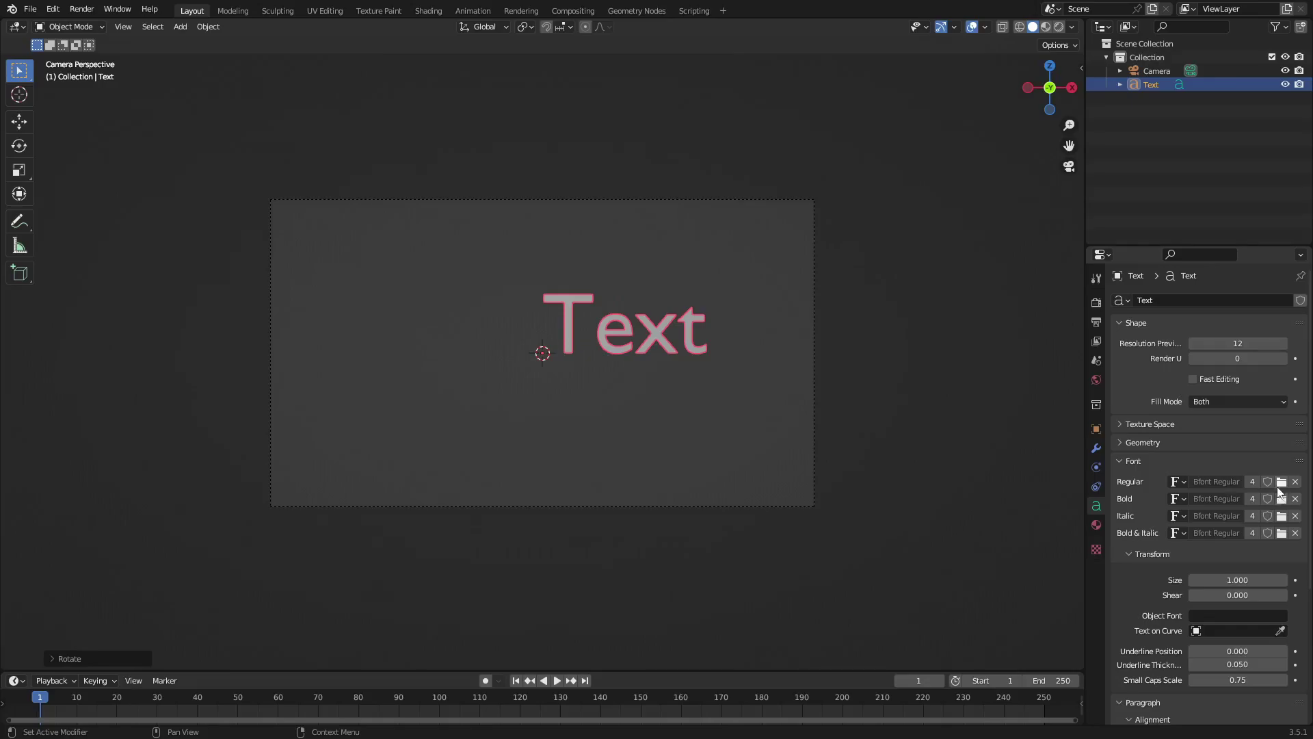
{"action": "left_click", "coordinate": [1135, 465]}
{"action": "left_click", "coordinate": [1133, 462]}
{"action": "left_click", "coordinate": [1133, 463]}
{"action": "left_click", "coordinate": [1132, 463]}
{"action": "left_click", "coordinate": [1133, 462]}
{"action": "left_click", "coordinate": [1133, 462]}
{"action": "left_click", "coordinate": [1282, 482]}
{"action": "left_click", "coordinate": [362, 471]}
{"action": "left_click", "coordinate": [715, 467]}
{"action": "scroll", "coordinate": [715, 466], "scroll_direction": "down", "scroll_amount": 3}
{"action": "scroll", "coordinate": [715, 466], "scroll_direction": "down", "scroll_amount": 5}
{"action": "scroll", "coordinate": [715, 466], "scroll_direction": "down", "scroll_amount": 1}
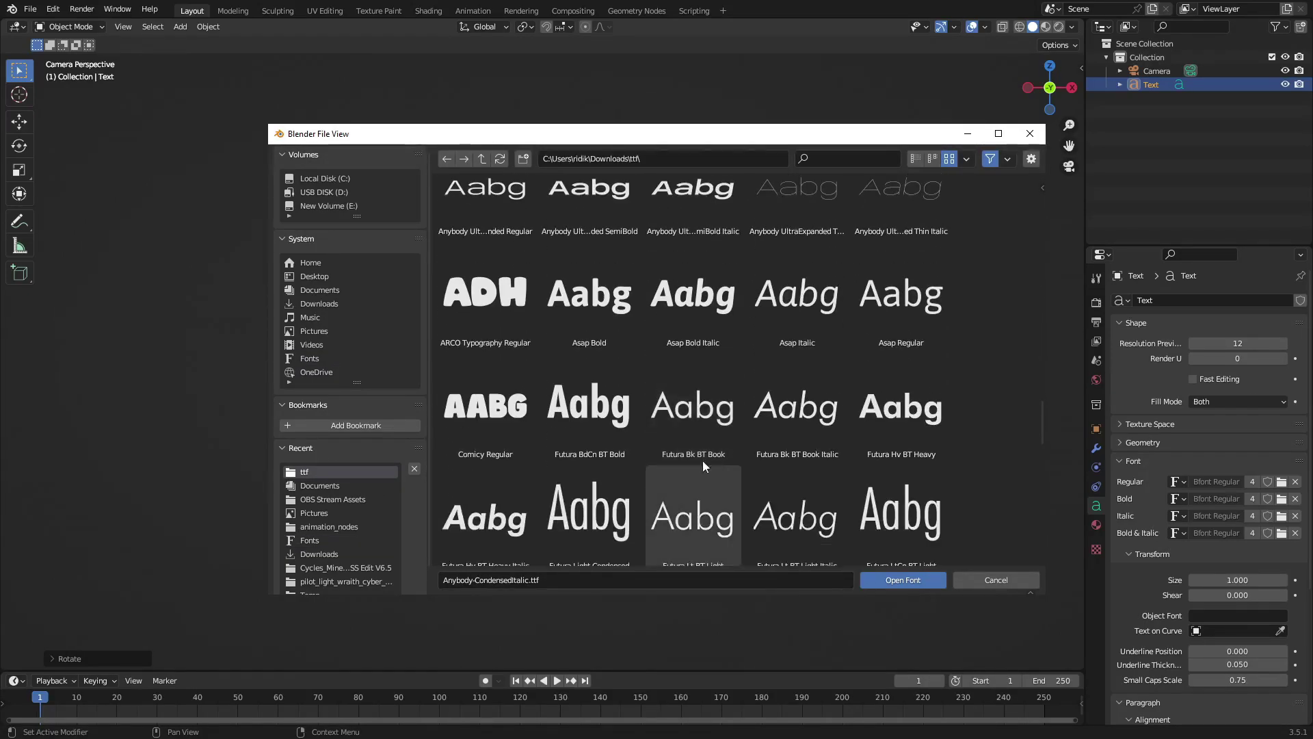
{"action": "left_click", "coordinate": [492, 418]}
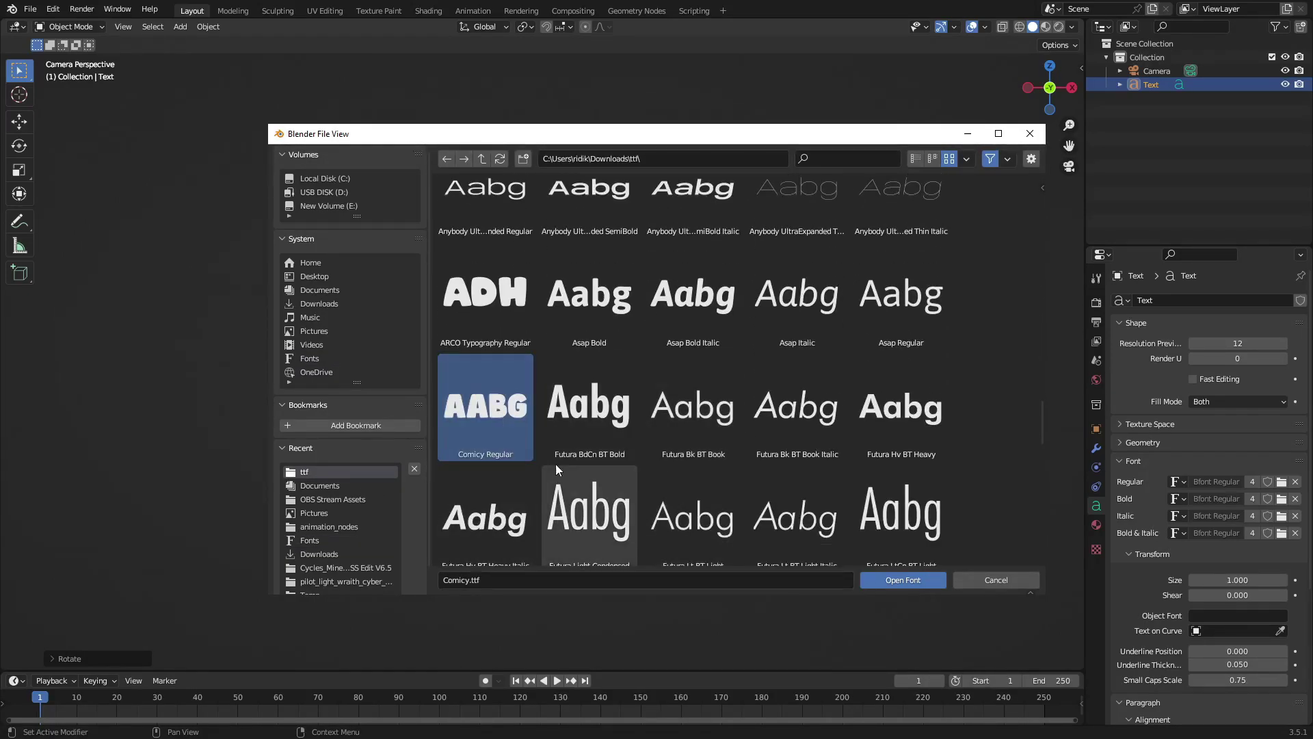
{"action": "left_click", "coordinate": [890, 581]}
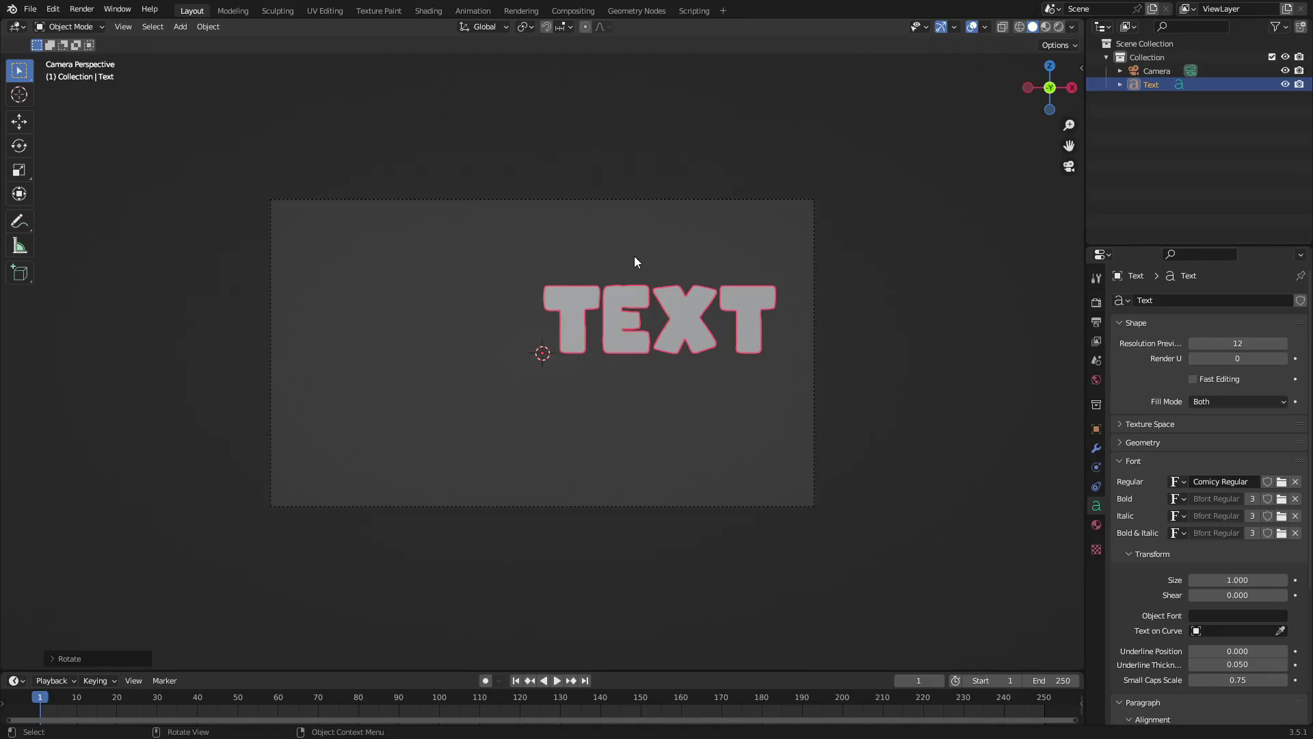
Replace the text object's default wording with POP
{"action": "key", "text": "Tab"}
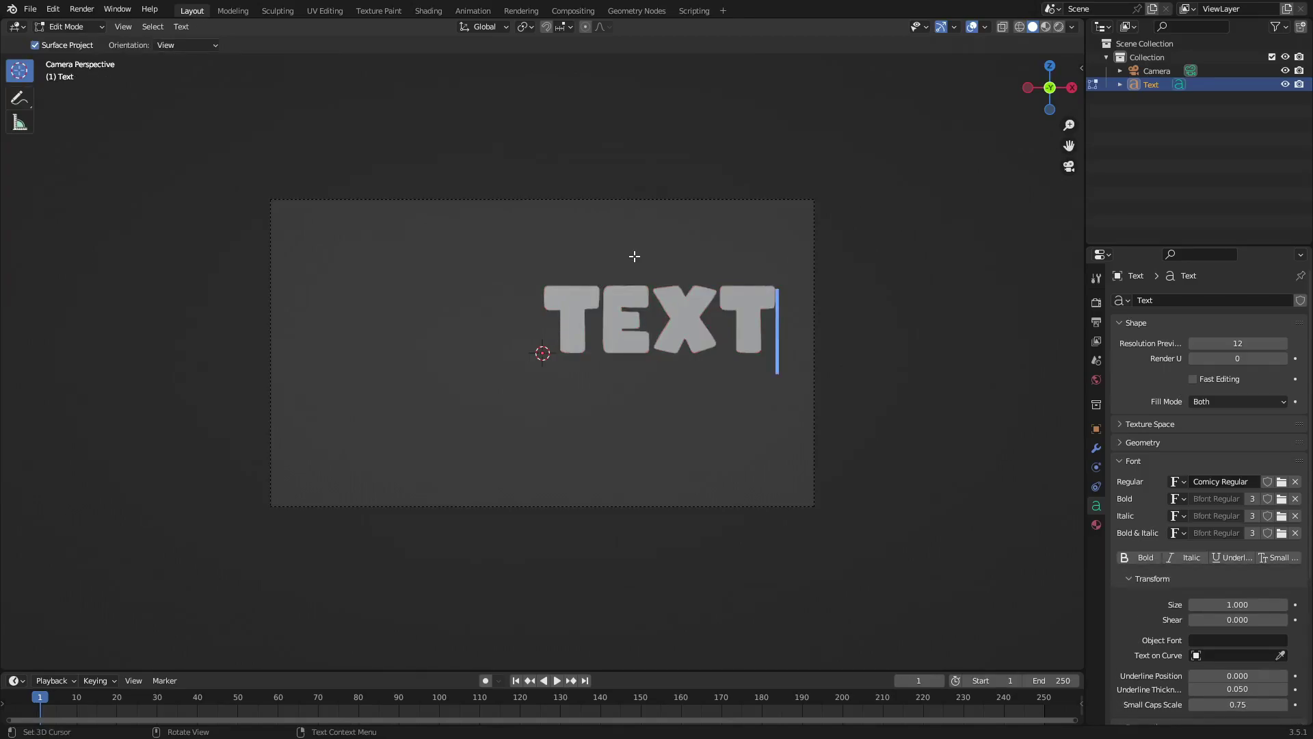
{"action": "key", "text": "BackSpace"}
{"action": "key", "text": "BackSpace"}
{"action": "key", "text": "BackSpace"}
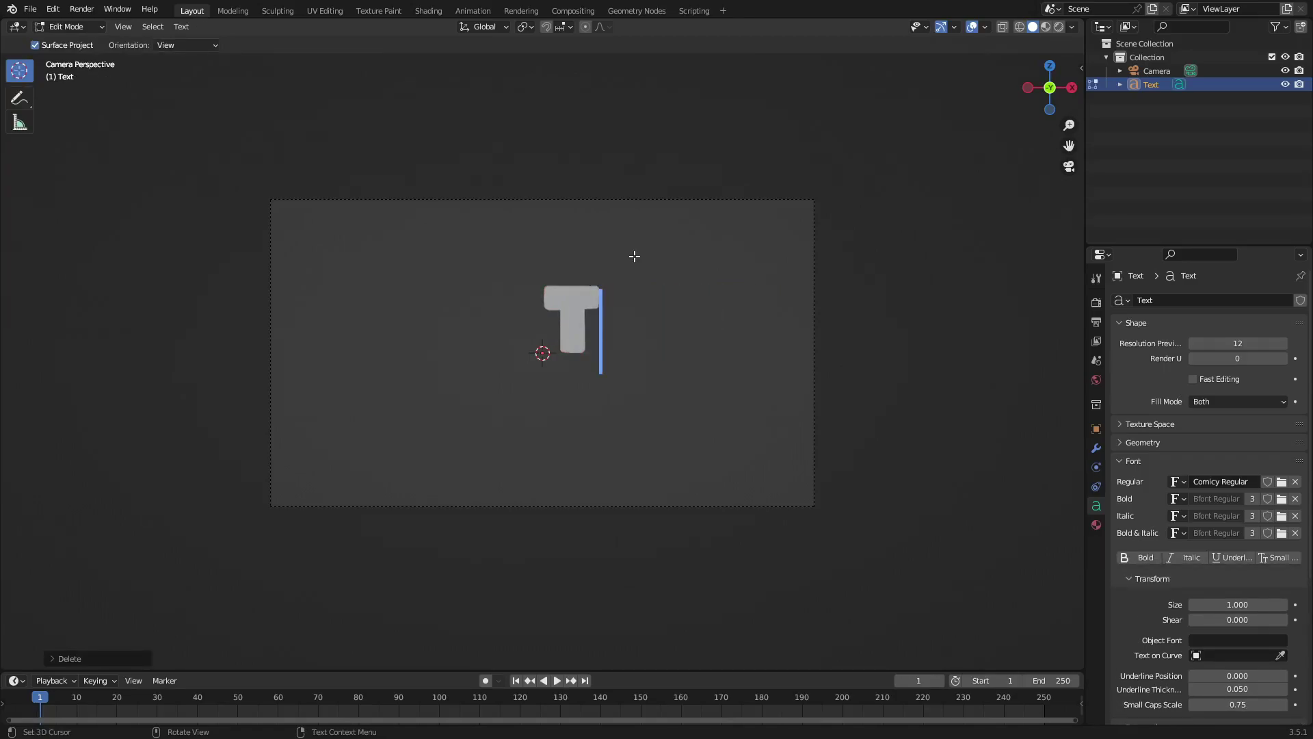
{"action": "key", "text": "BackSpace"}
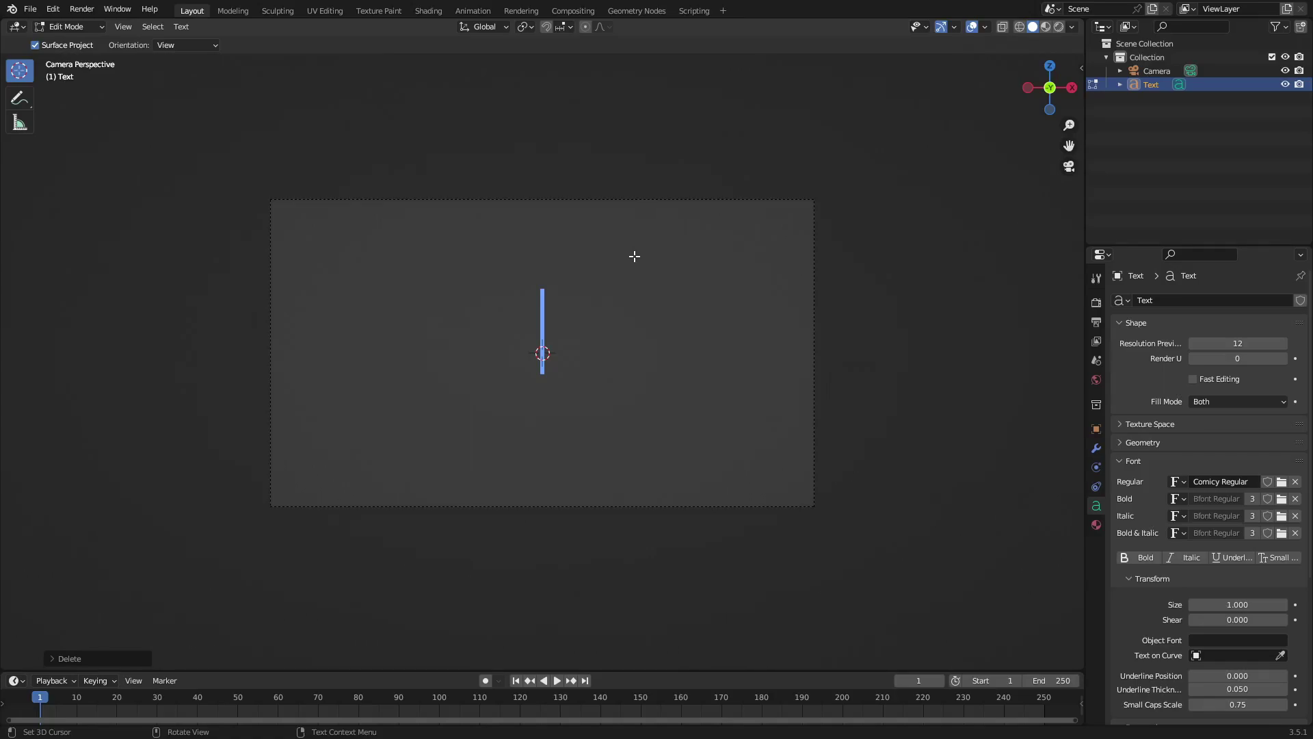
{"action": "type", "text": "POP"}
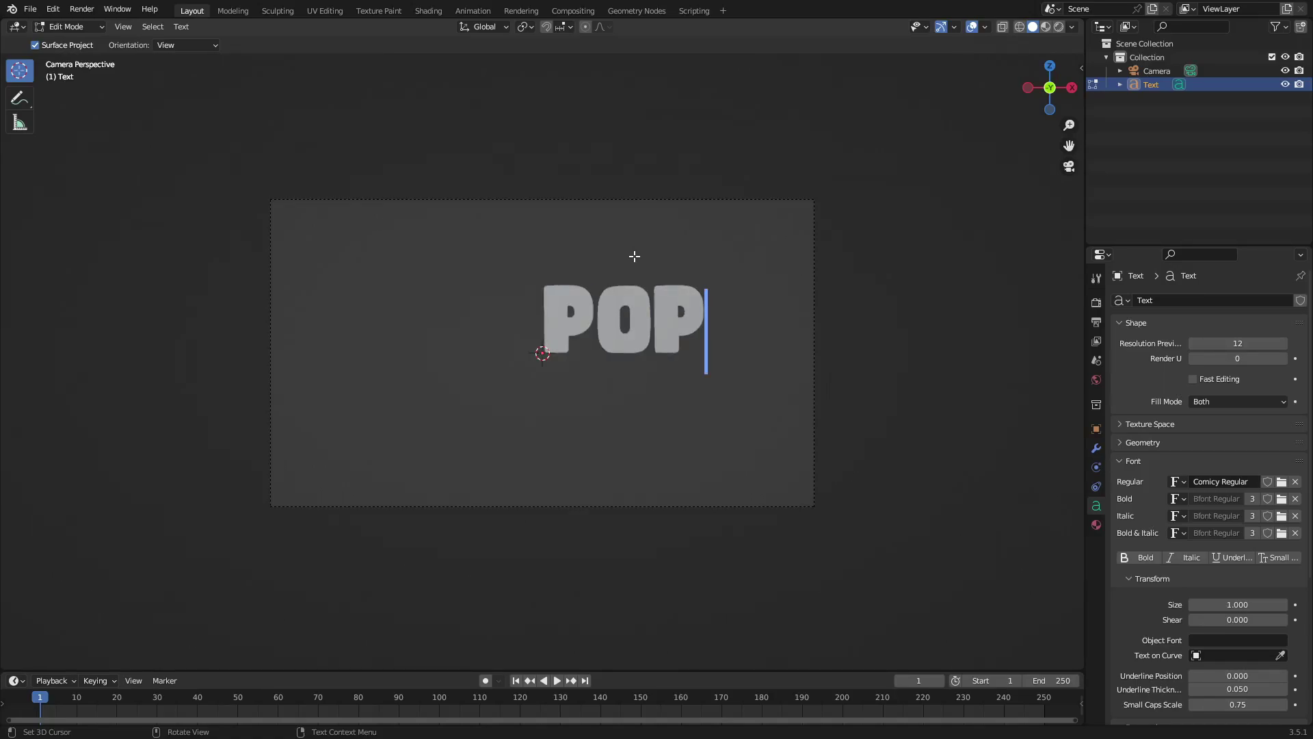
{"action": "key", "text": "Tab"}
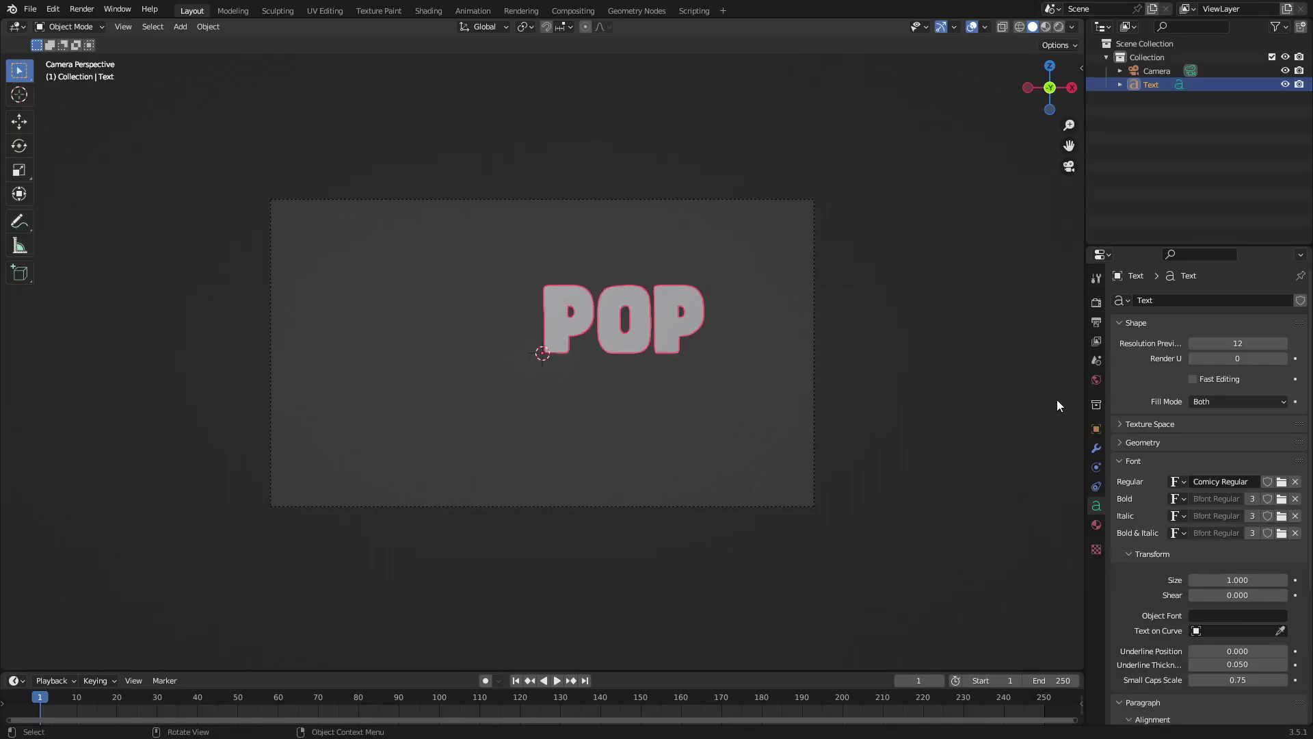
Set the POP text's paragraph alignment to Center horizontally and Middle vertically
{"action": "scroll", "coordinate": [1156, 438], "scroll_direction": "down", "scroll_amount": 5}
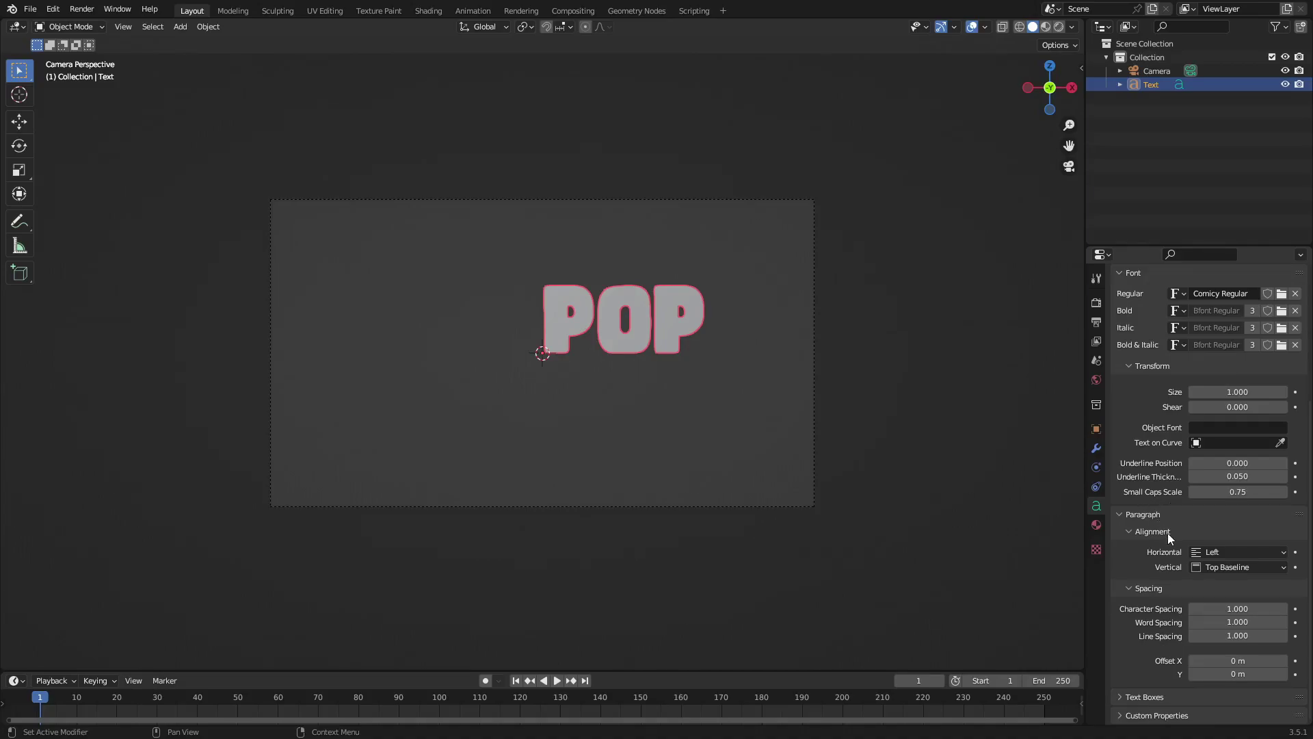
{"action": "left_click", "coordinate": [1222, 552]}
{"action": "left_click", "coordinate": [1221, 581]}
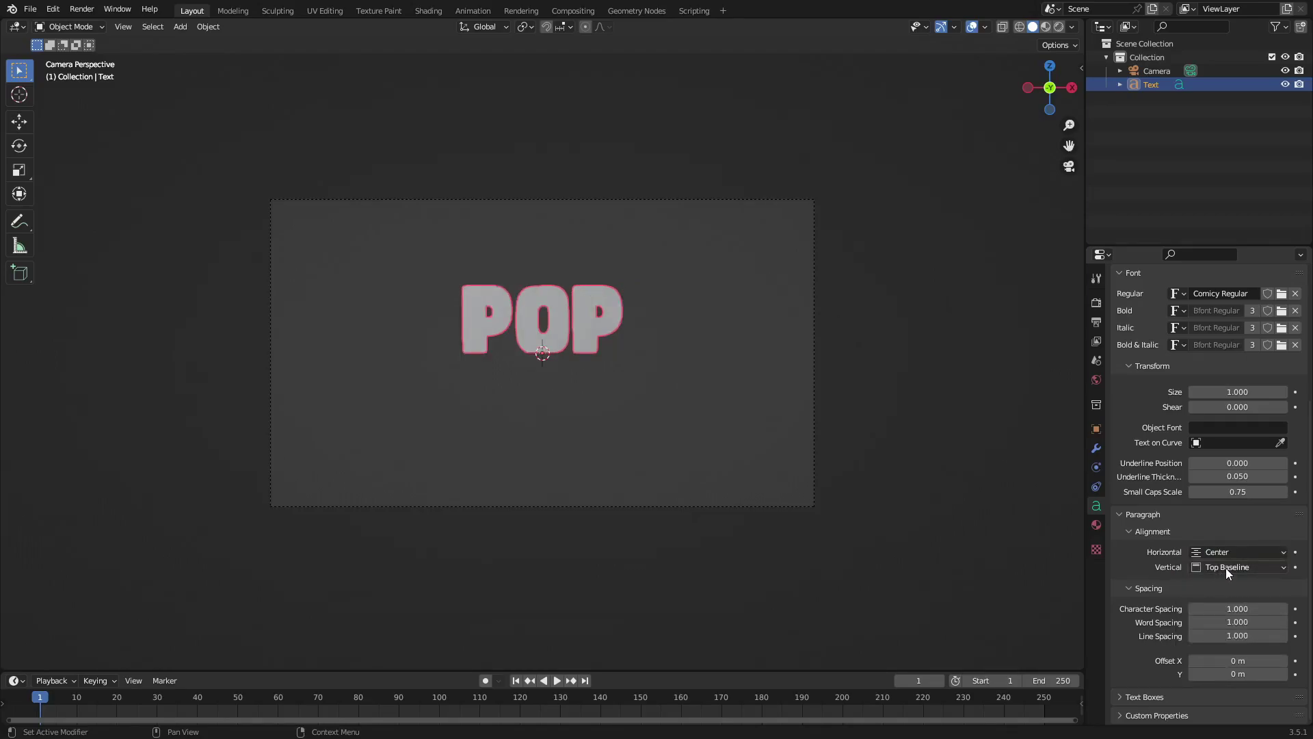
{"action": "left_click", "coordinate": [1225, 566]}
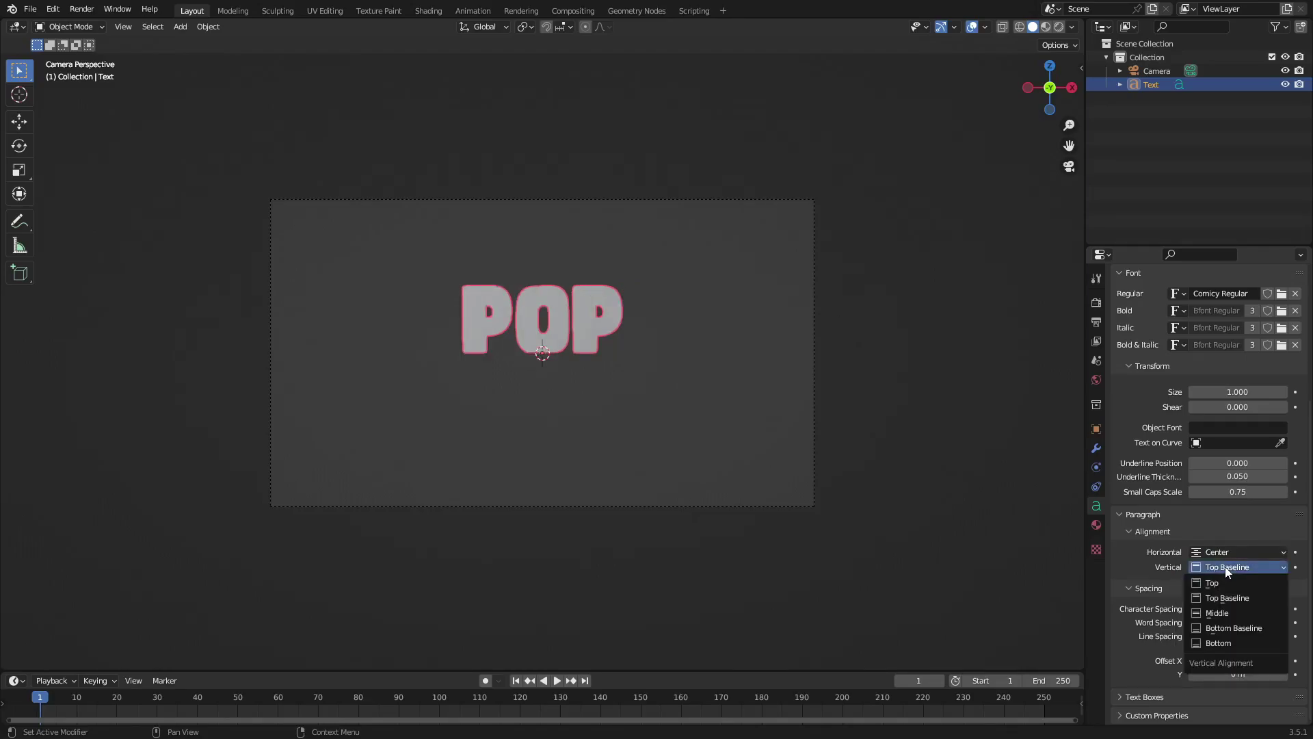
{"action": "left_click", "coordinate": [1235, 612]}
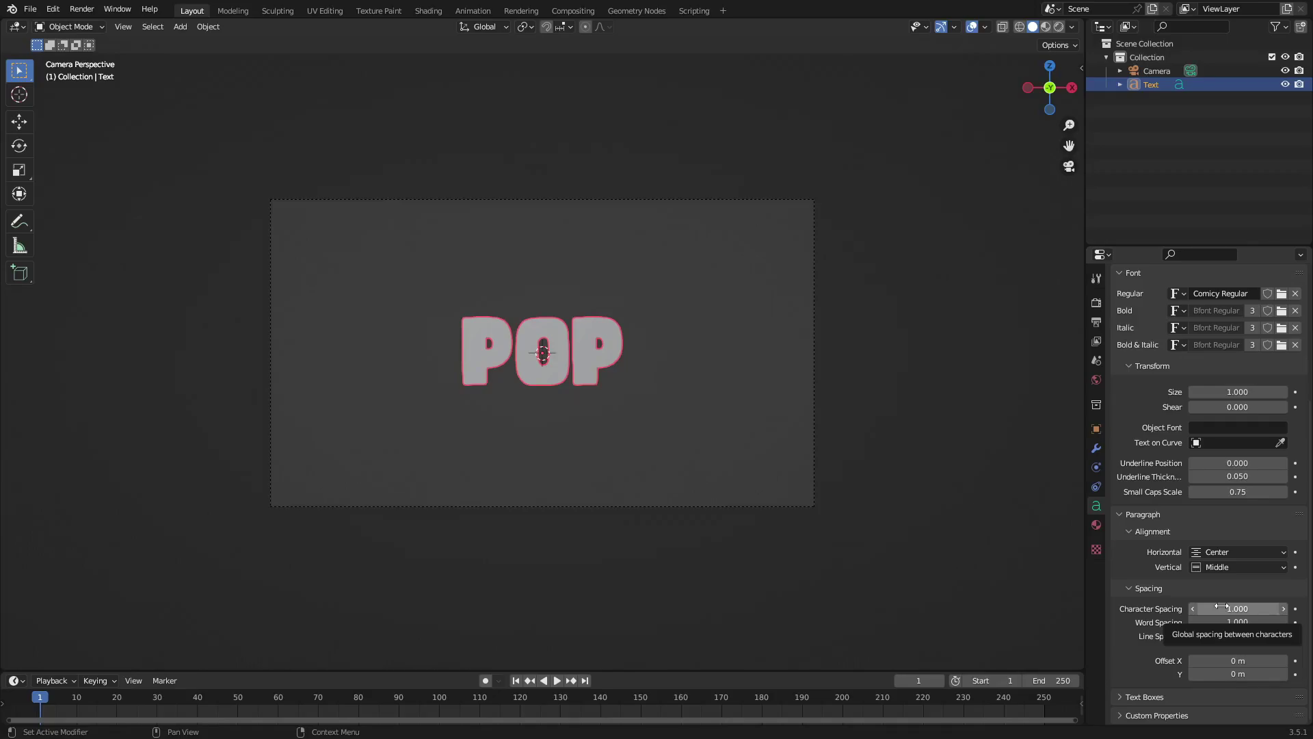
Assign the existing material named Material to the POP text and change its surface shader to Emission
{"action": "left_click", "coordinate": [1096, 525]}
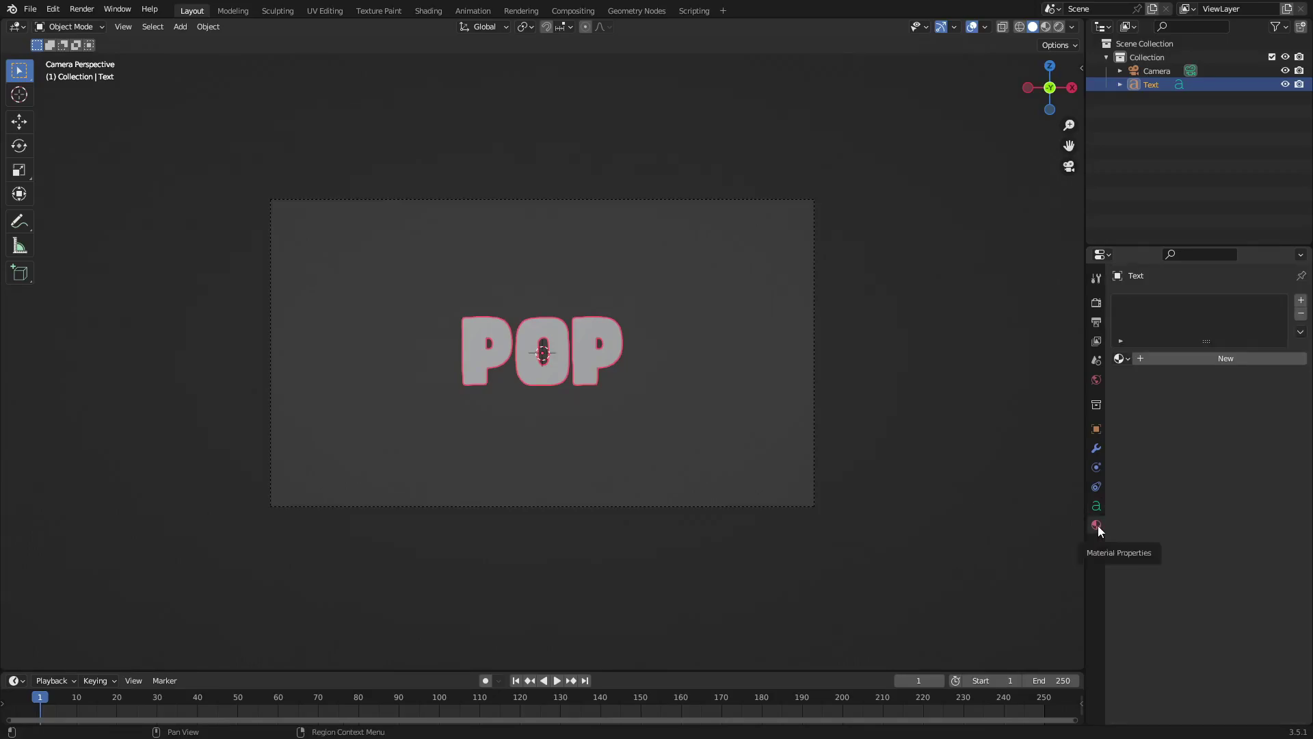
{"action": "left_click", "coordinate": [1119, 358]}
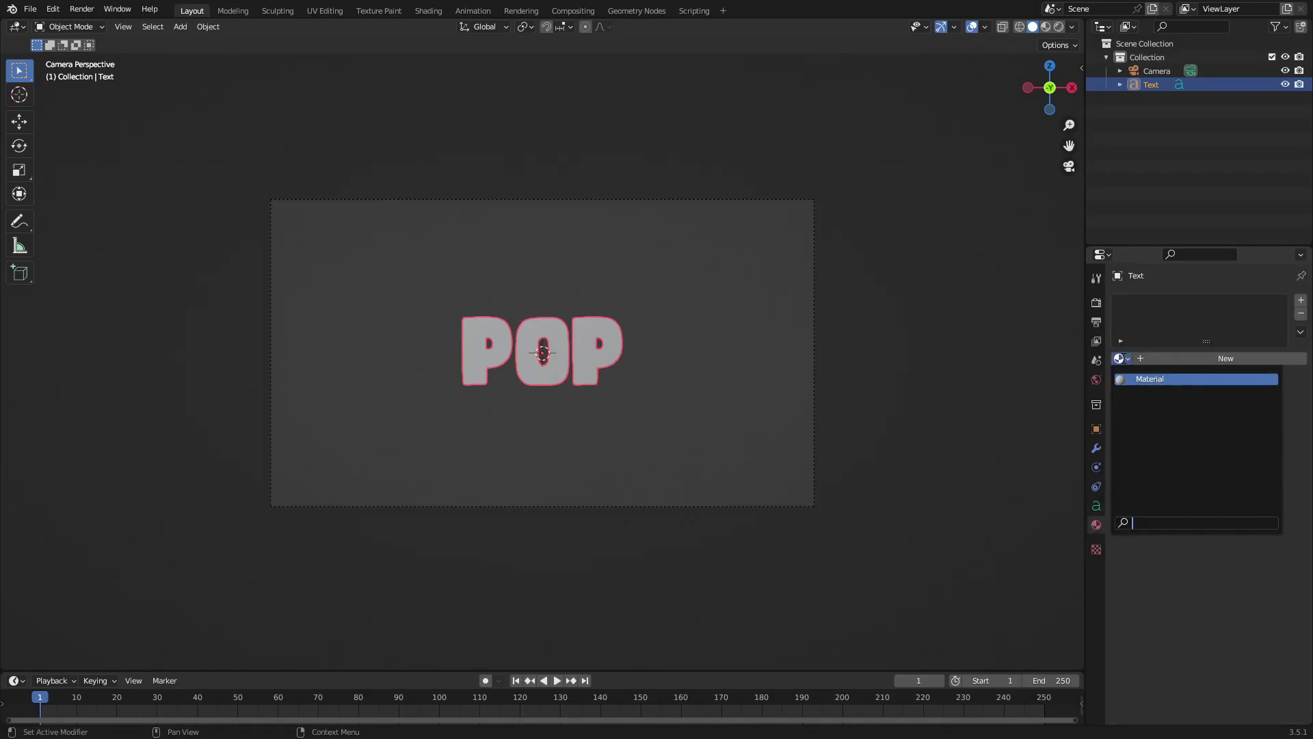
{"action": "left_click", "coordinate": [1134, 379]}
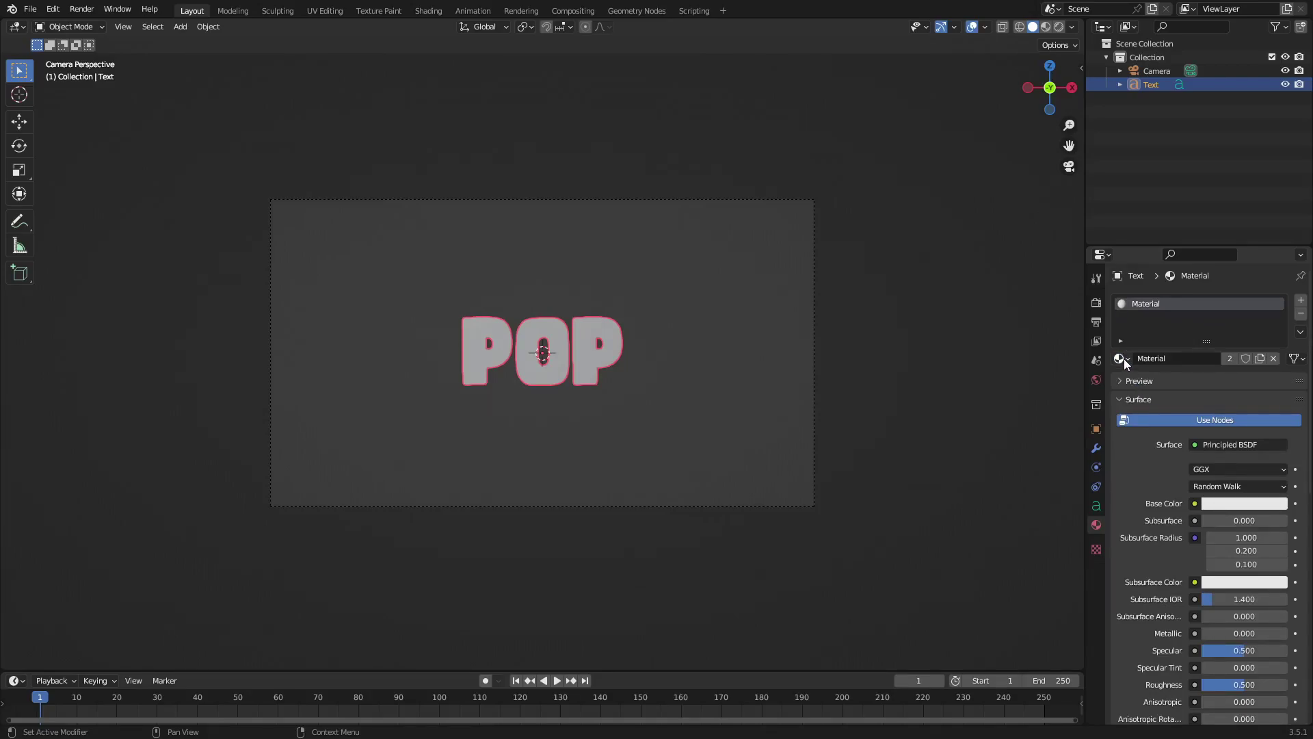
{"action": "left_click", "coordinate": [1219, 445]}
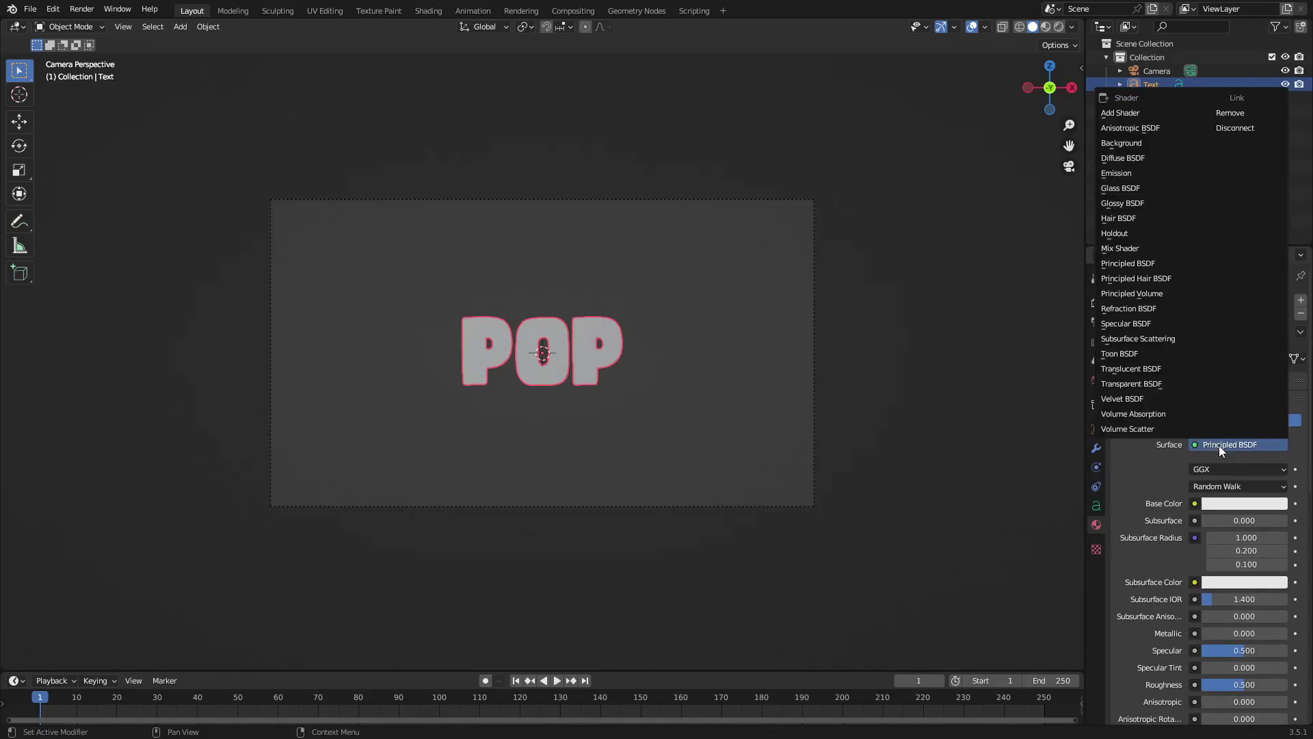
{"action": "left_click", "coordinate": [1123, 173]}
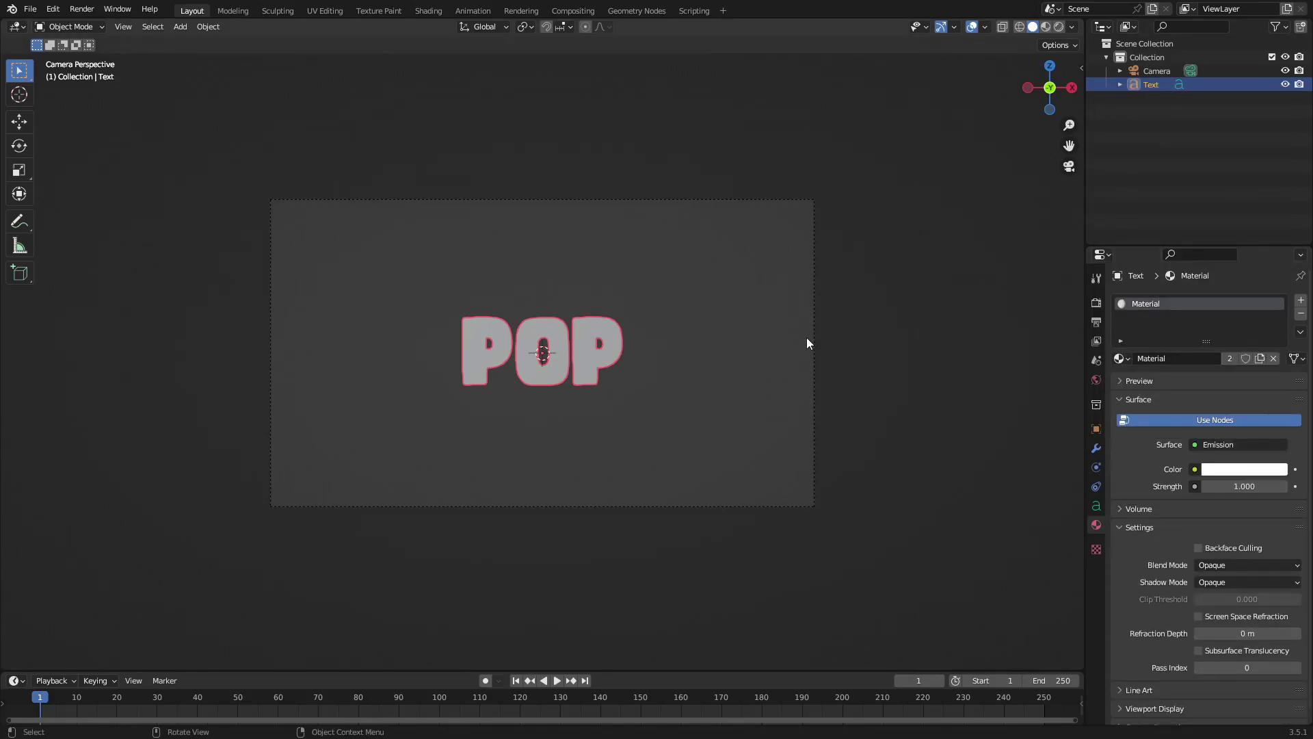
Set the world background color to black
{"action": "left_click", "coordinate": [1096, 381]}
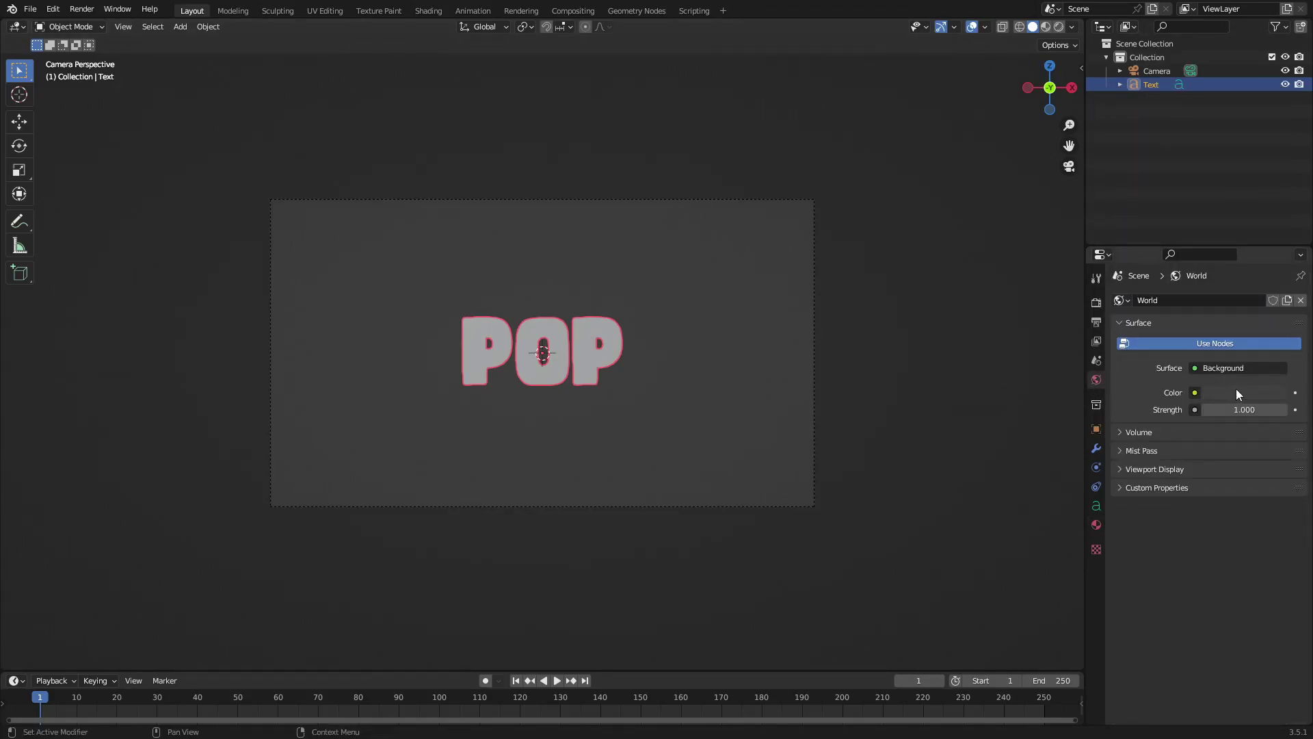
{"action": "left_click", "coordinate": [1237, 393]}
{"action": "left_click", "coordinate": [1272, 294]}
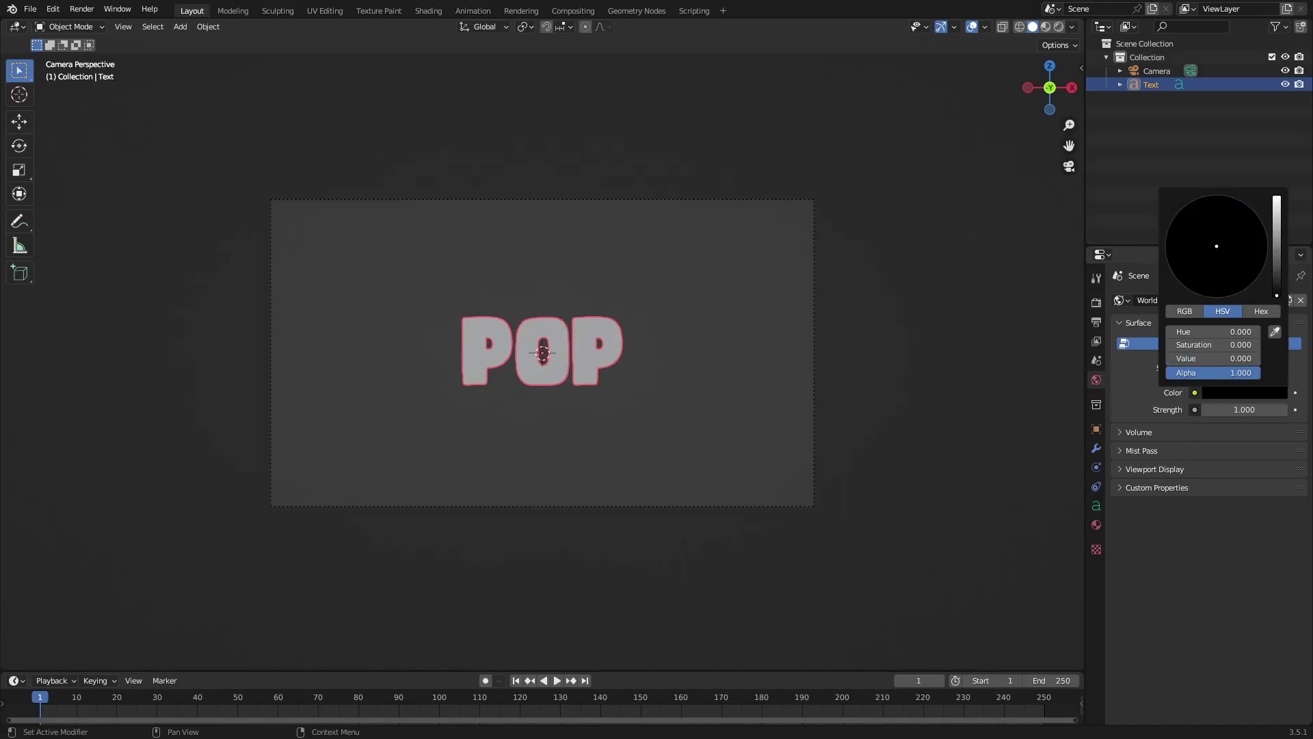
Set the render color management's View Transform to Standard
{"action": "left_click", "coordinate": [1097, 303]}
{"action": "left_click", "coordinate": [1156, 676]}
{"action": "scroll", "coordinate": [1242, 657], "scroll_direction": "down", "scroll_amount": 3}
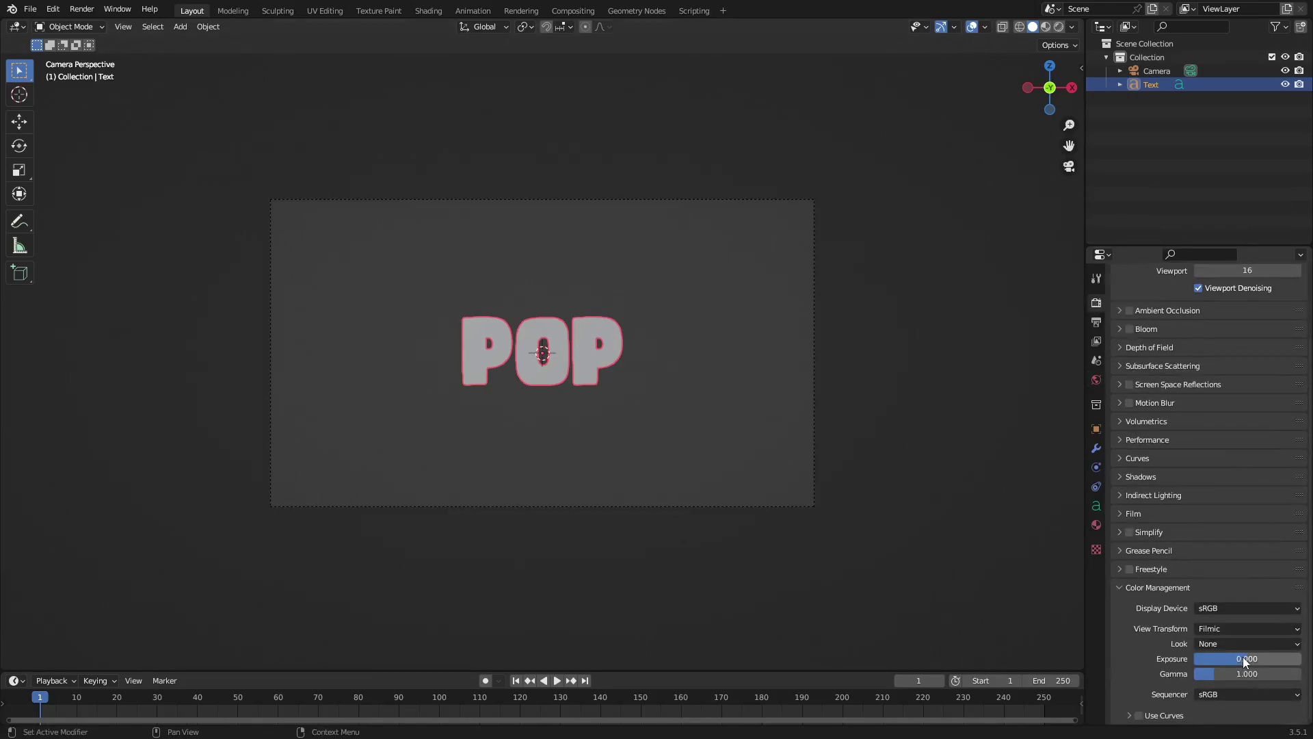
{"action": "left_click", "coordinate": [1236, 627]}
{"action": "left_click", "coordinate": [1238, 645]}
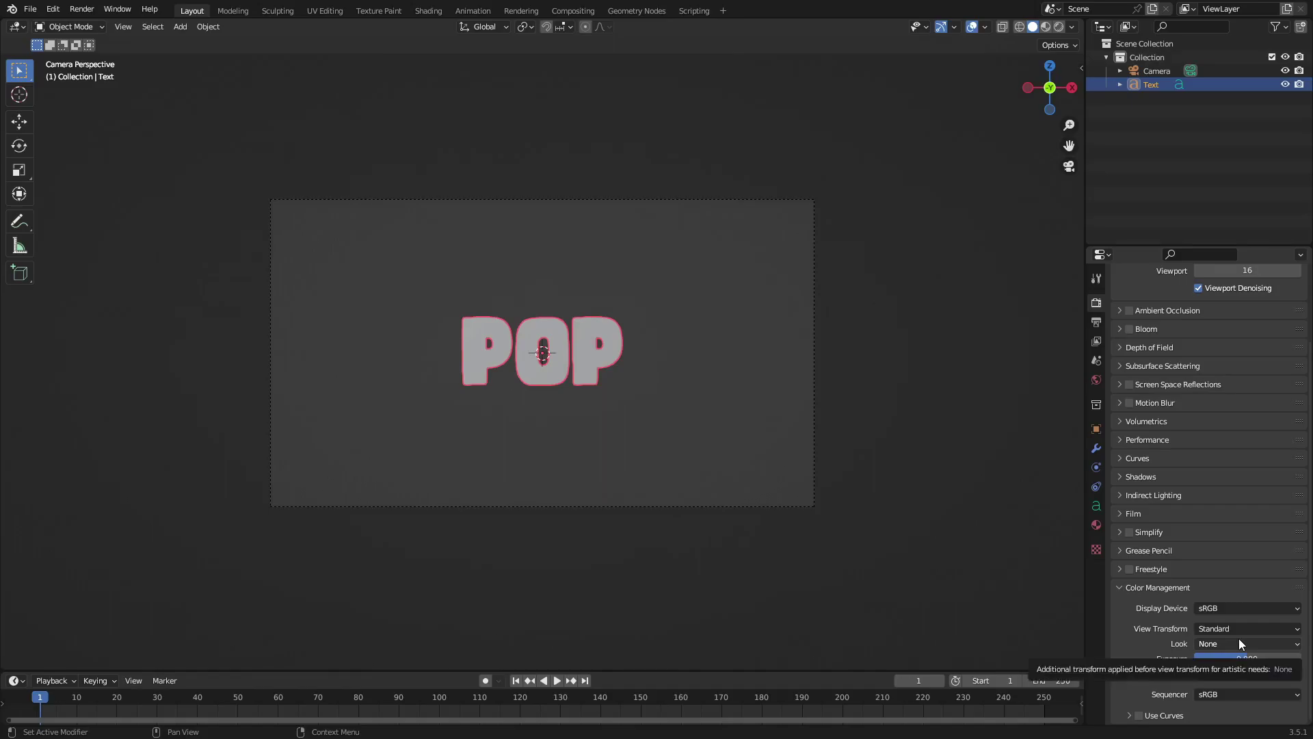
Switch the viewport to rendered shading and look closely at the POP lettering
{"action": "left_click", "coordinate": [1059, 26]}
{"action": "scroll", "coordinate": [793, 294], "scroll_direction": "up", "scroll_amount": 4}
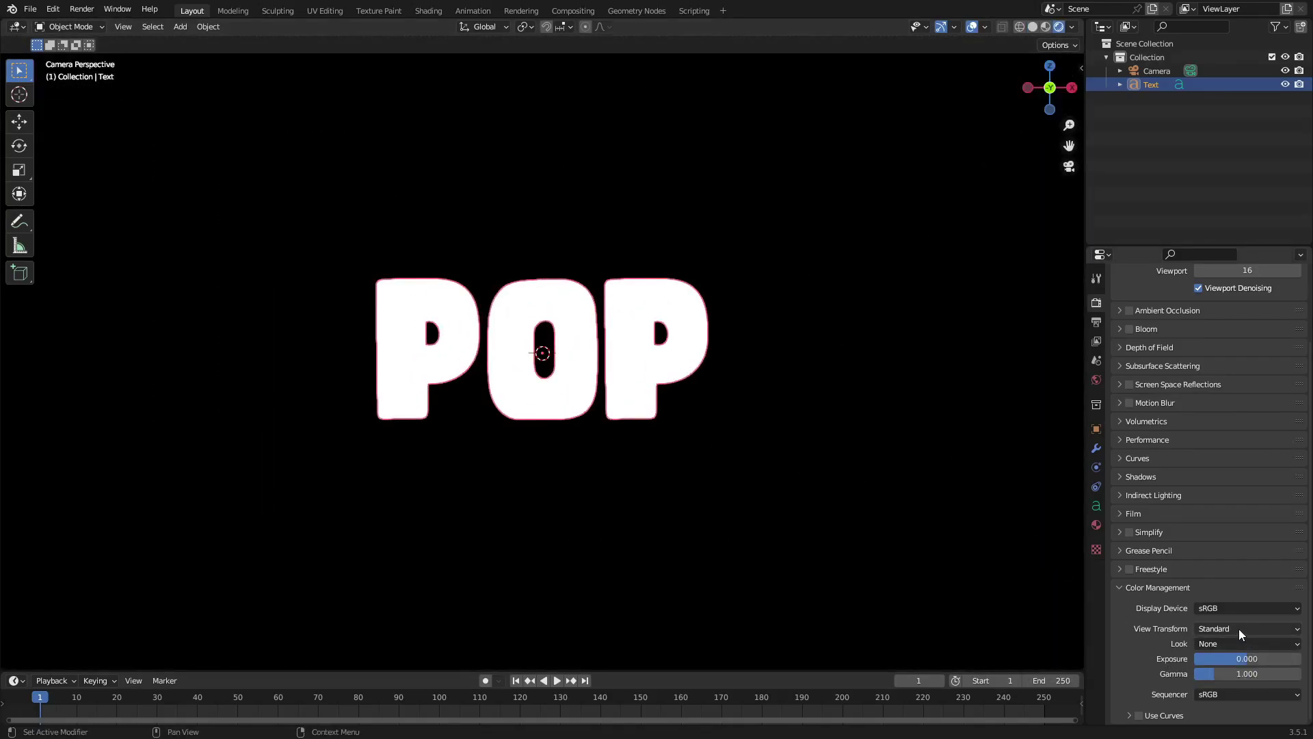
{"action": "scroll", "coordinate": [568, 422], "scroll_direction": "up", "scroll_amount": 10}
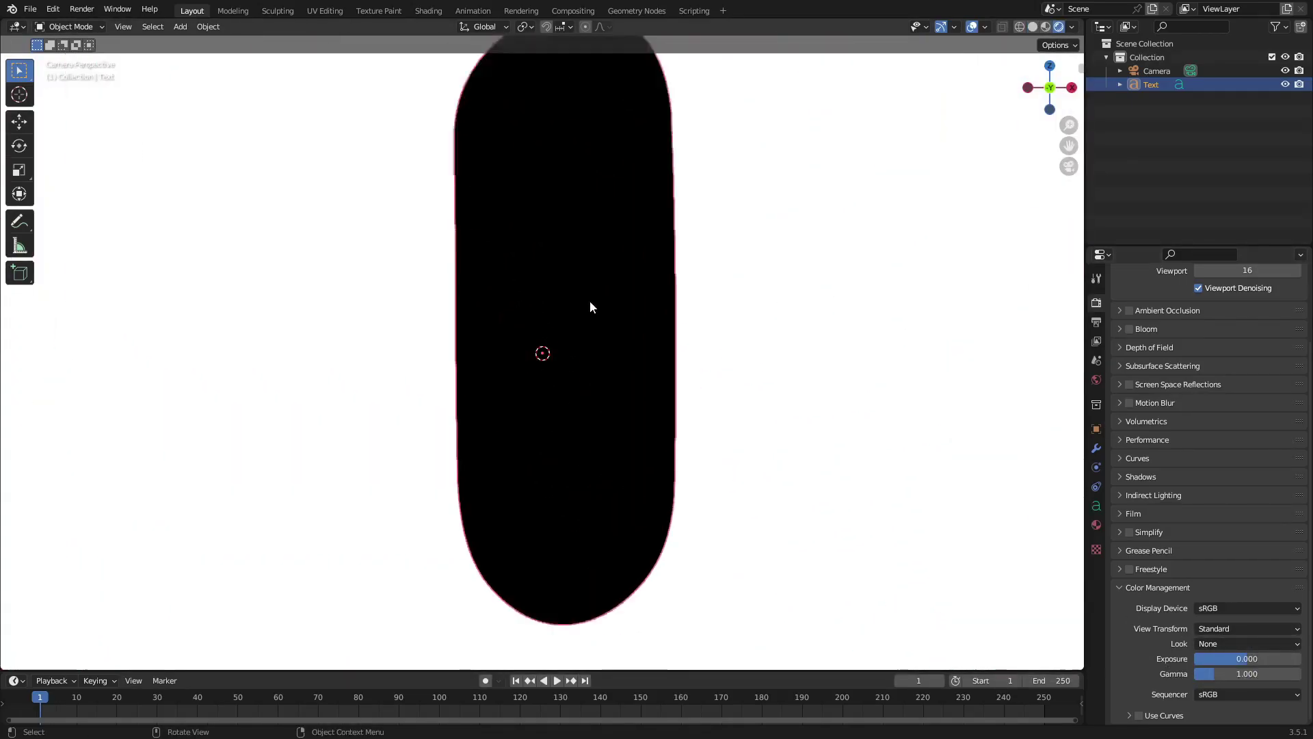
Try the Filmic View Transform on the white lettering for comparison, and set it back to Standard
{"action": "scroll", "coordinate": [598, 296], "scroll_direction": "down", "scroll_amount": 5}
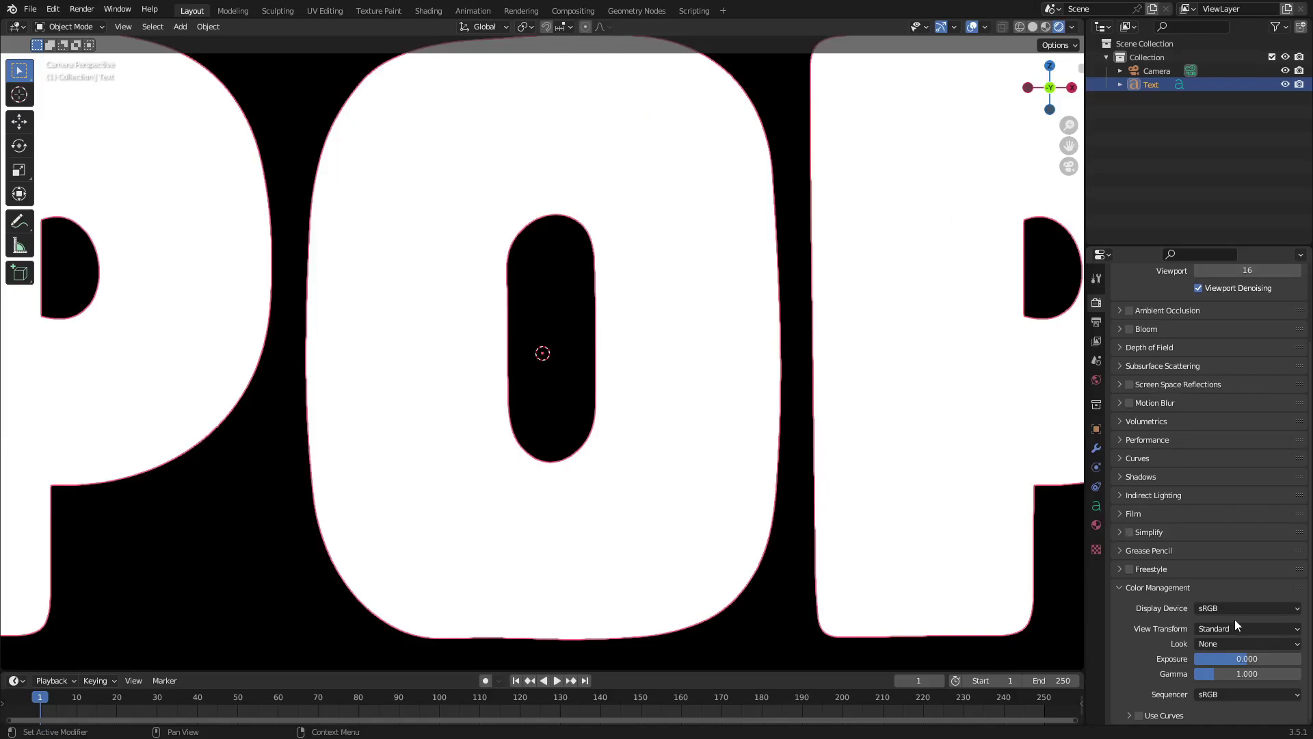
{"action": "left_click", "coordinate": [1236, 624]}
{"action": "left_click", "coordinate": [1227, 656]}
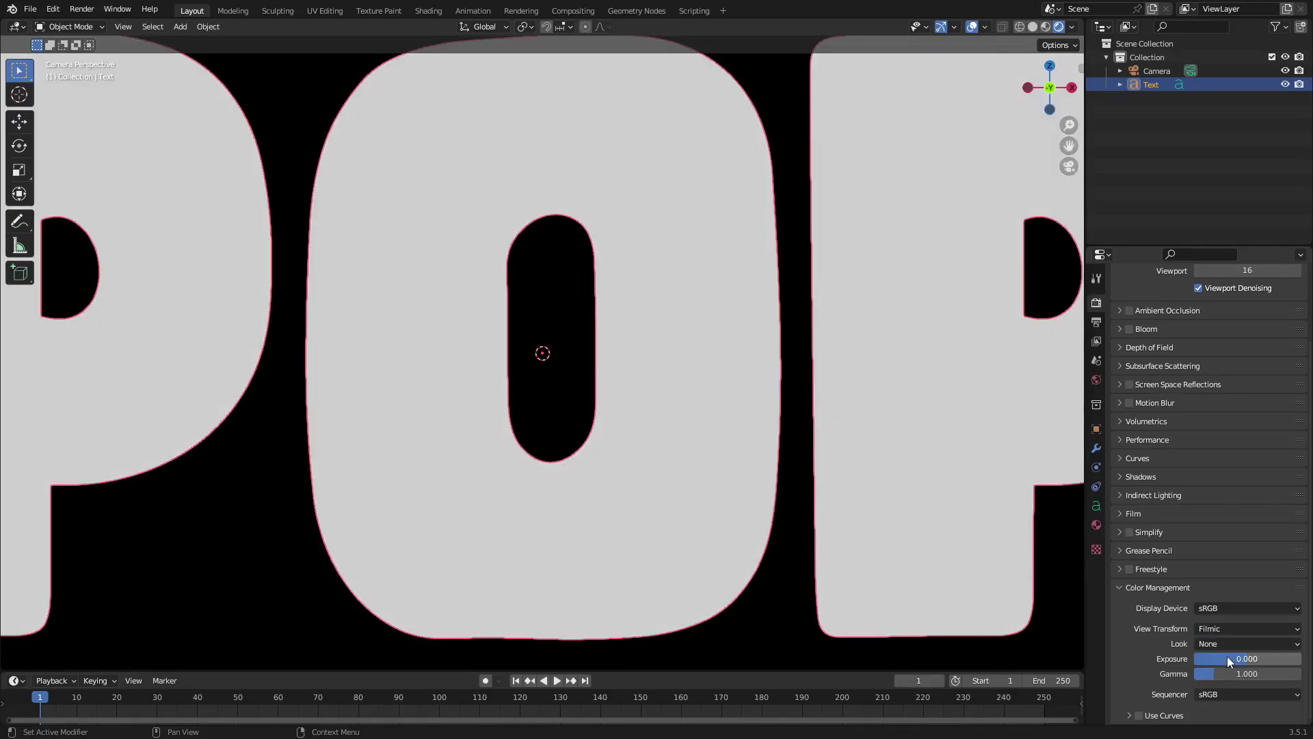
{"action": "scroll", "coordinate": [753, 383], "scroll_direction": "up", "scroll_amount": 3}
{"action": "scroll", "coordinate": [772, 395], "scroll_direction": "down", "scroll_amount": 3}
{"action": "left_click", "coordinate": [1197, 628]}
{"action": "left_click", "coordinate": [1236, 647]}
{"action": "scroll", "coordinate": [783, 400], "scroll_direction": "down", "scroll_amount": 5}
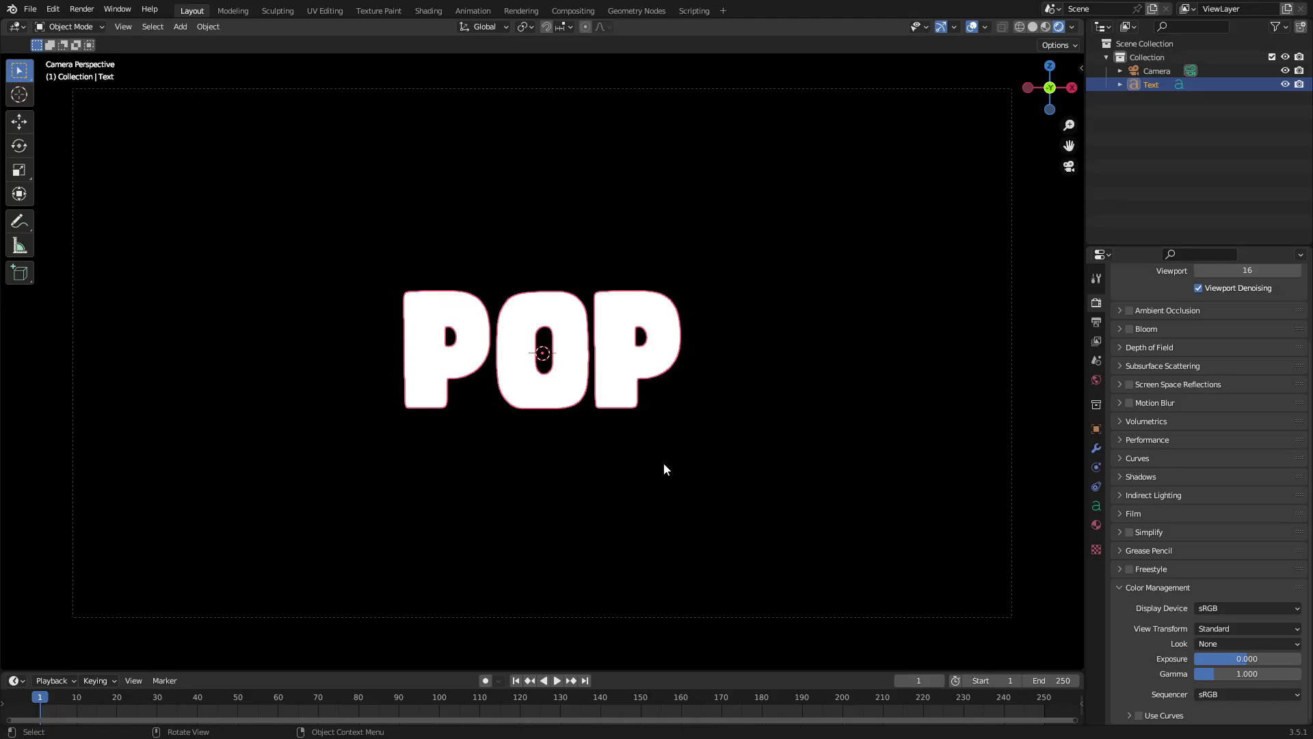
Reselect the POP text and enlarge the timeline area slightly
{"action": "scroll", "coordinate": [788, 412], "scroll_direction": "down", "scroll_amount": 2}
{"action": "left_click", "coordinate": [790, 416]}
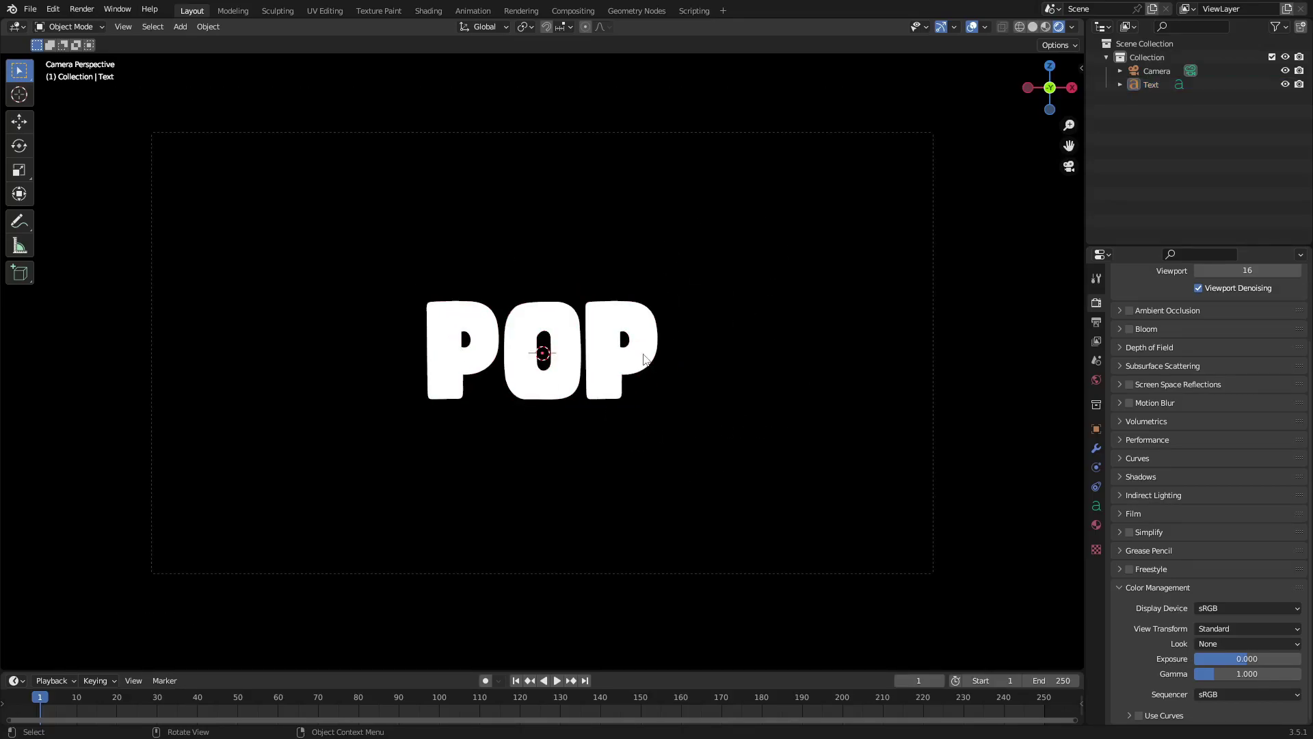
{"action": "left_click", "coordinate": [643, 358]}
{"action": "left_click_drag", "start_coordinate": [338, 670], "coordinate": [340, 646]}
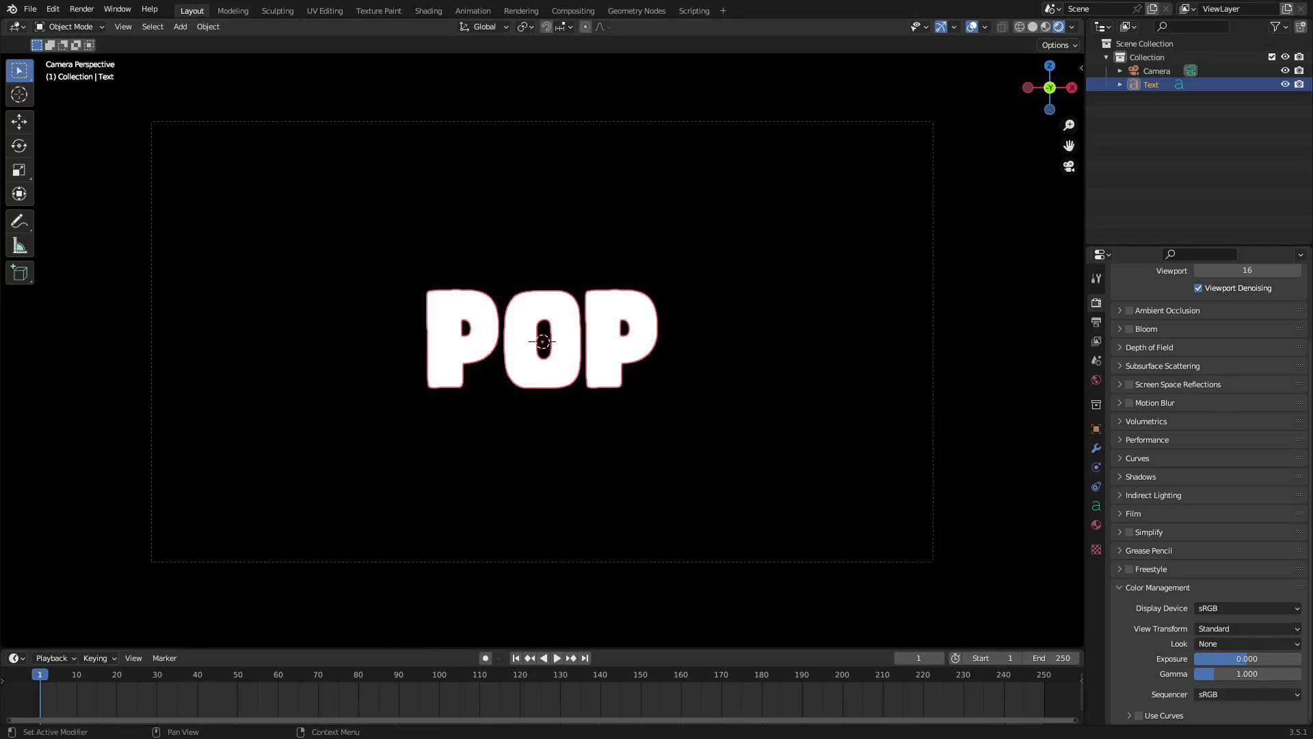
Set the output frame rate to 60 fps
{"action": "left_click", "coordinate": [1097, 340]}
{"action": "left_click", "coordinate": [1096, 325]}
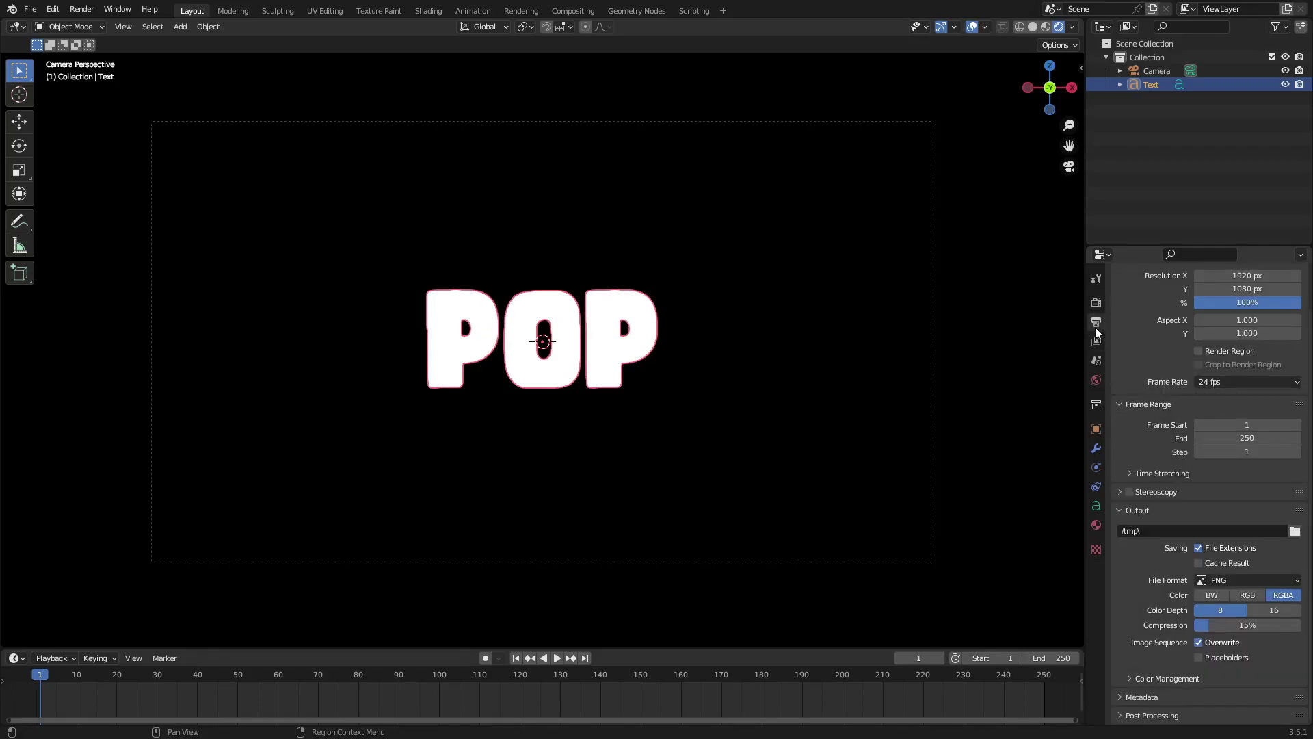
{"action": "scroll", "coordinate": [1135, 360], "scroll_direction": "up", "scroll_amount": 2}
{"action": "left_click", "coordinate": [1225, 425]}
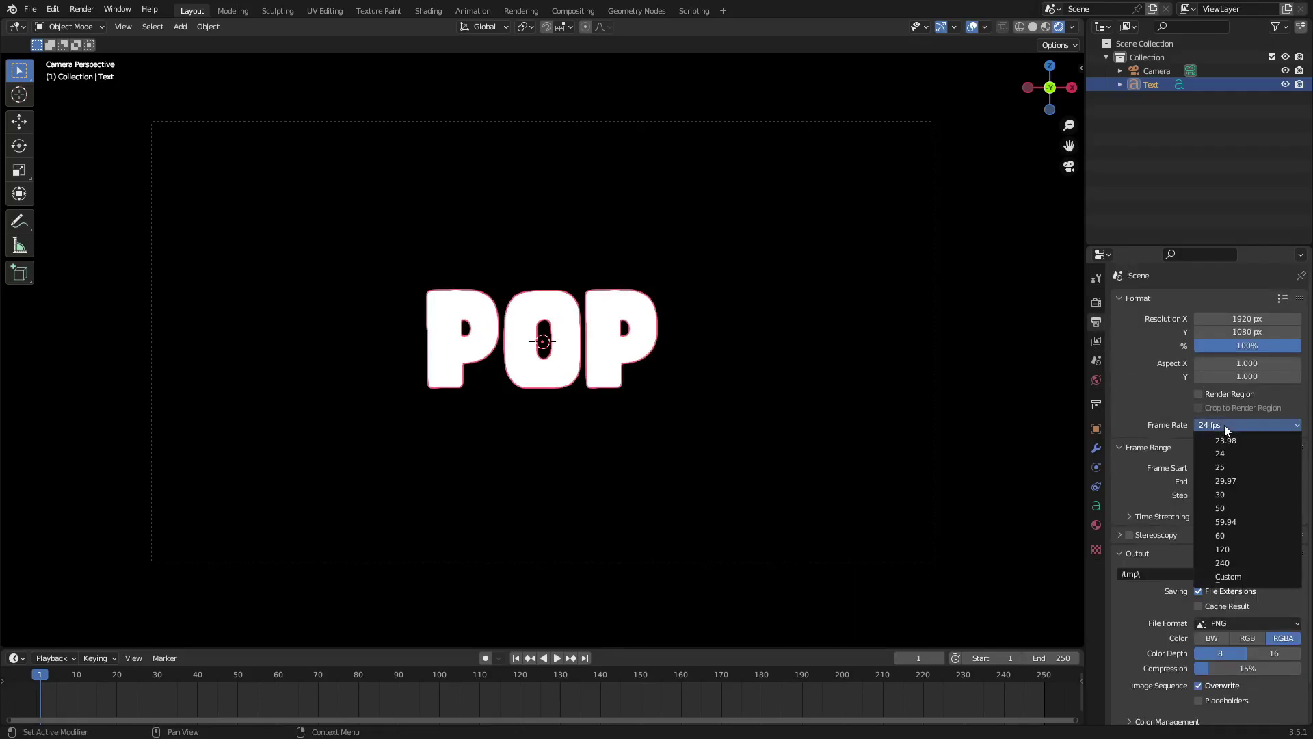
{"action": "left_click", "coordinate": [1249, 535]}
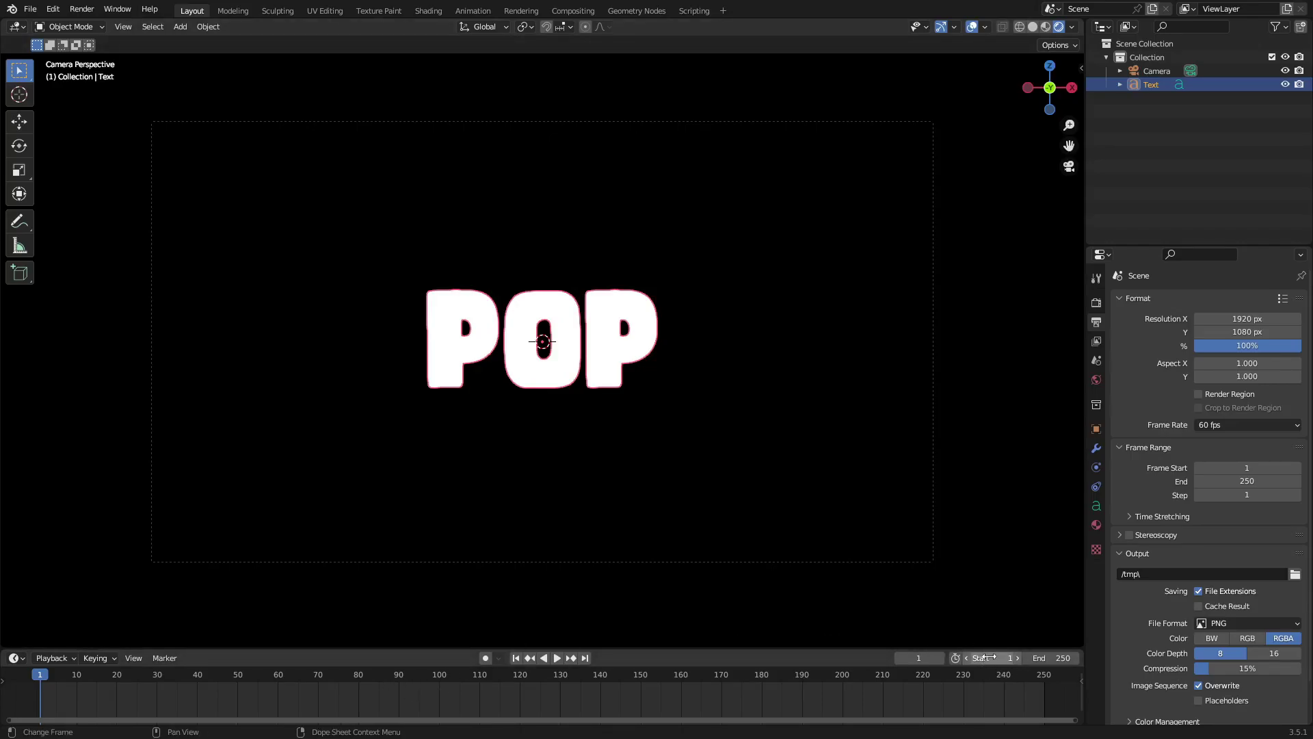
Set the scene's start frame to 0 and make frame 10 the current frame
{"action": "left_click_drag", "start_coordinate": [985, 658], "coordinate": [961, 658]}
{"action": "left_click_drag", "start_coordinate": [47, 672], "coordinate": [36, 679]}
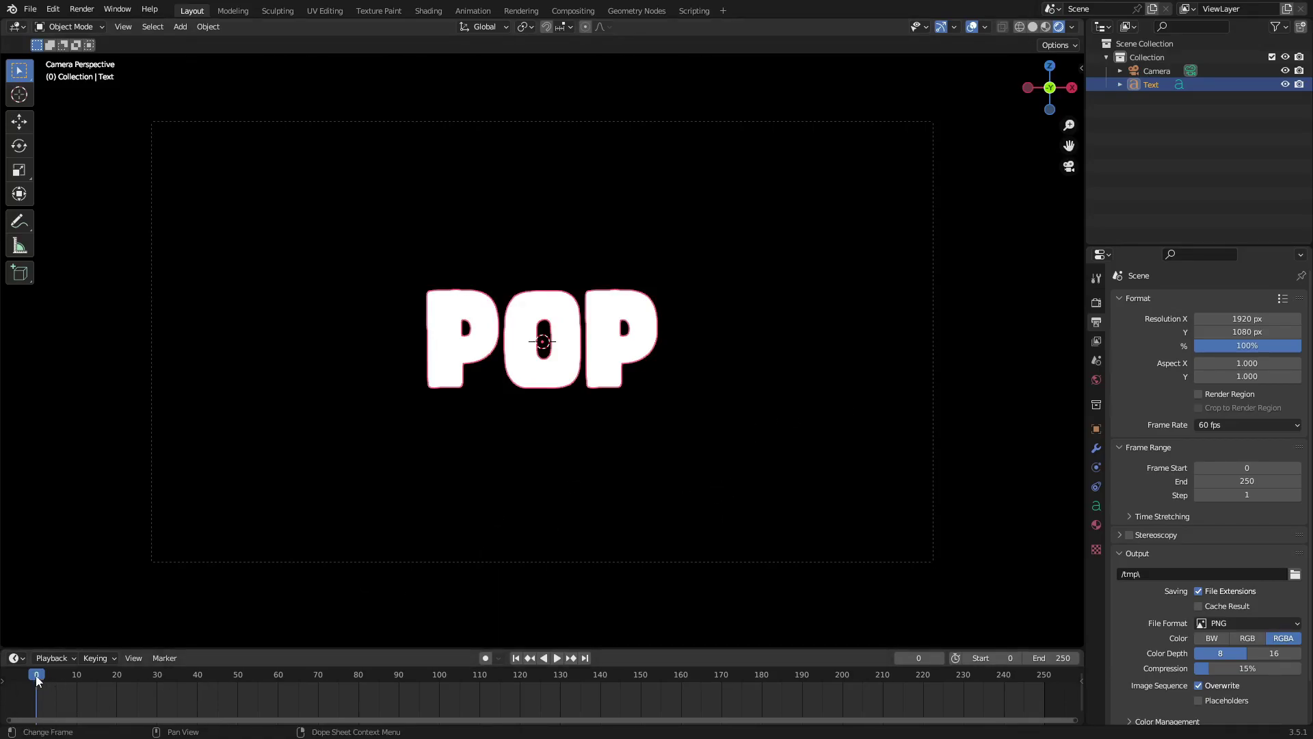
{"action": "key", "text": "space"}
{"action": "left_click_drag", "start_coordinate": [53, 676], "coordinate": [78, 686]}
{"action": "key", "text": "space"}
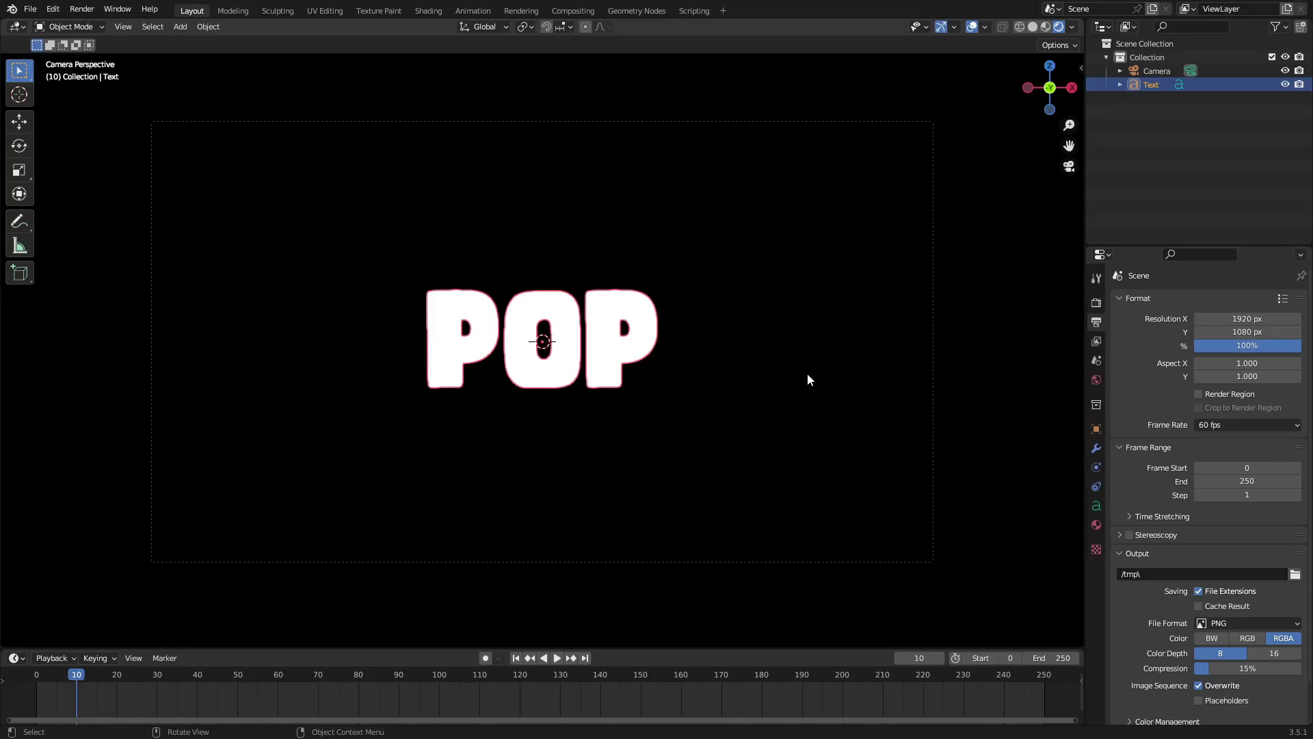
Rotate the POP text freely at frame 10 to give it a slight tilted perspective
{"action": "key", "text": "r"}
{"action": "key", "text": "r"}
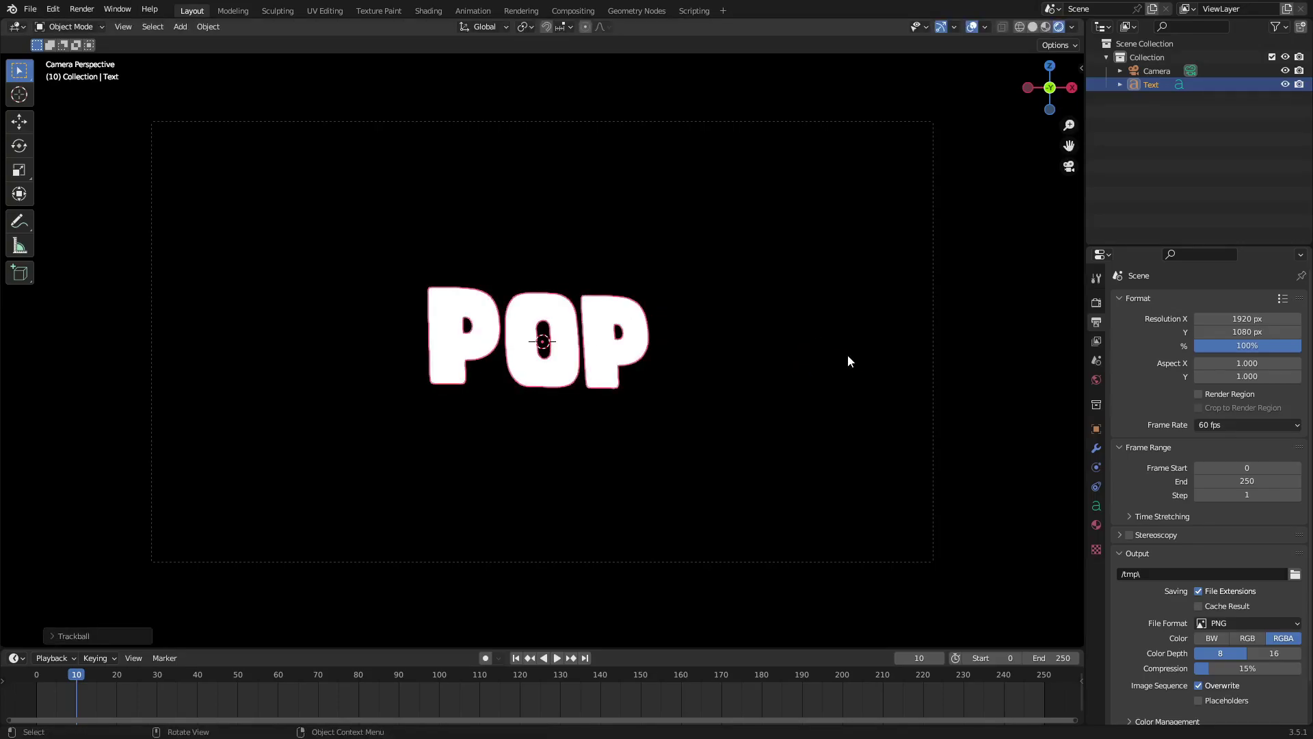
{"action": "key", "text": "r"}
{"action": "key", "text": "y"}
{"action": "left_click", "coordinate": [865, 325]}
{"action": "key", "text": "r"}
{"action": "key", "text": "r"}
{"action": "left_click", "coordinate": [867, 319]}
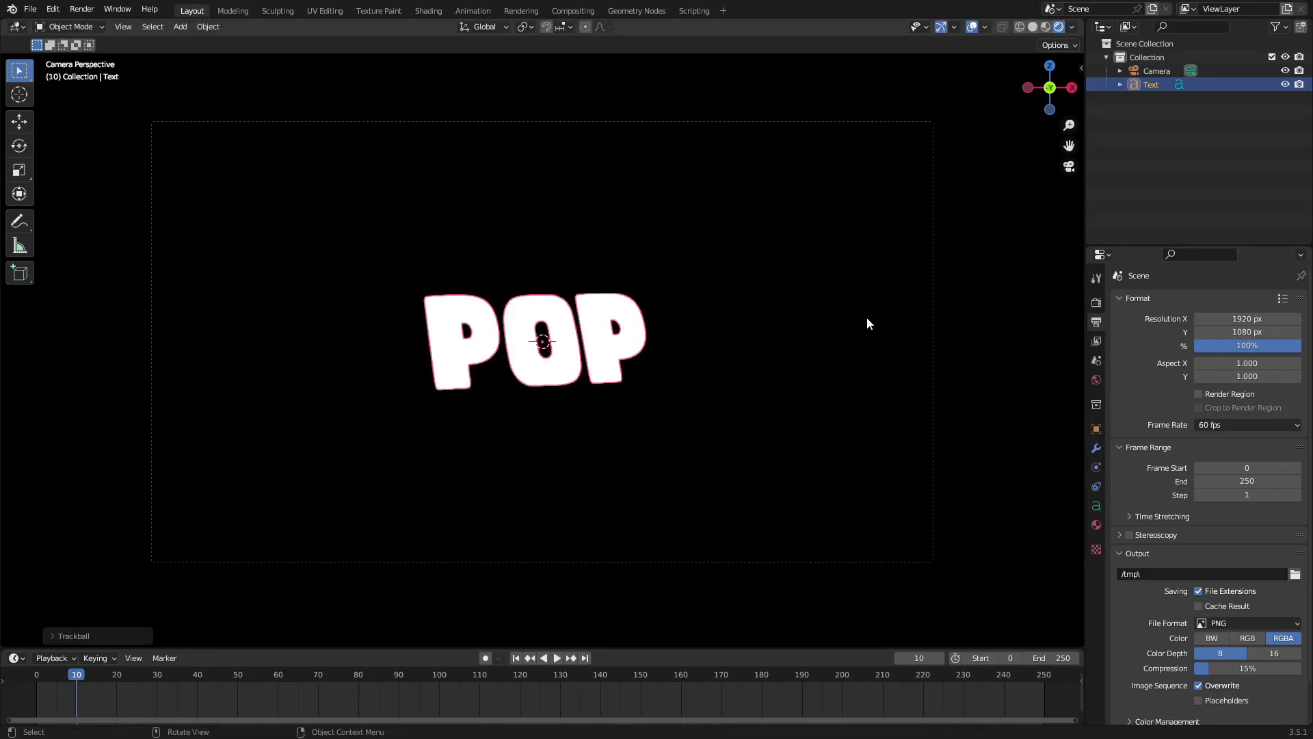
Enable auto keying and record the POP text's location, scale and rotation at frame 10
{"action": "left_click", "coordinate": [487, 659]}
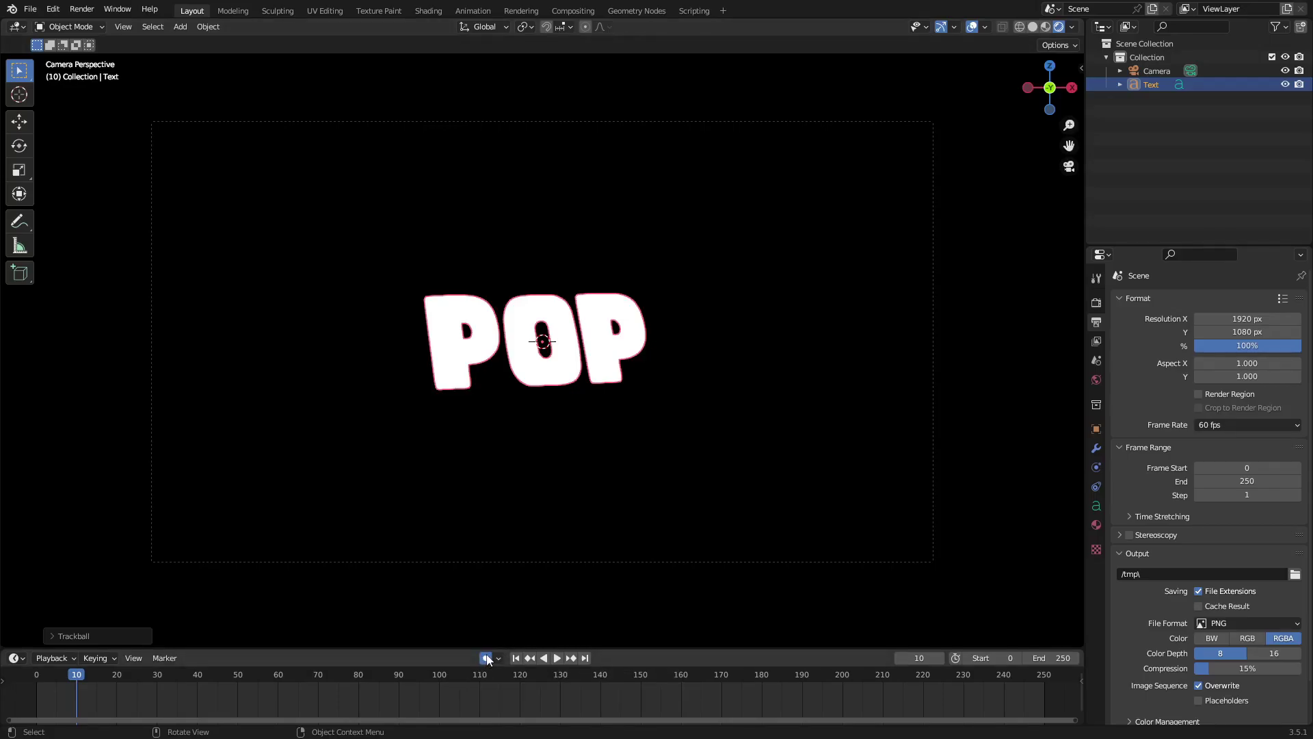
{"action": "key", "text": "g"}
{"action": "left_click", "coordinate": [710, 369]}
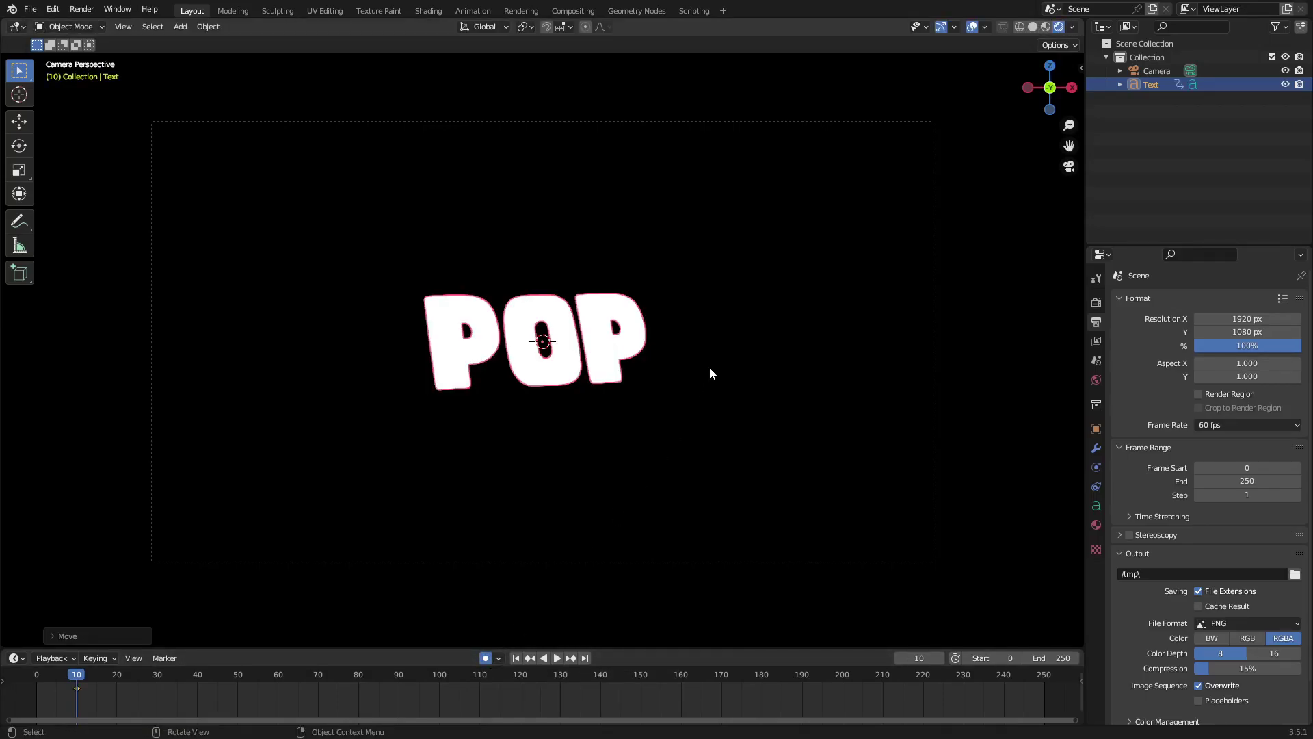
{"action": "key", "text": "s"}
{"action": "left_click", "coordinate": [799, 355]}
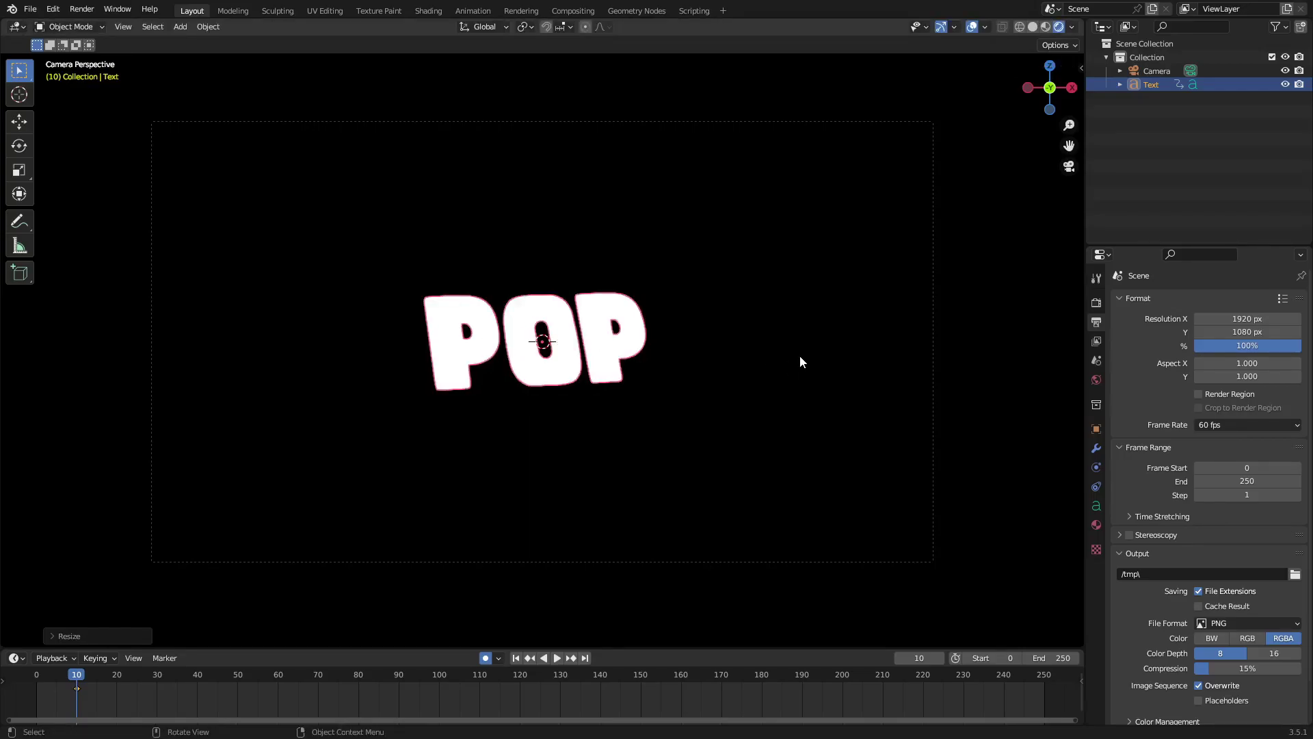
{"action": "key", "text": "r"}
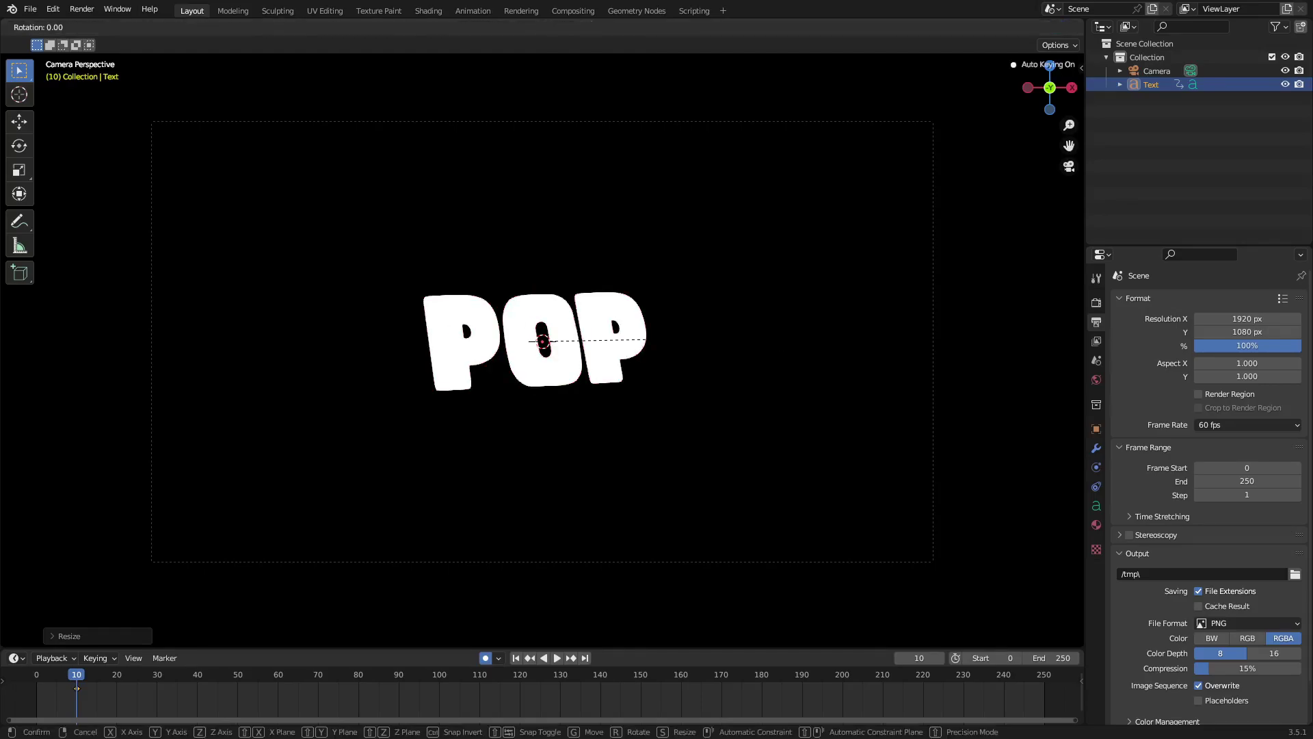
{"action": "left_click", "coordinate": [781, 342]}
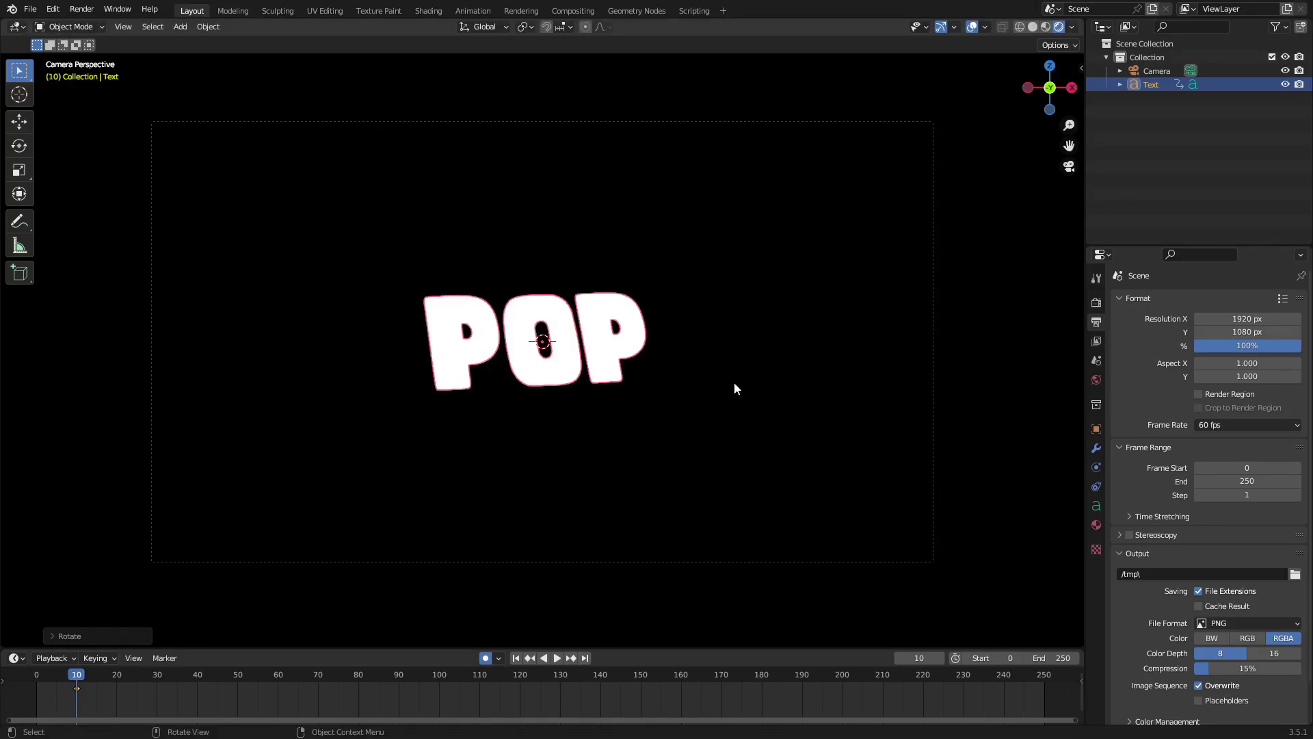
{"action": "key", "text": "r"}
{"action": "key", "text": "Escape"}
At frame 0, key a different rotation for the POP text and scale it to 0
{"action": "left_click", "coordinate": [515, 658]}
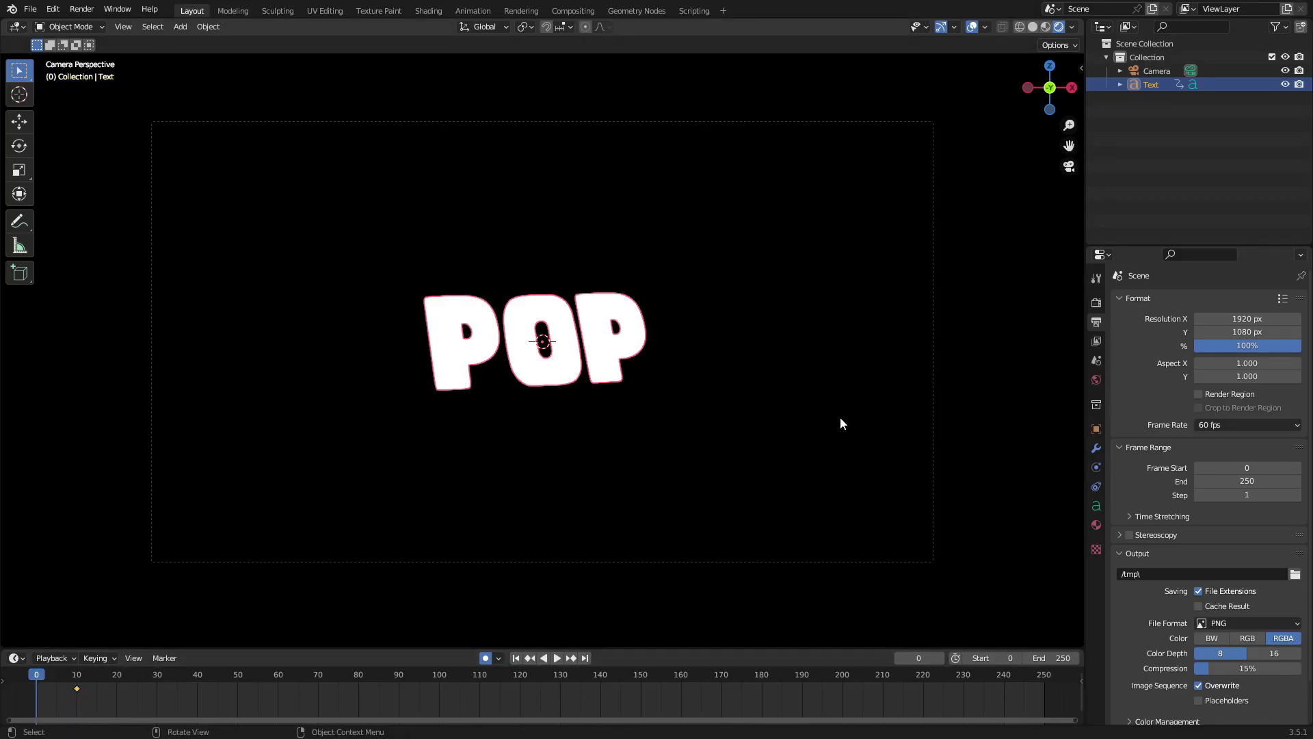
{"action": "key", "text": "r"}
{"action": "key", "text": "y"}
{"action": "left_click", "coordinate": [831, 346]}
{"action": "key", "text": "r"}
{"action": "key", "text": "r"}
{"action": "left_click", "coordinate": [866, 352]}
{"action": "key", "text": "r"}
{"action": "left_click", "coordinate": [868, 346]}
{"action": "type", "text": "s0"}
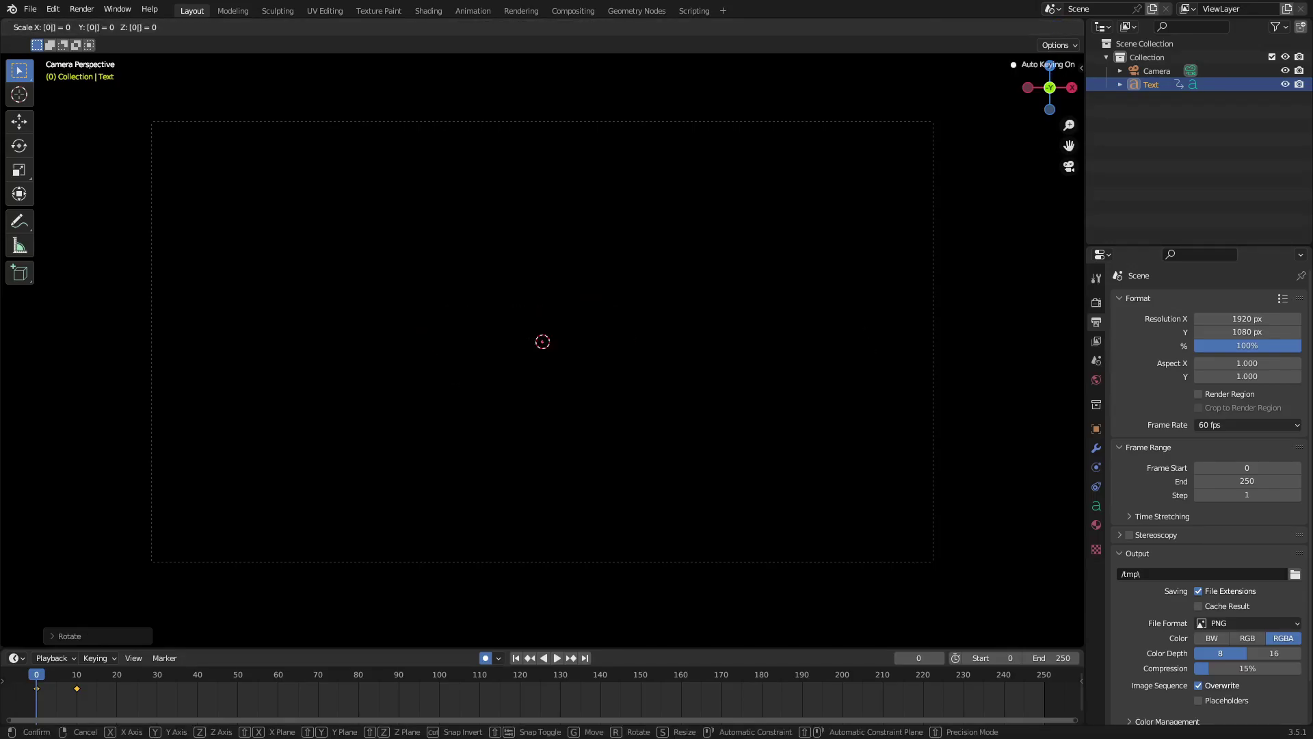
{"action": "left_click", "coordinate": [872, 356]}
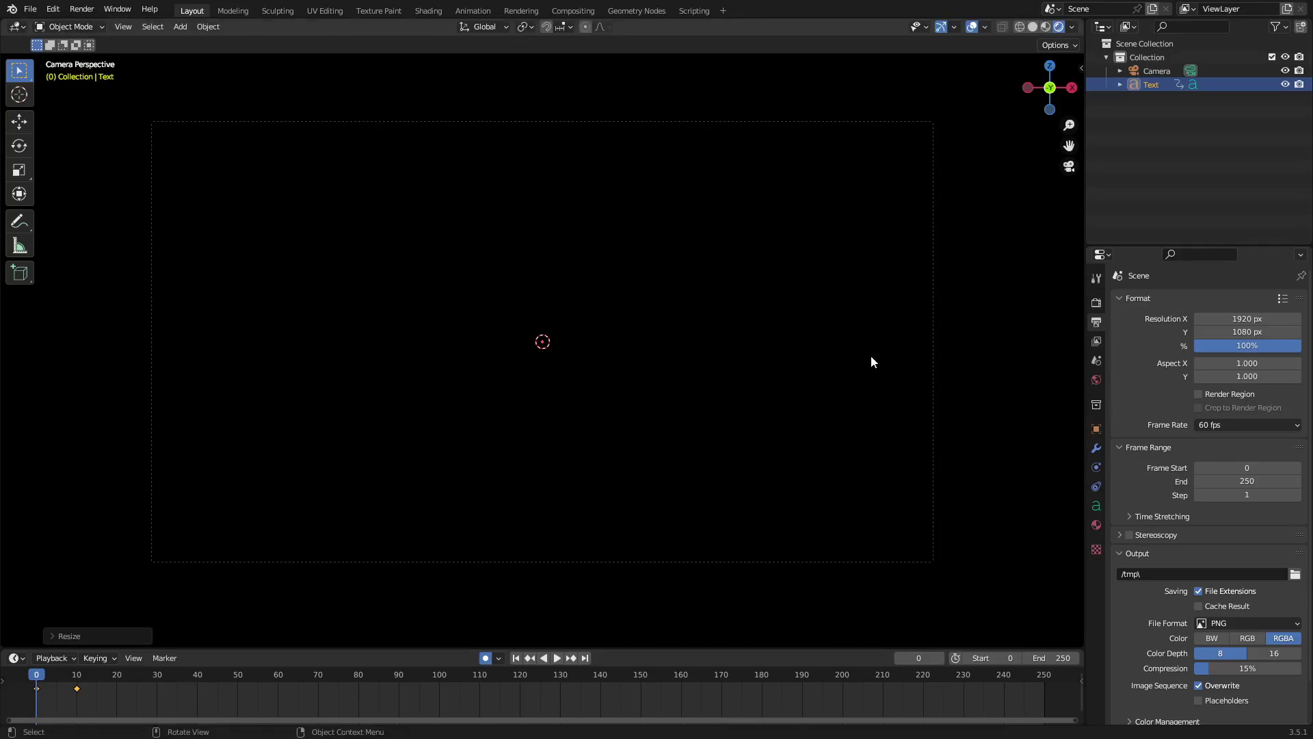
Play back and scrub through the POP text's scale-in animation from frame 0
{"action": "left_click", "coordinate": [556, 658]}
{"action": "left_click", "coordinate": [516, 658]}
{"action": "left_click", "coordinate": [516, 658]}
{"action": "left_click", "coordinate": [554, 657]}
{"action": "left_click_drag", "start_coordinate": [77, 675], "coordinate": [40, 677]}
{"action": "left_click", "coordinate": [77, 688]}
{"action": "key", "text": "space"}
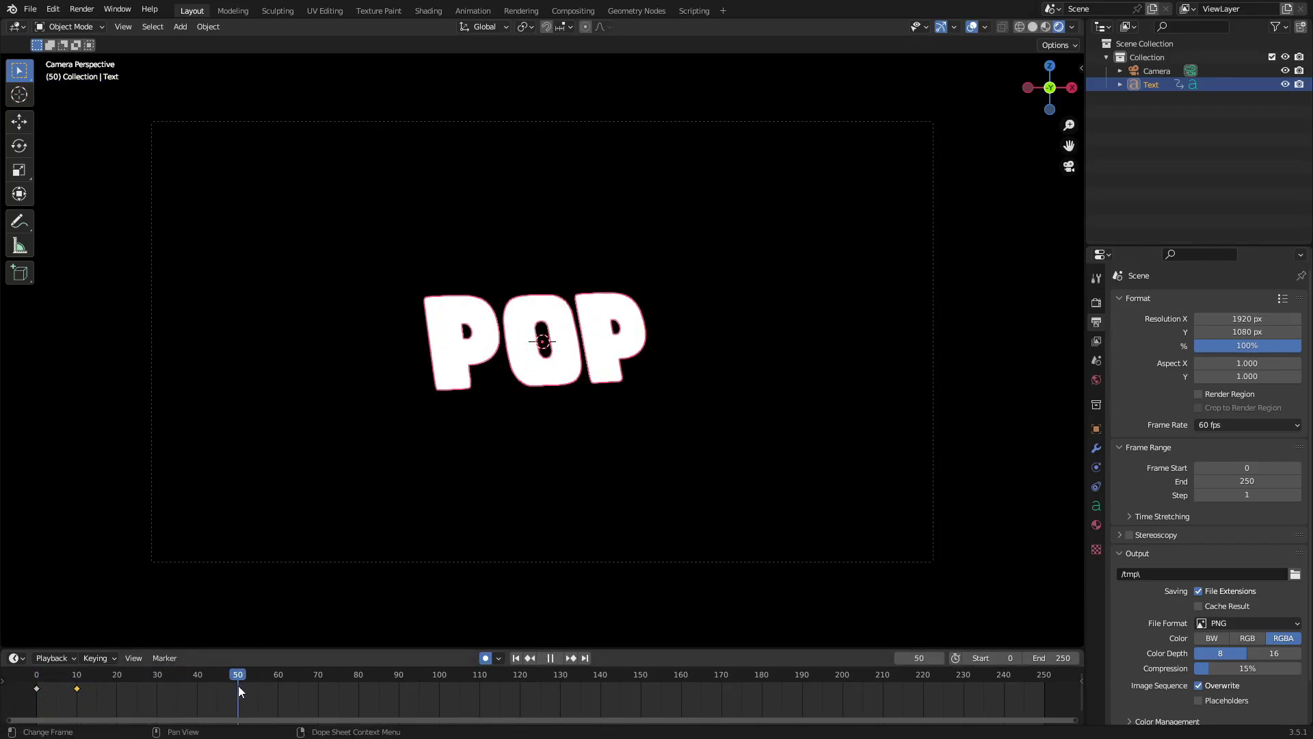
Rotate the POP text slightly at frame 50 to key a slow change of tilt, and replay the animation
{"action": "key", "text": "space"}
{"action": "key", "text": "r"}
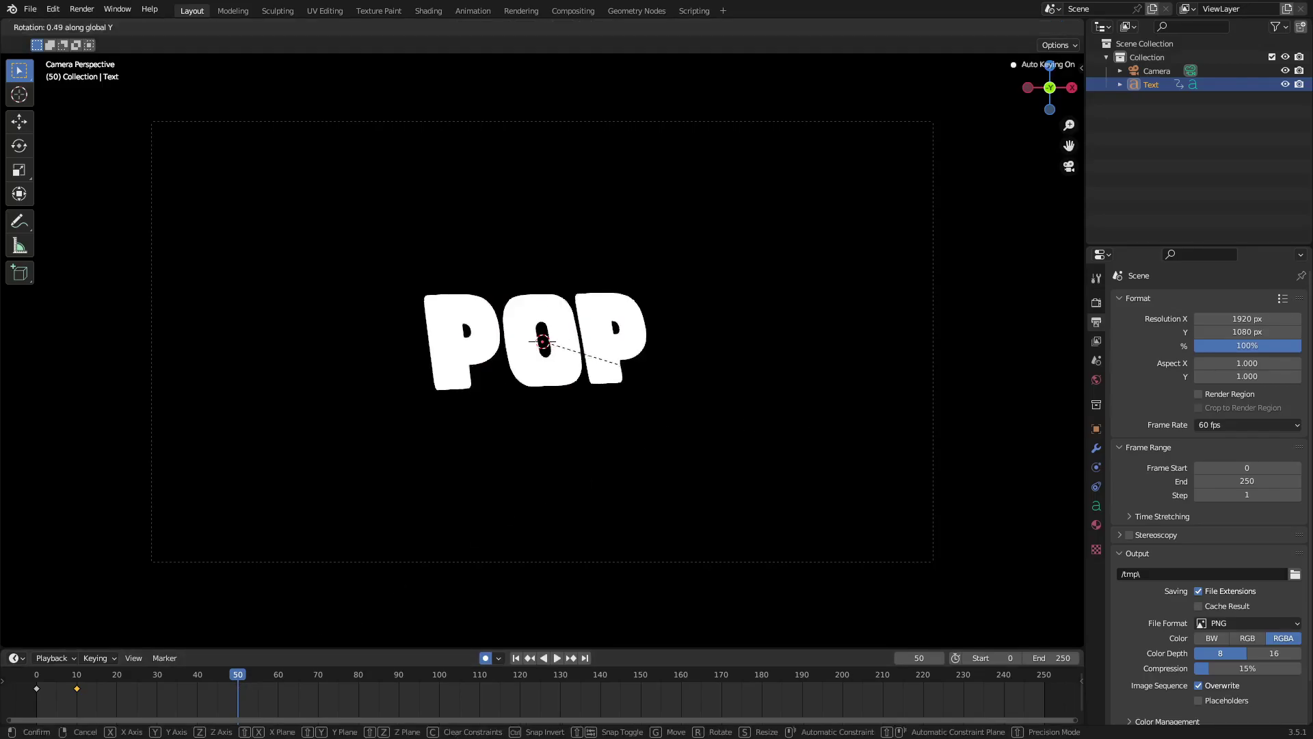
{"action": "left_click", "coordinate": [829, 444]}
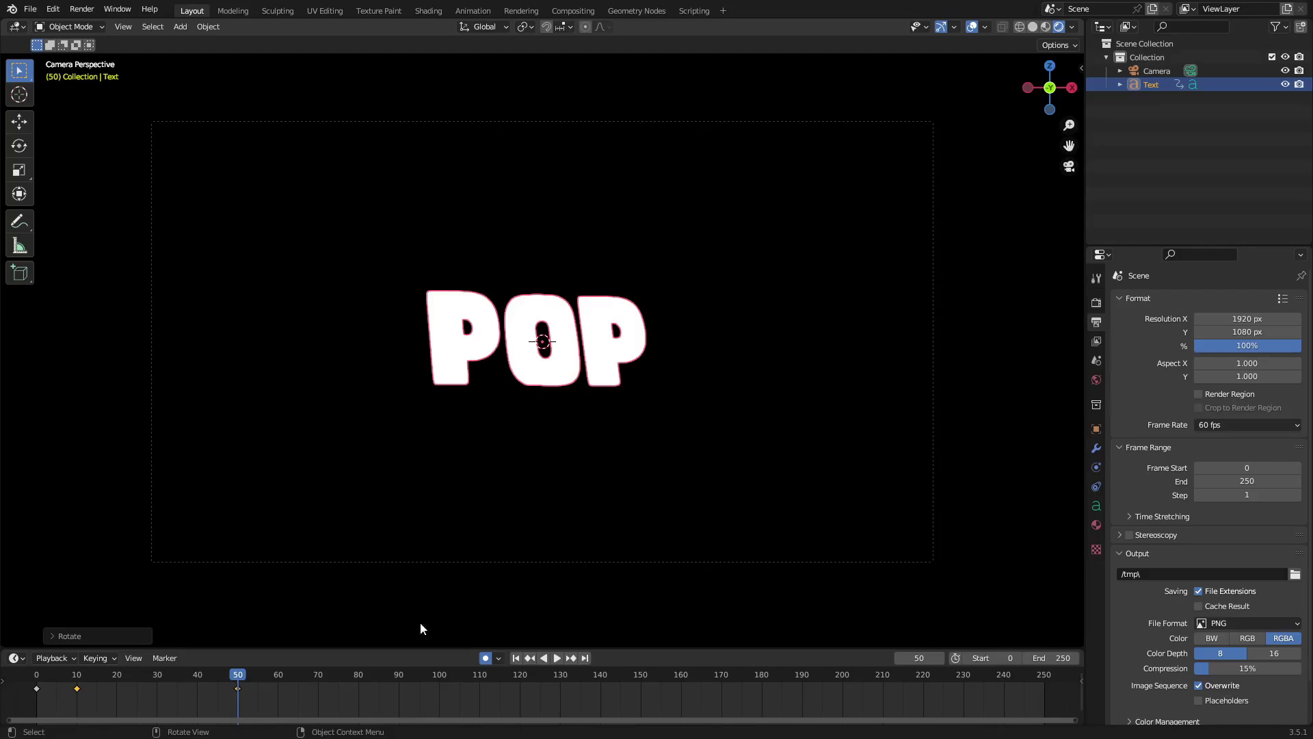
{"action": "left_click", "coordinate": [516, 658]}
{"action": "key", "text": "space"}
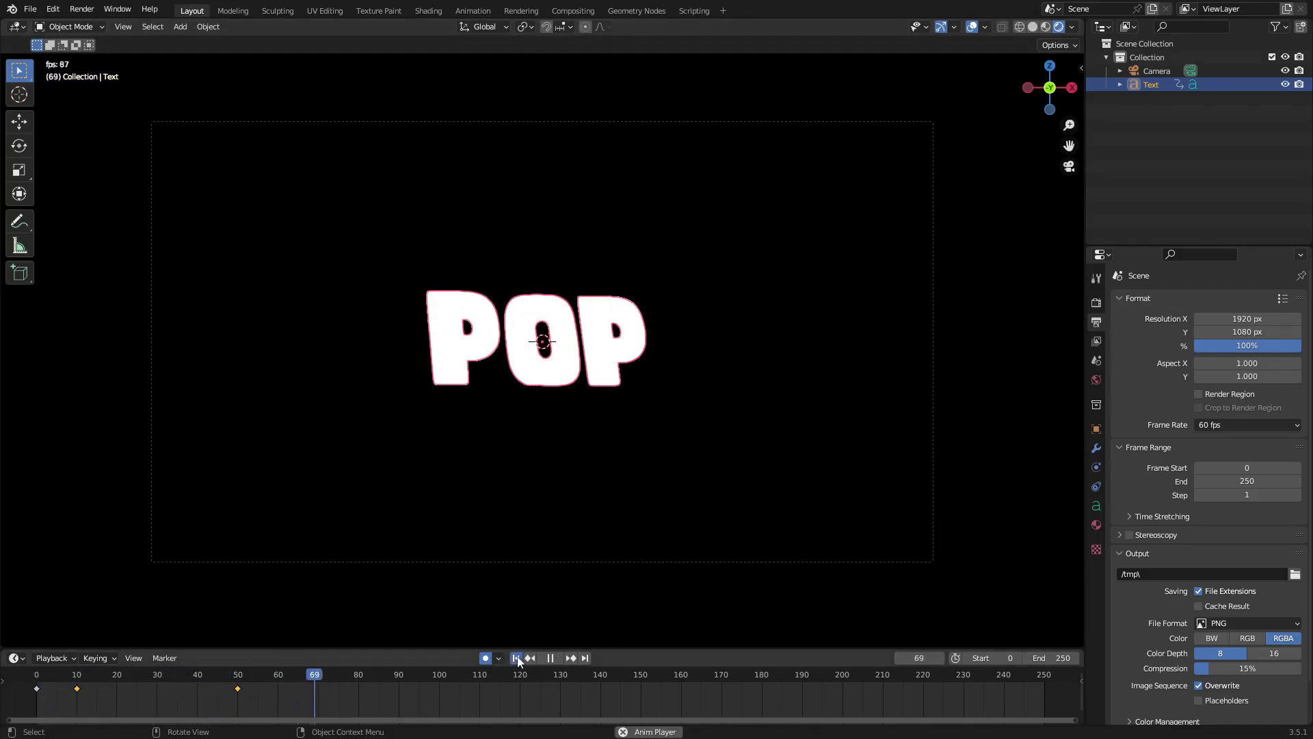
{"action": "left_click", "coordinate": [517, 659]}
{"action": "left_click", "coordinate": [516, 658]}
{"action": "key", "text": "space"}
Refine the POP text's keyed tilt at frame 50 with a trackball rotation and replay from the start
{"action": "left_click_drag", "start_coordinate": [237, 672], "coordinate": [240, 672]}
{"action": "key", "text": "space"}
{"action": "key", "text": "r"}
{"action": "key", "text": "r"}
{"action": "left_click", "coordinate": [724, 434]}
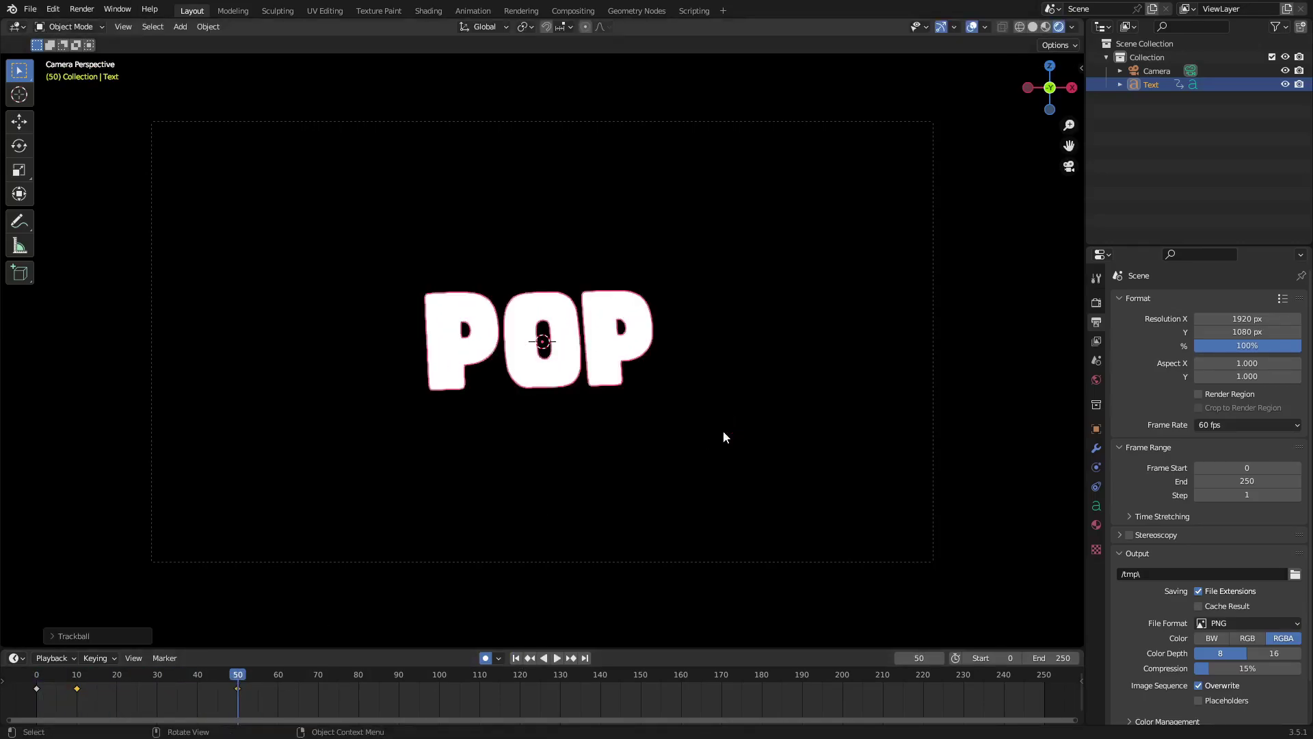
{"action": "left_click", "coordinate": [515, 658]}
{"action": "key", "text": "space"}
{"action": "left_click", "coordinate": [515, 658]}
{"action": "left_click", "coordinate": [515, 658]}
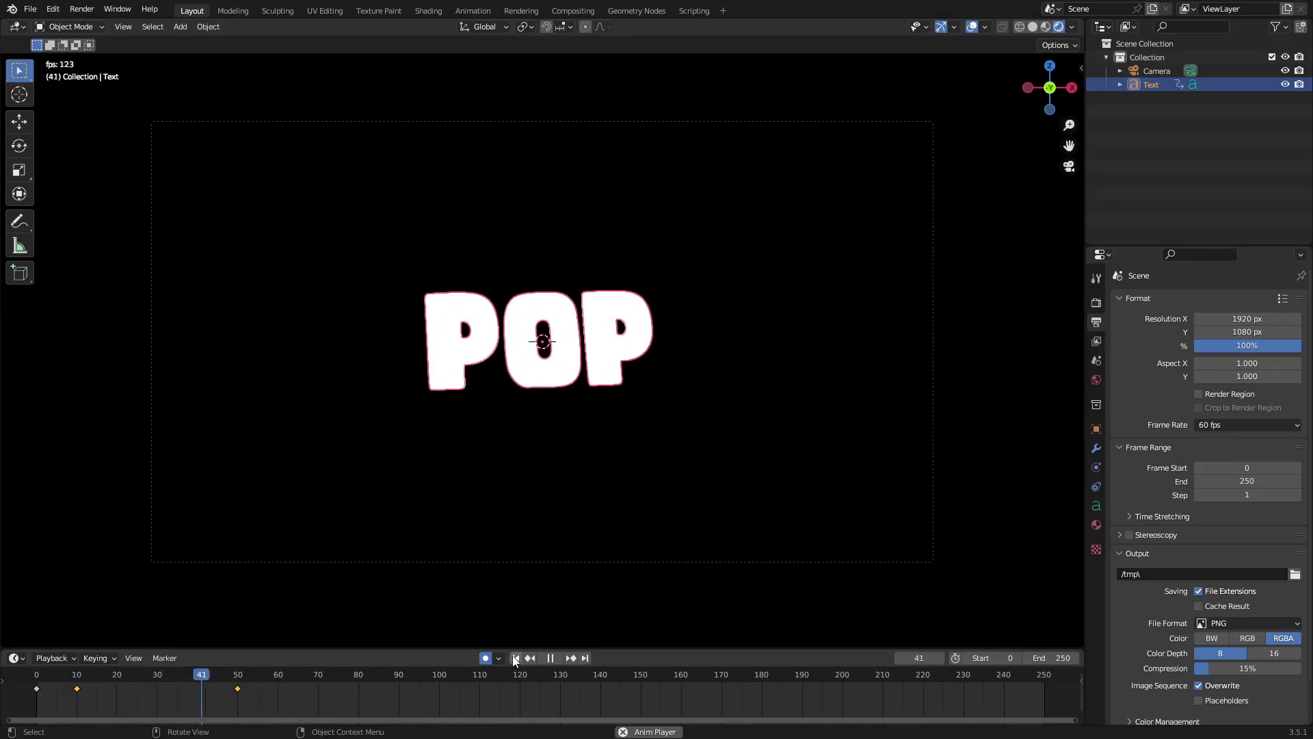
{"action": "key", "text": "space"}
Try enlarging the POP text slightly at the frame 10 keyframe and play back the animation
{"action": "left_click", "coordinate": [515, 658]}
{"action": "key", "text": "Up"}
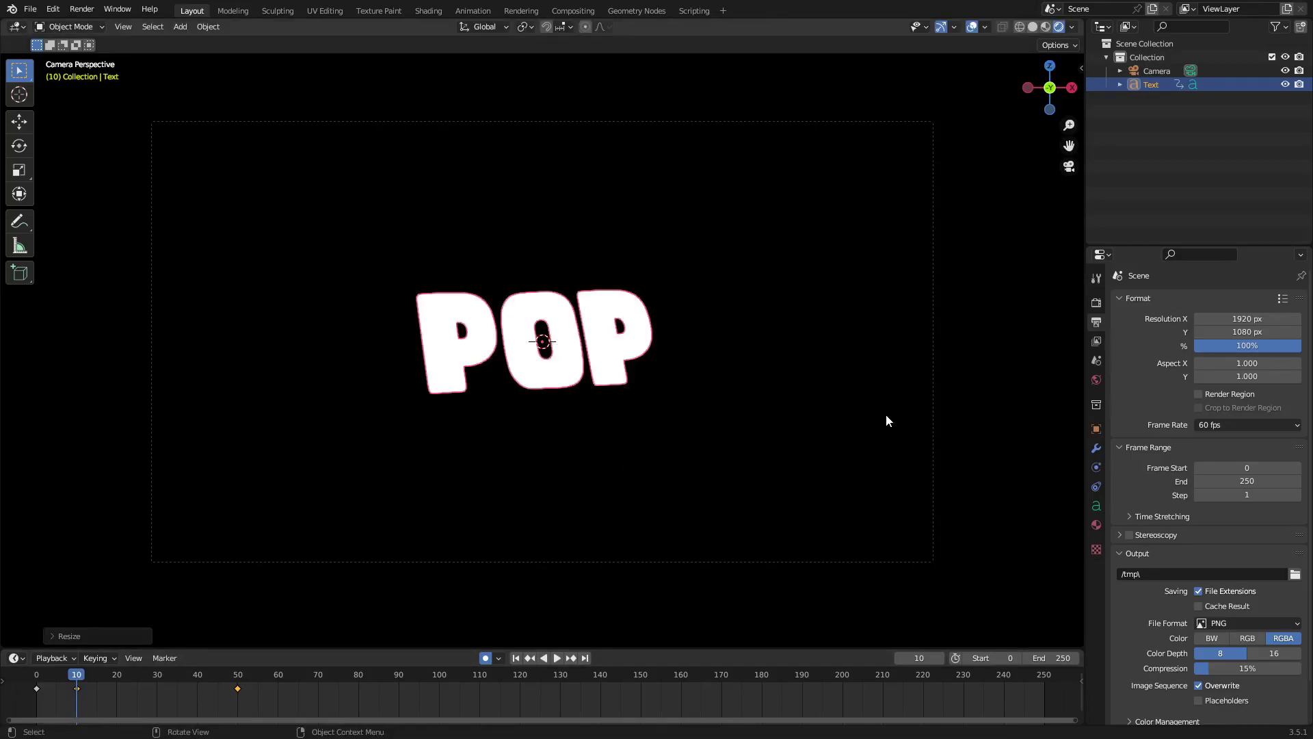
{"action": "key", "text": "space"}
{"action": "left_click", "coordinate": [516, 658]}
{"action": "left_click", "coordinate": [515, 658]}
{"action": "key", "text": "space"}
Insert a keyframe for the POP text at frame 20 with its current transform
{"action": "key", "text": "Down"}
{"action": "left_click_drag", "start_coordinate": [112, 674], "coordinate": [118, 674]}
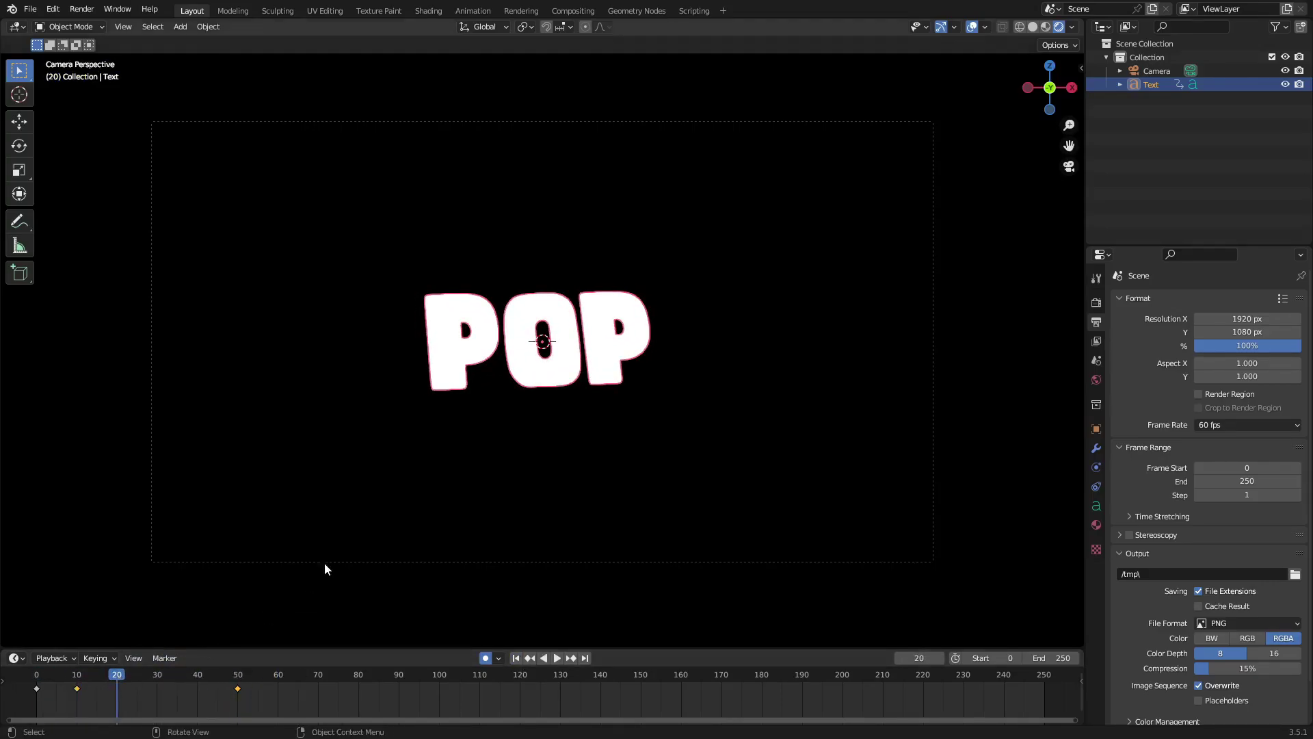
{"action": "key", "text": "i"}
{"action": "left_click", "coordinate": [413, 487]}
Scale the POP text up slightly at frame 10 to create an overshoot, and preview the animation
{"action": "left_click", "coordinate": [77, 676]}
{"action": "key", "text": "s"}
{"action": "left_click", "coordinate": [693, 482]}
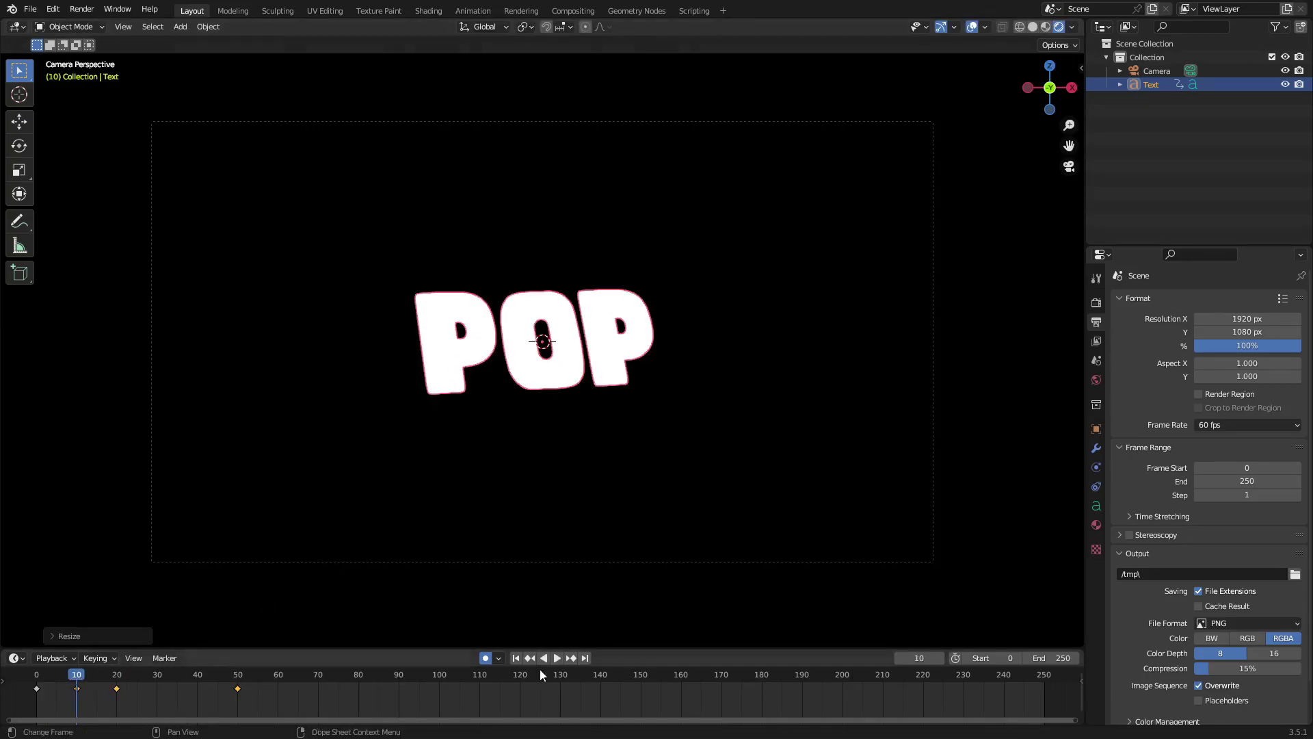
{"action": "key", "text": "space"}
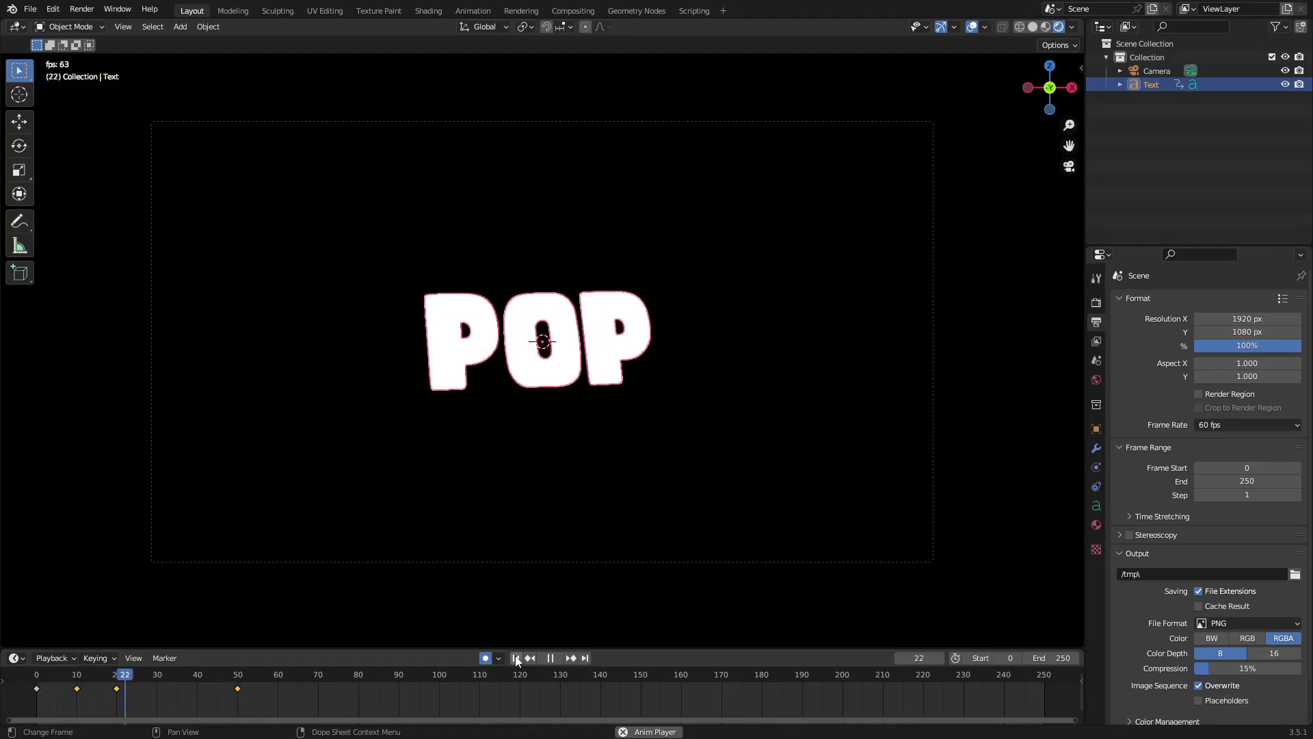
{"action": "key", "text": "Escape"}
Enlarge the POP text further at frame 10 for a stronger overshoot, and play the result
{"action": "left_click", "coordinate": [77, 678]}
{"action": "key", "text": "s"}
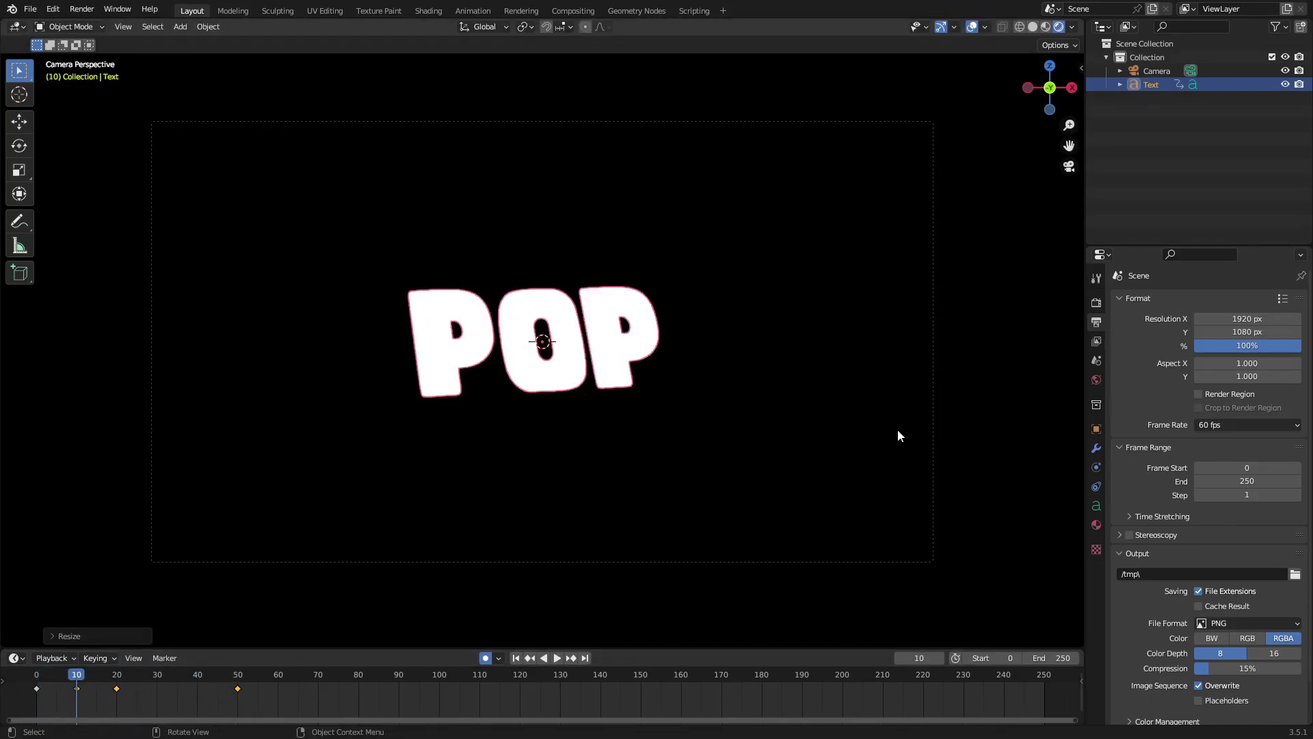
{"action": "left_click", "coordinate": [630, 362]}
{"action": "key", "text": "space"}
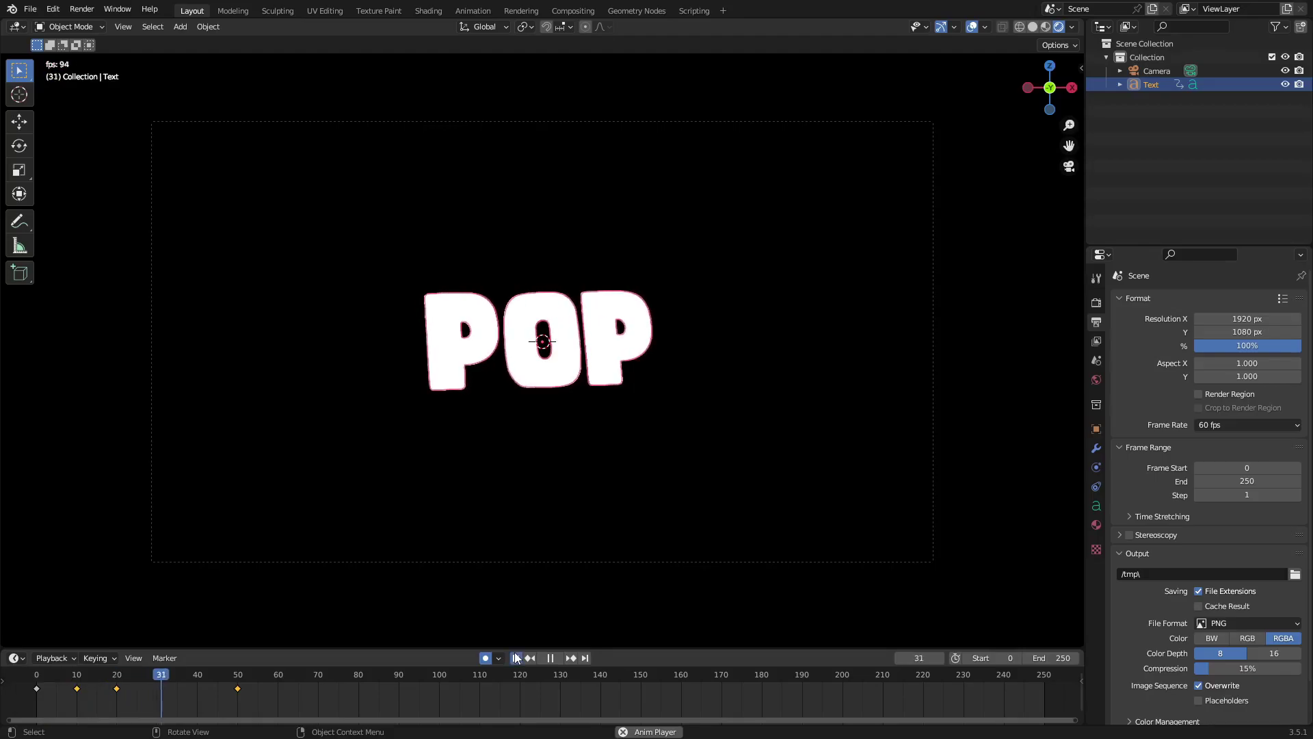
{"action": "key", "text": "space"}
Try shifting the keyframes at frames 10, 20 and 50 five frames later, replay, and undo the shift
{"action": "left_click_drag", "start_coordinate": [323, 713], "coordinate": [73, 676]}
{"action": "key", "text": "g"}
{"action": "left_click", "coordinate": [104, 673]}
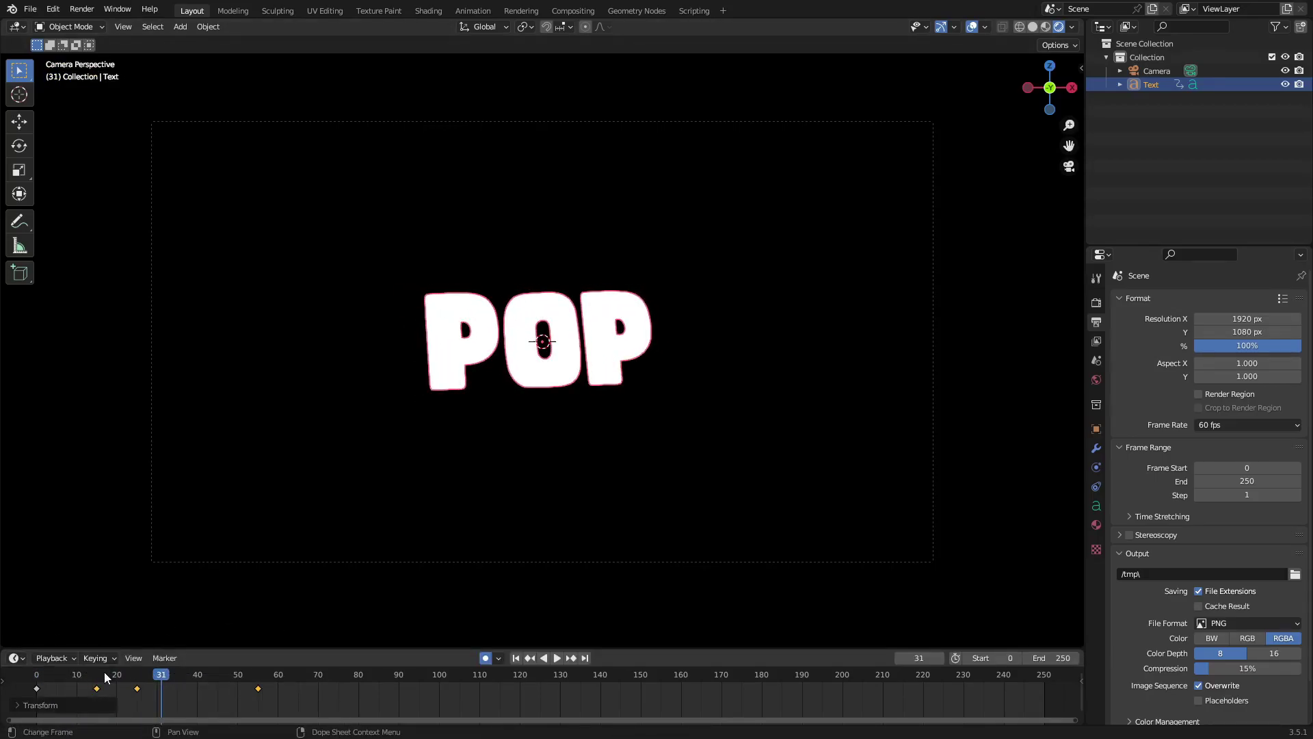
{"action": "left_click", "coordinate": [519, 655]}
{"action": "key", "text": "space"}
{"action": "left_click", "coordinate": [518, 655]}
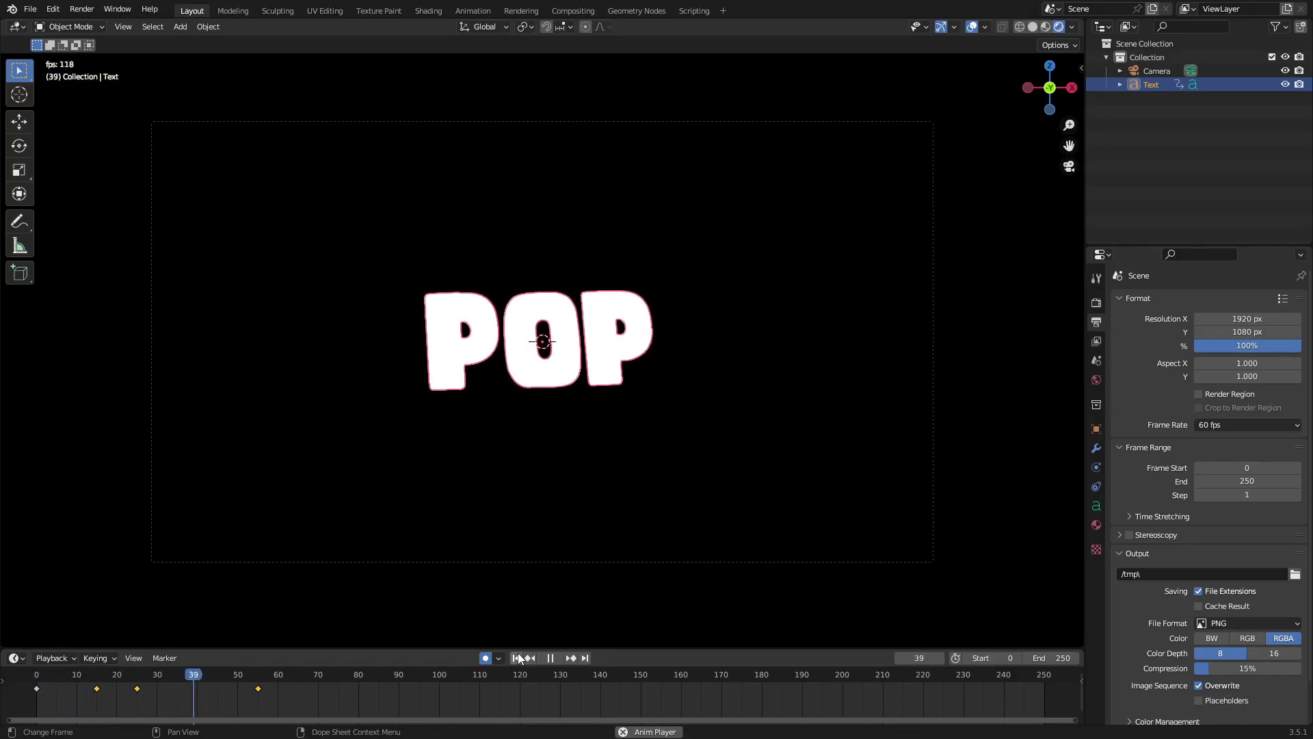
{"action": "key", "text": "ctrl+z"}
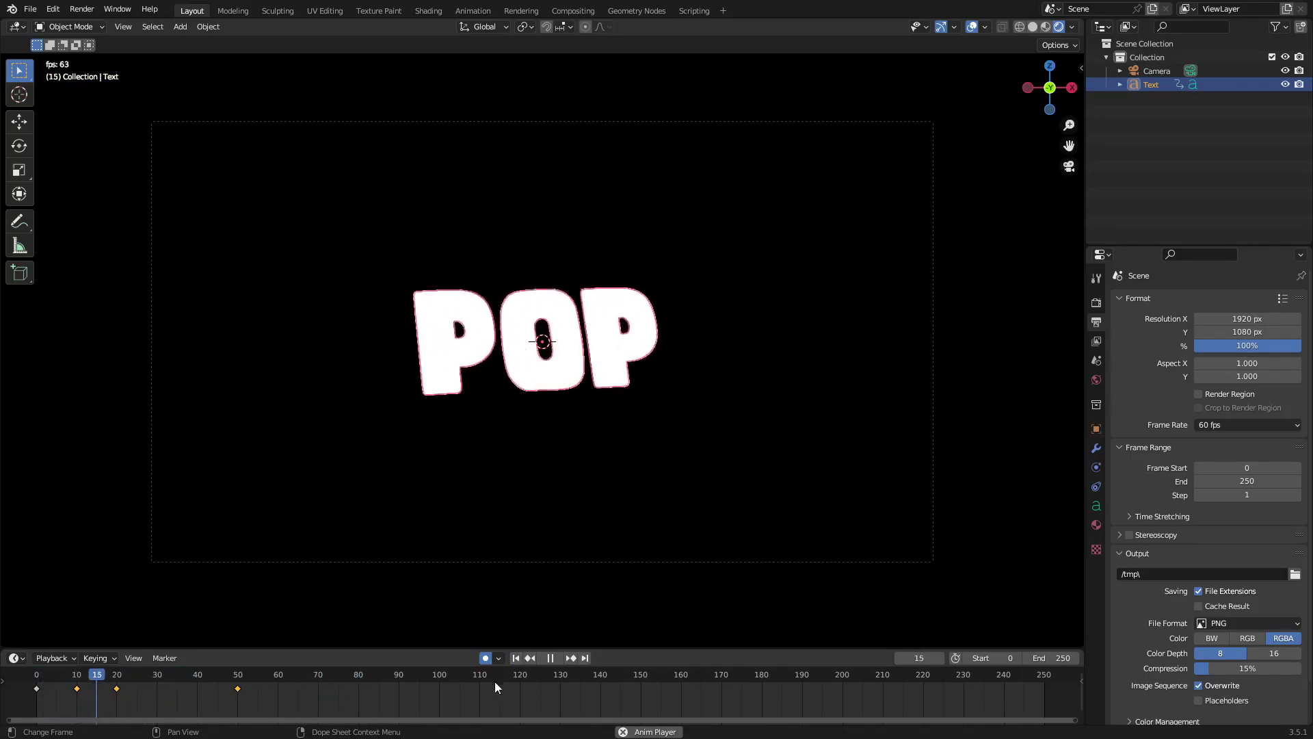
Try shifting the same three keyframes five frames earlier, undo the shift, and replay the animation from frame 0
{"action": "key", "text": "space"}
{"action": "key", "text": "g"}
{"action": "left_click", "coordinate": [448, 684]}
{"action": "key", "text": "space"}
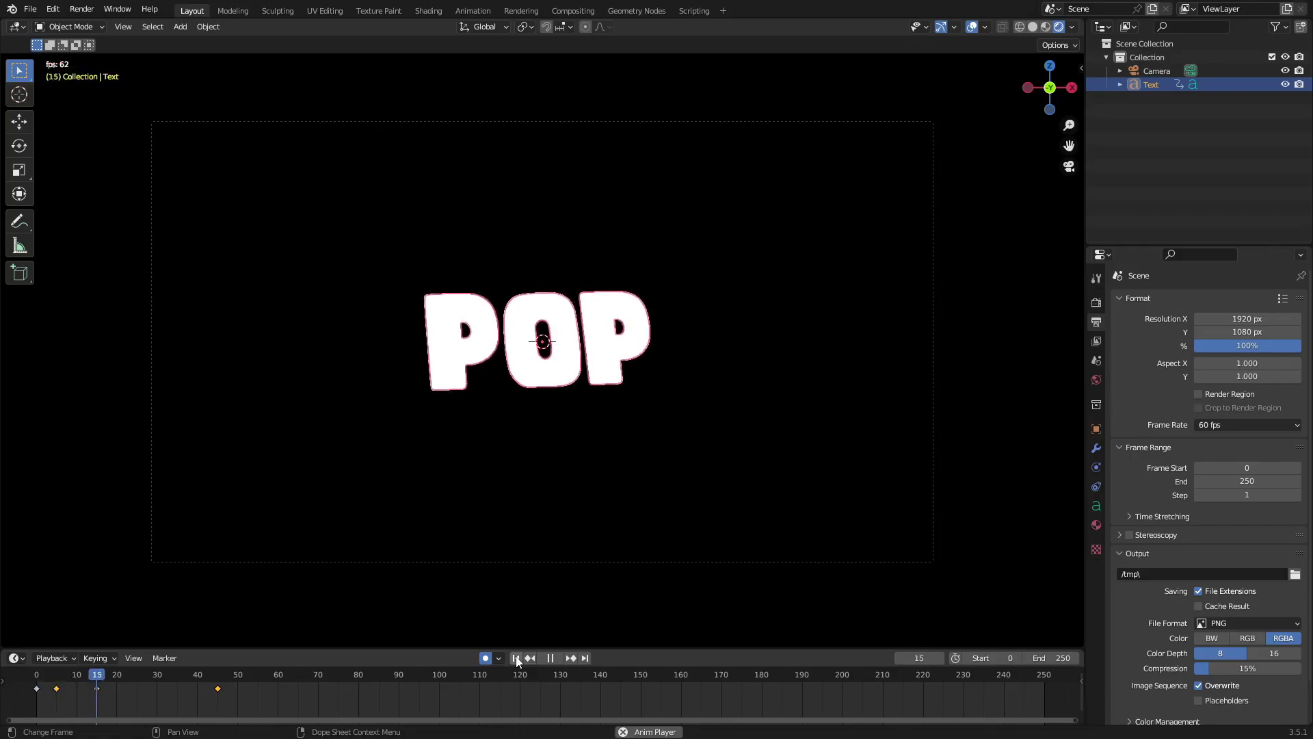
{"action": "left_click", "coordinate": [516, 658]}
{"action": "key", "text": "Escape"}
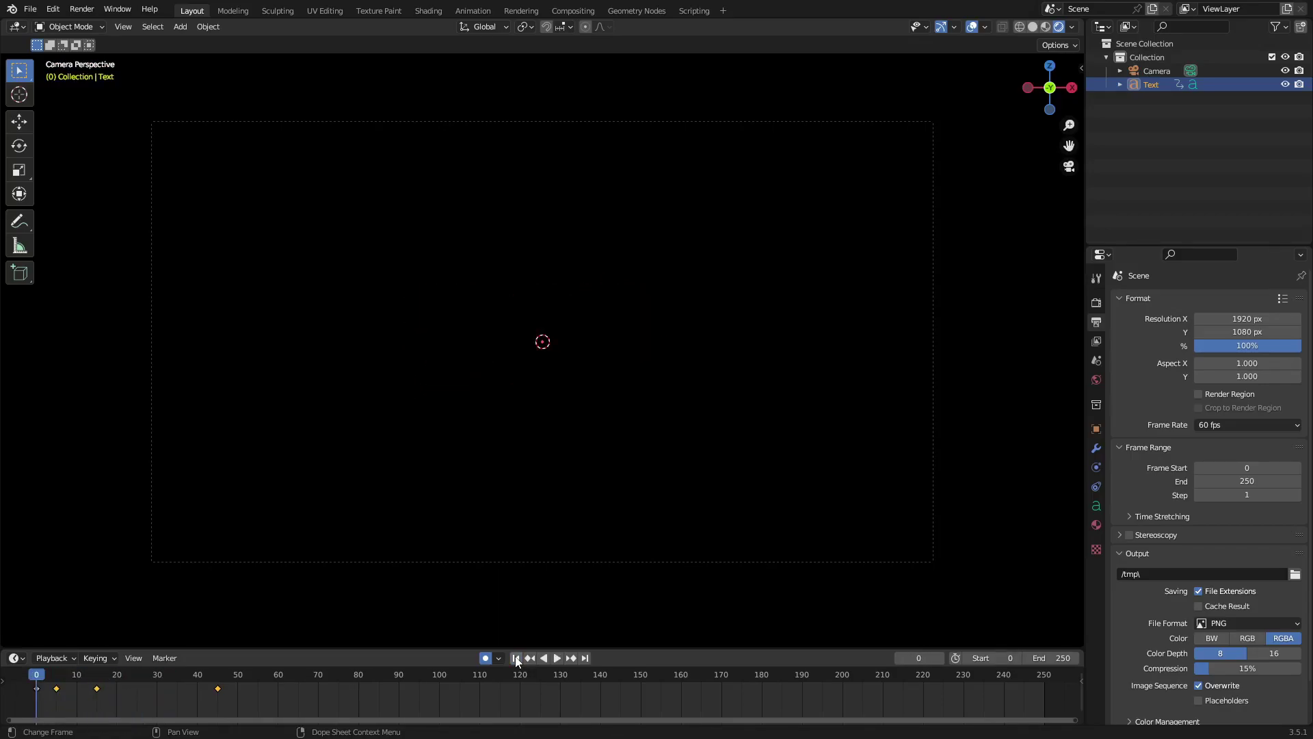
{"action": "key", "text": "ctrl+z"}
{"action": "left_click", "coordinate": [516, 658]}
{"action": "key", "text": "space"}
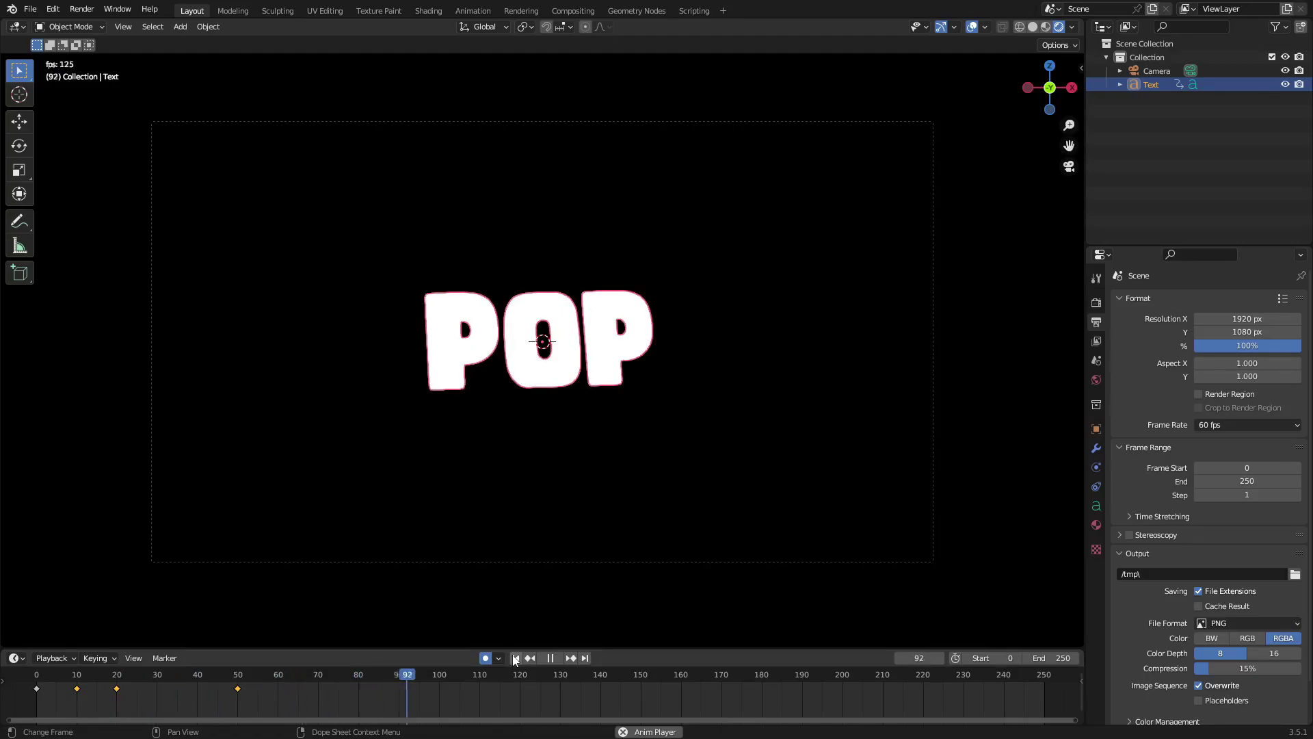
Stop the playback, add a mesh plane, and rotate it 90° about the X axis
{"action": "key", "text": "space"}
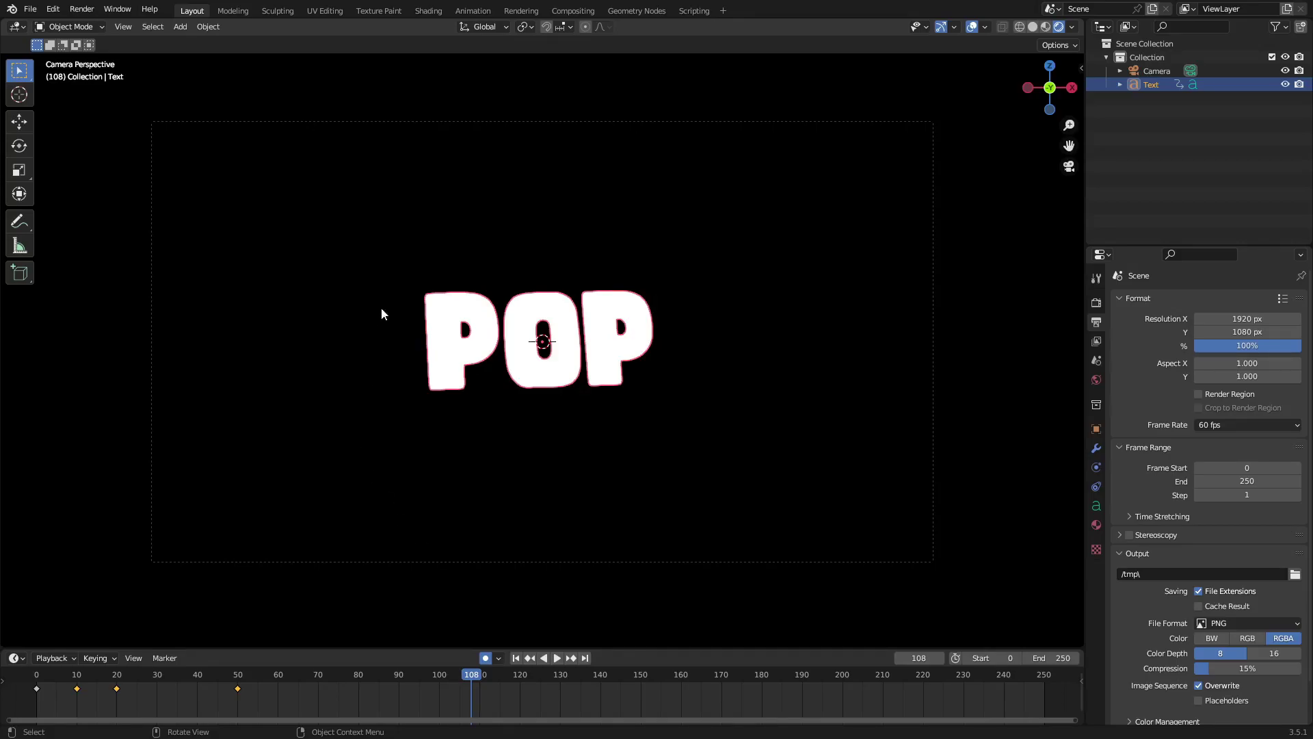
{"action": "key", "text": "shift+a"}
{"action": "mouse_move", "coordinate": [440, 200]}
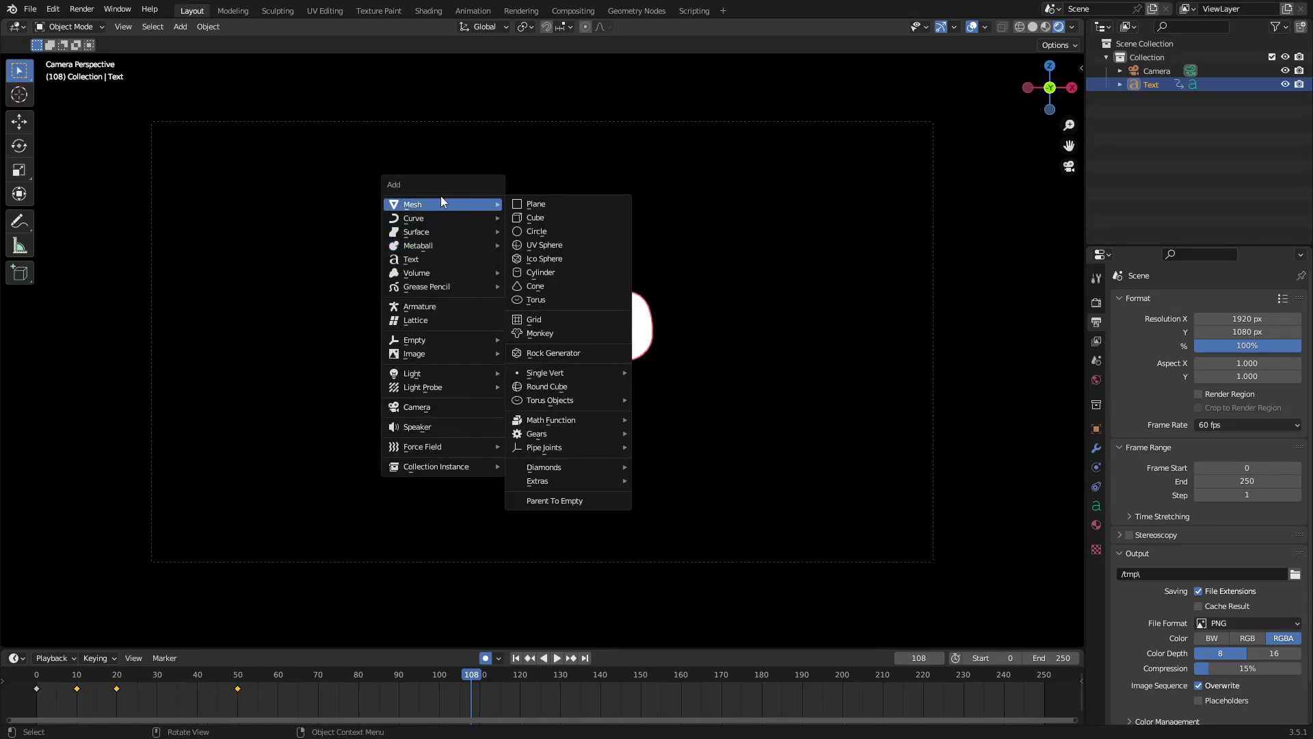
{"action": "left_click", "coordinate": [619, 206]}
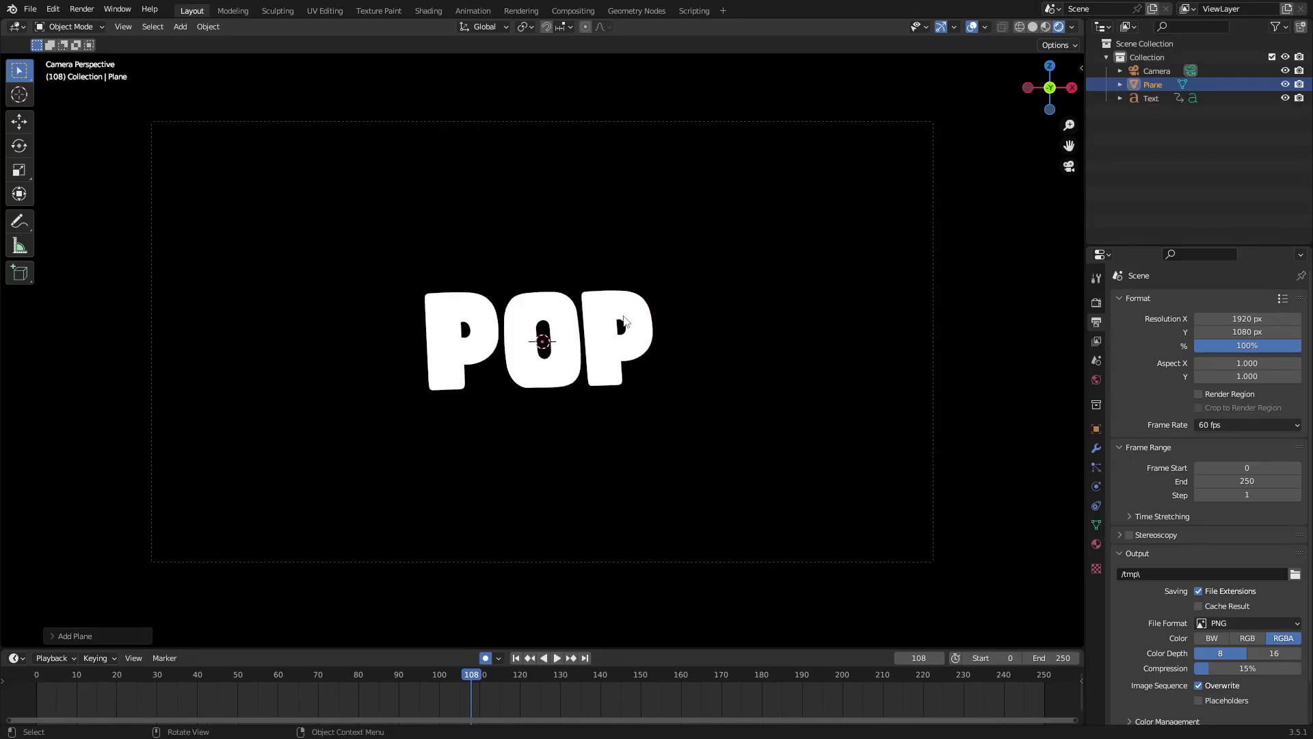
{"action": "type", "text": "rx90"}
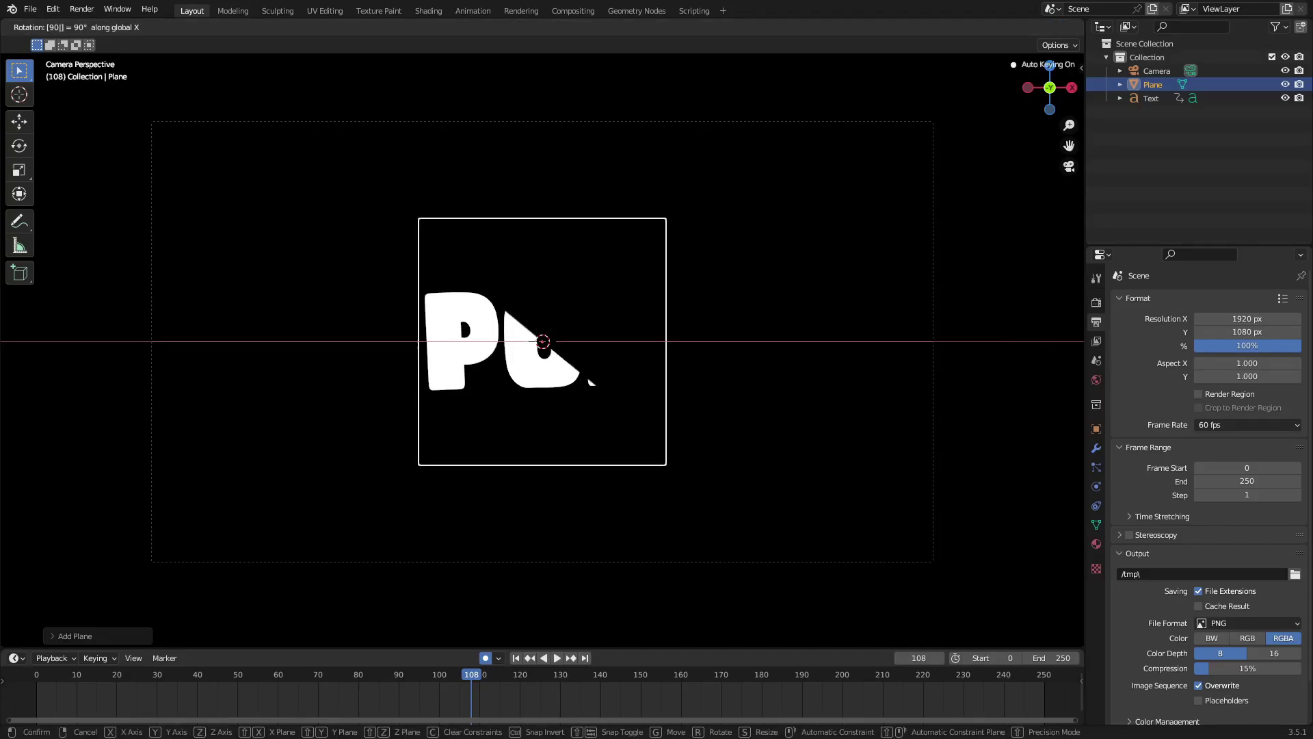
{"action": "key", "text": "Return"}
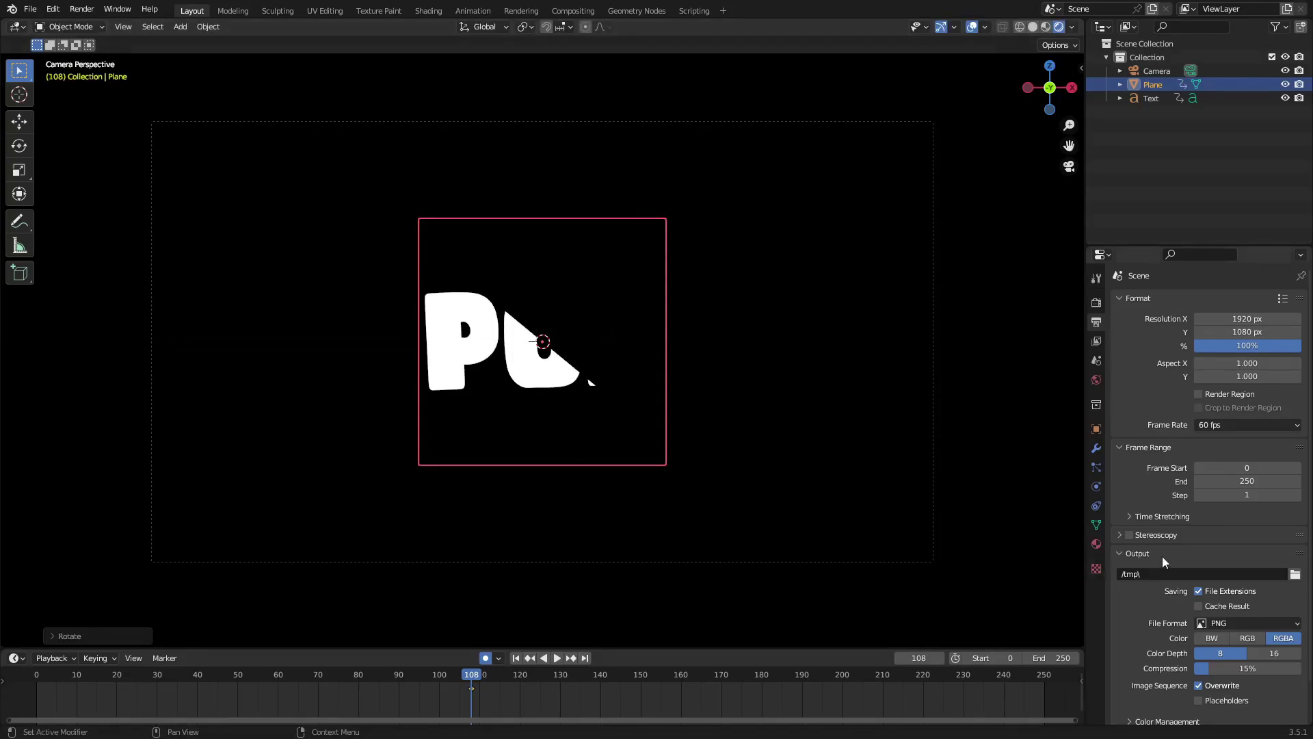
Assign the existing white emission Material to the plane and scale it down to about a third of its size
{"action": "left_click", "coordinate": [1096, 544]}
{"action": "left_click", "coordinate": [1120, 358]}
{"action": "left_click", "coordinate": [1146, 379]}
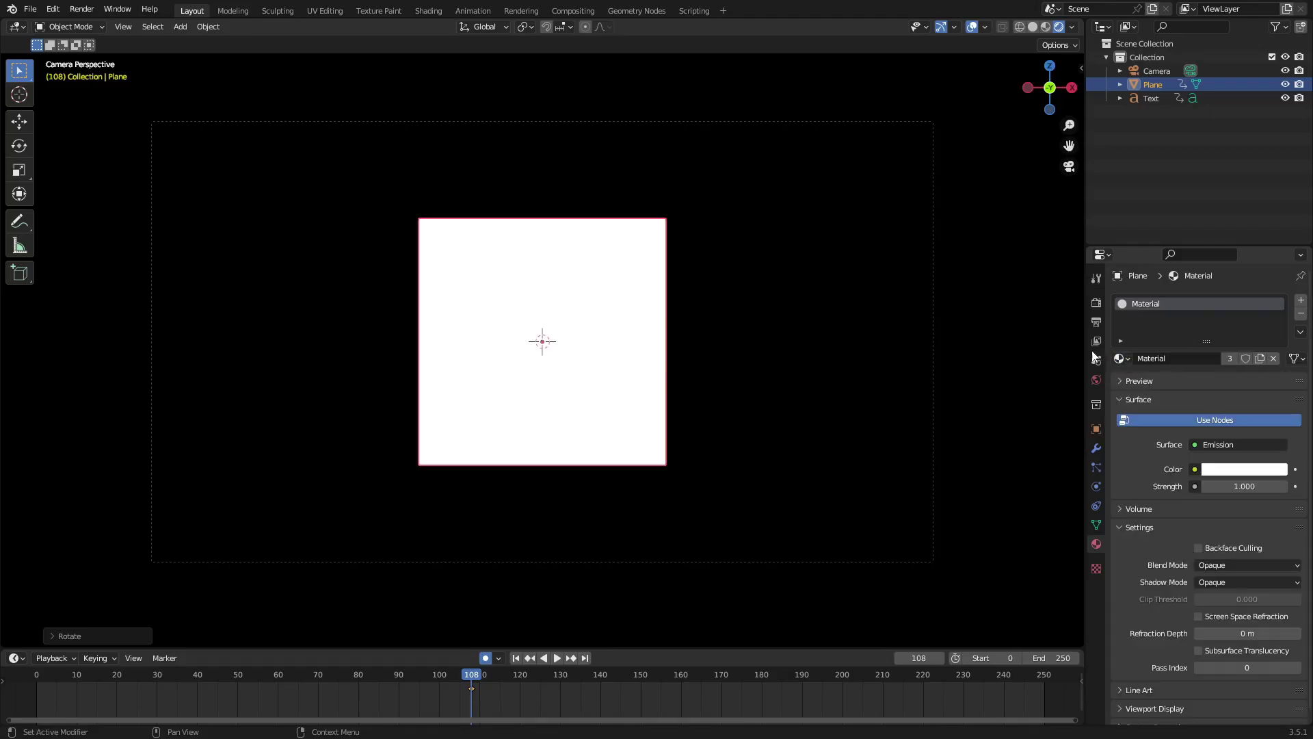
{"action": "key", "text": "s"}
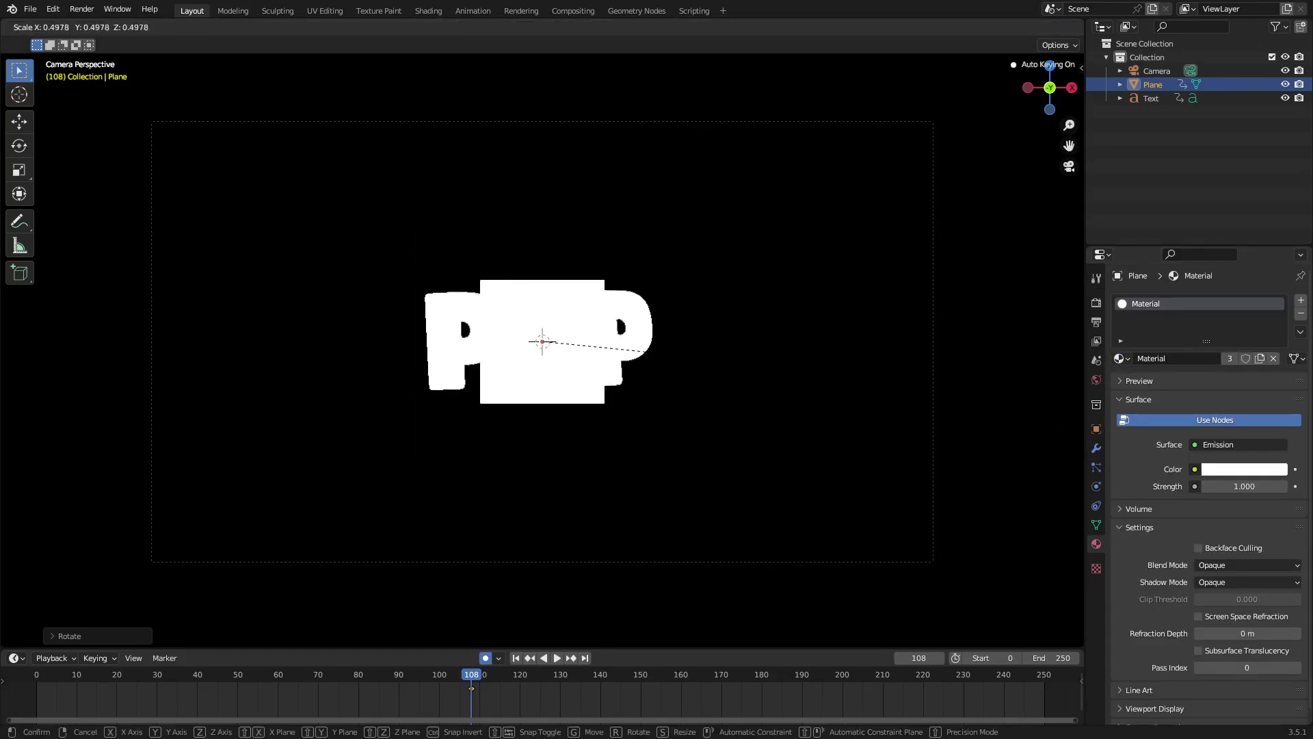
{"action": "left_click", "coordinate": [691, 355]}
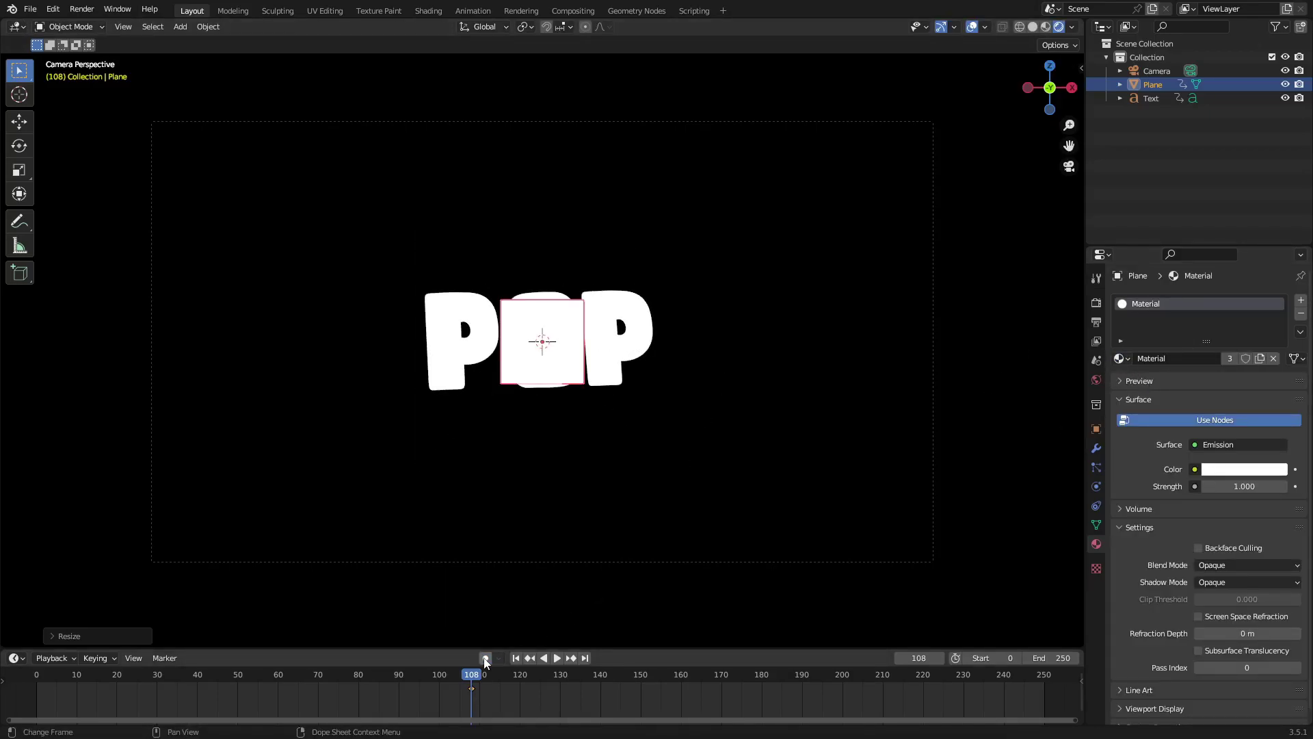
Turn off auto keying, clear the plane's keyframe at frame 108, and move the plane above and left of the POP text
{"action": "middle_click_drag", "start_coordinate": [494, 670], "coordinate": [493, 670]}
{"action": "key", "text": "Delete"}
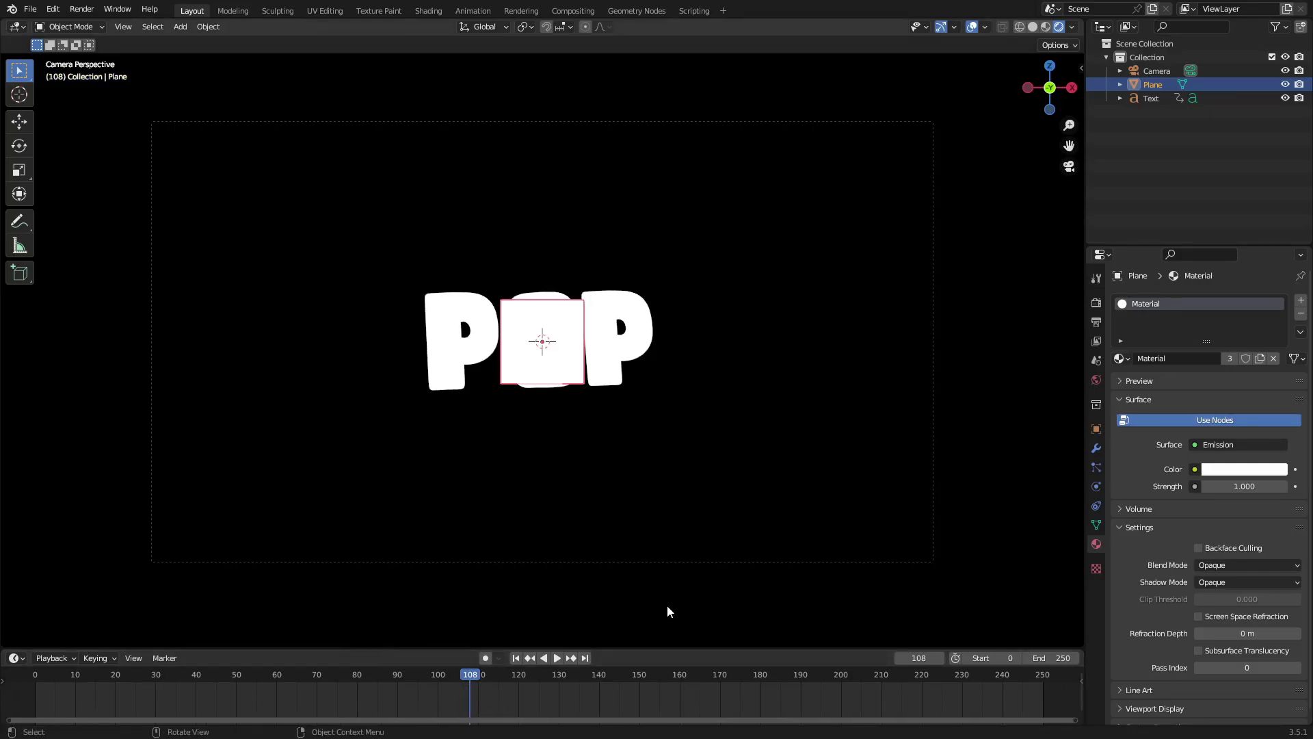
{"action": "key", "text": "g"}
{"action": "left_click", "coordinate": [581, 431]}
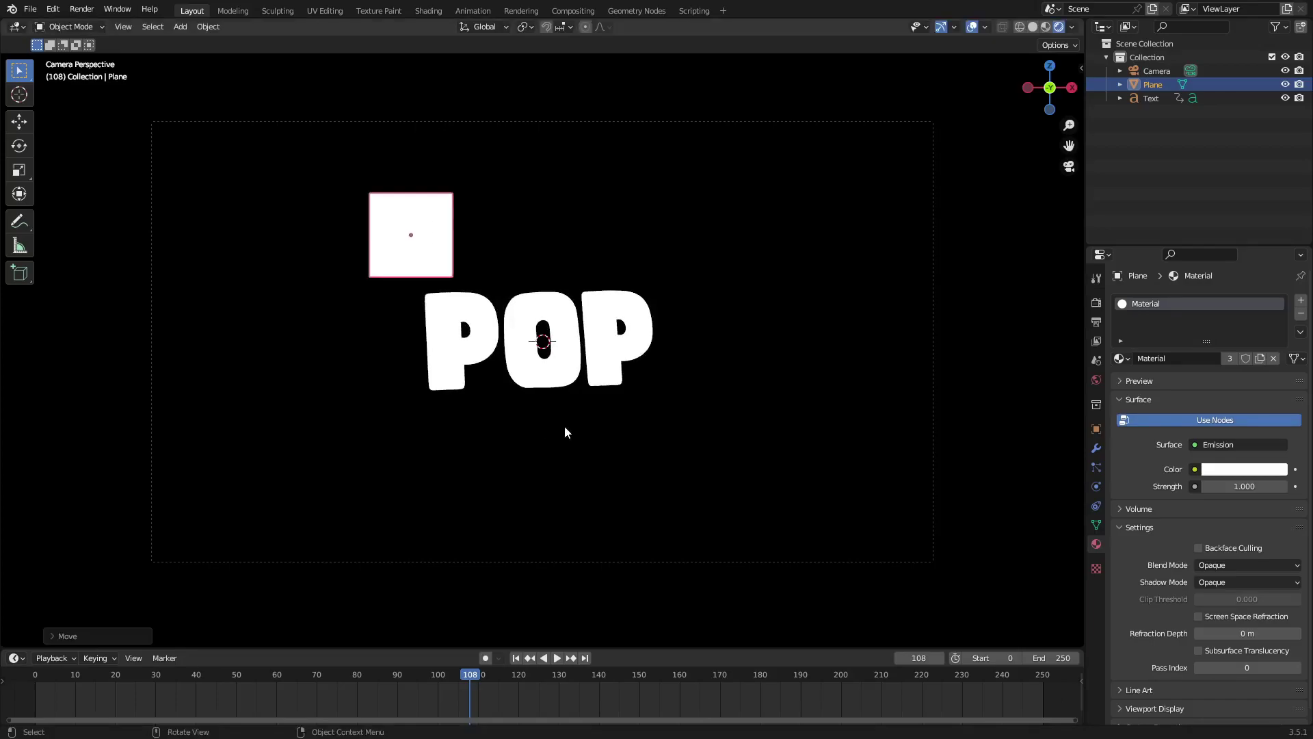
Collapse the plane's two lower vertices to a single point by scaling them to 0, forming a downward-pointing triangle
{"action": "key", "text": "Tab"}
{"action": "scroll", "coordinate": [522, 234], "scroll_direction": "up", "scroll_amount": 4}
{"action": "middle_click_drag", "start_coordinate": [510, 247], "coordinate": [801, 387], "text": "shift"}
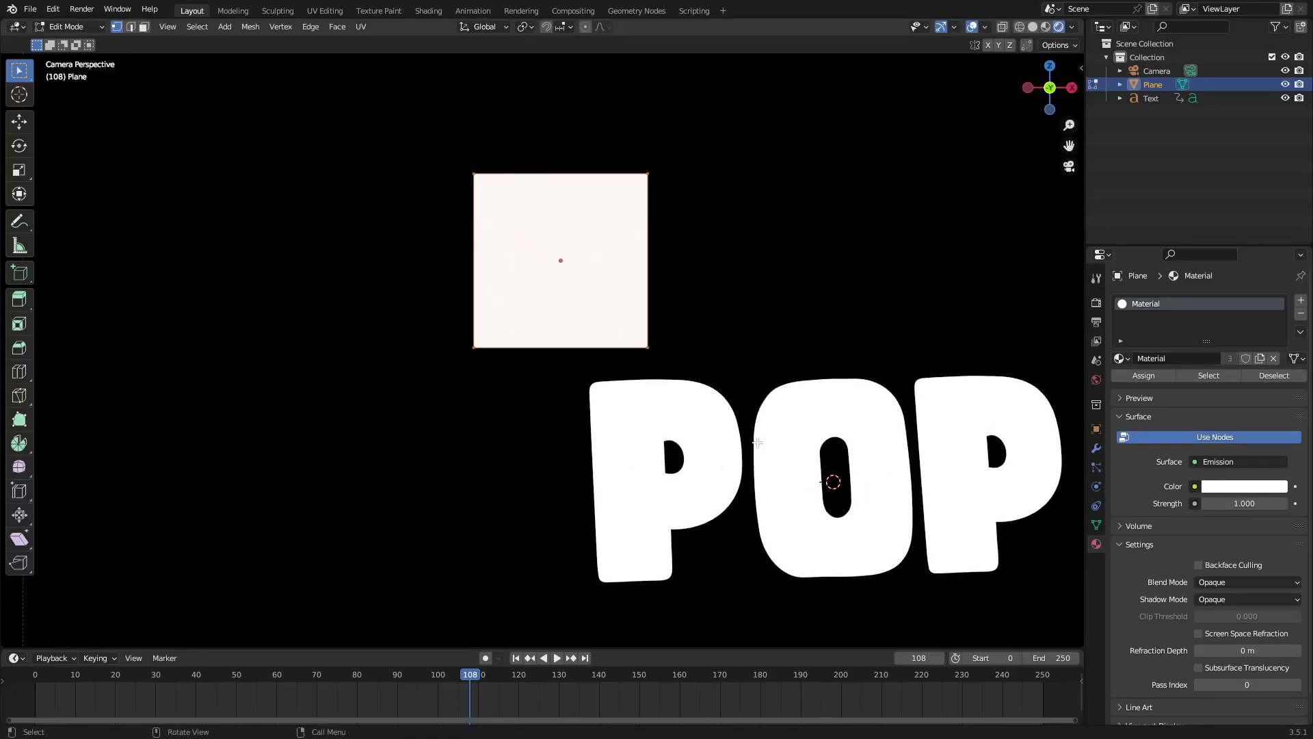
{"action": "left_click", "coordinate": [327, 308]}
{"action": "key", "text": "s"}
{"action": "key", "text": "0"}
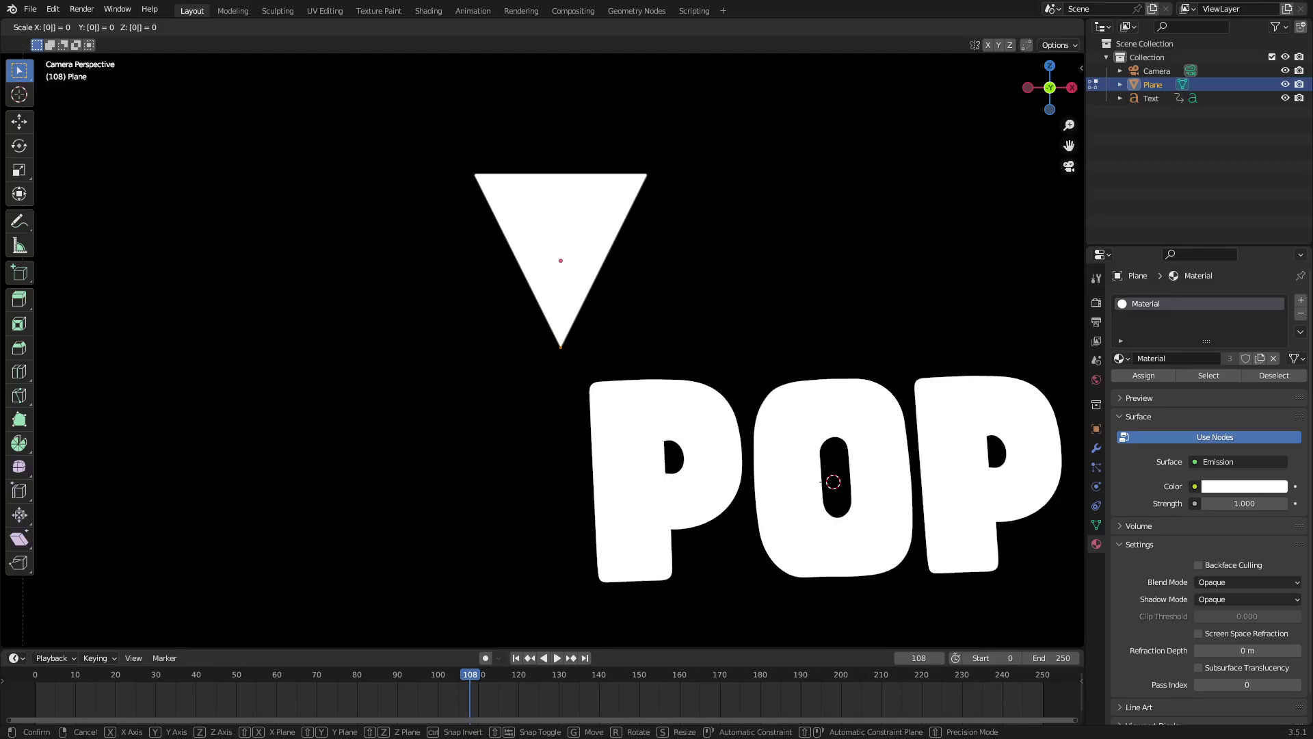
{"action": "key", "text": "Return"}
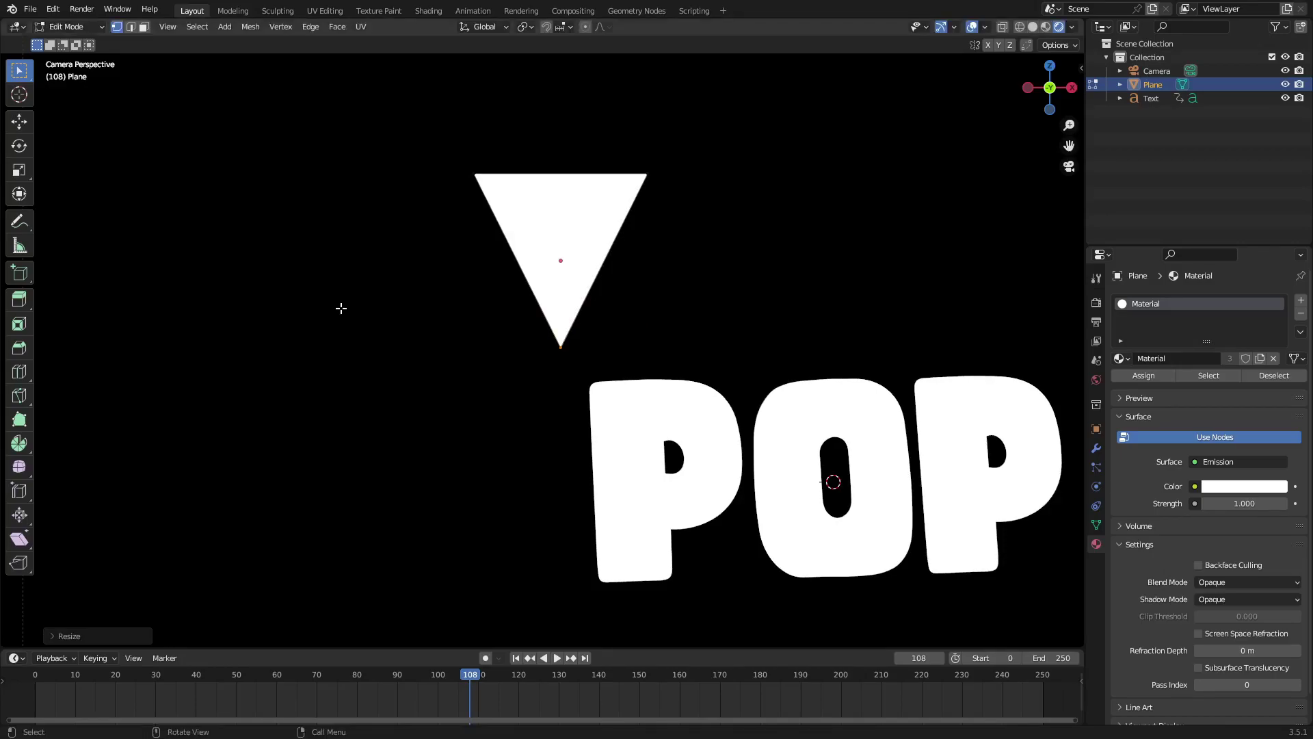
Delete one of the two overlapping vertices at the triangle's lower tip
{"action": "scroll", "coordinate": [600, 309], "scroll_direction": "up", "scroll_amount": 5}
{"action": "left_click", "coordinate": [593, 354]}
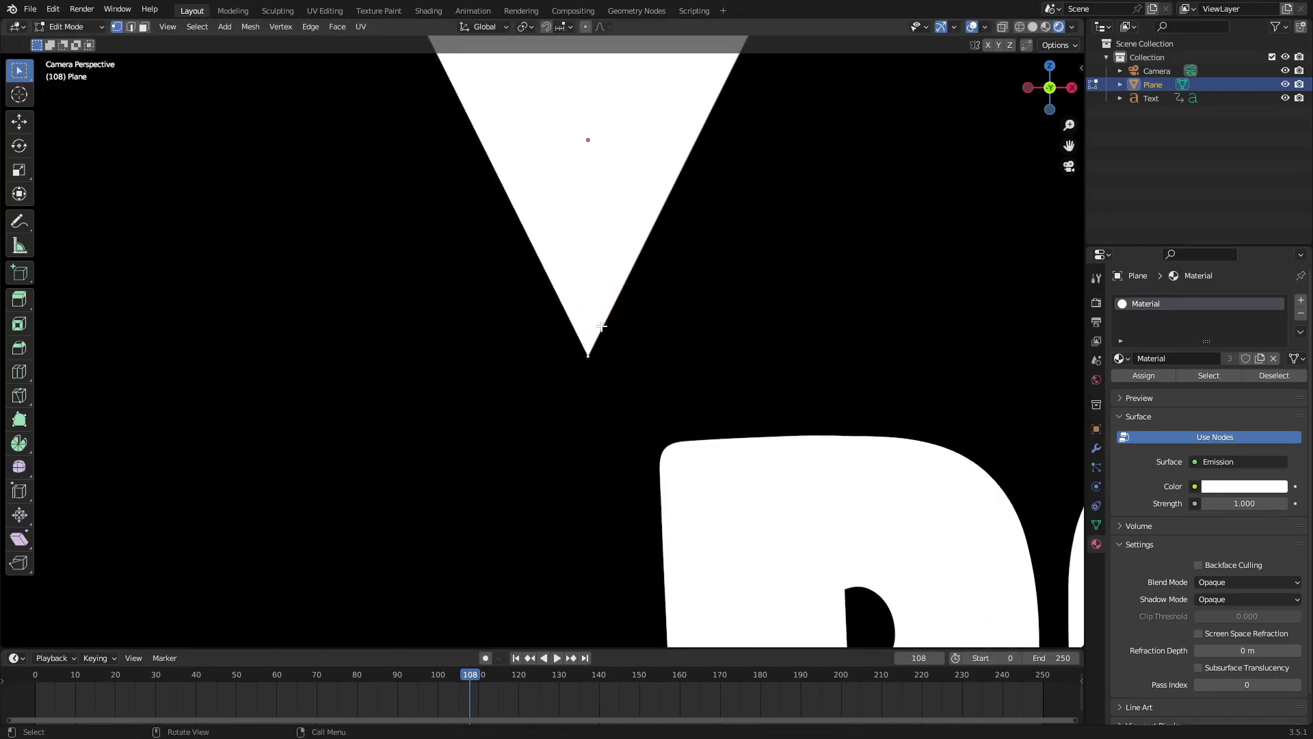
{"action": "key", "text": "g"}
{"action": "right_click", "coordinate": [607, 274]}
{"action": "key", "text": "g"}
{"action": "right_click", "coordinate": [637, 305]}
{"action": "key", "text": "x"}
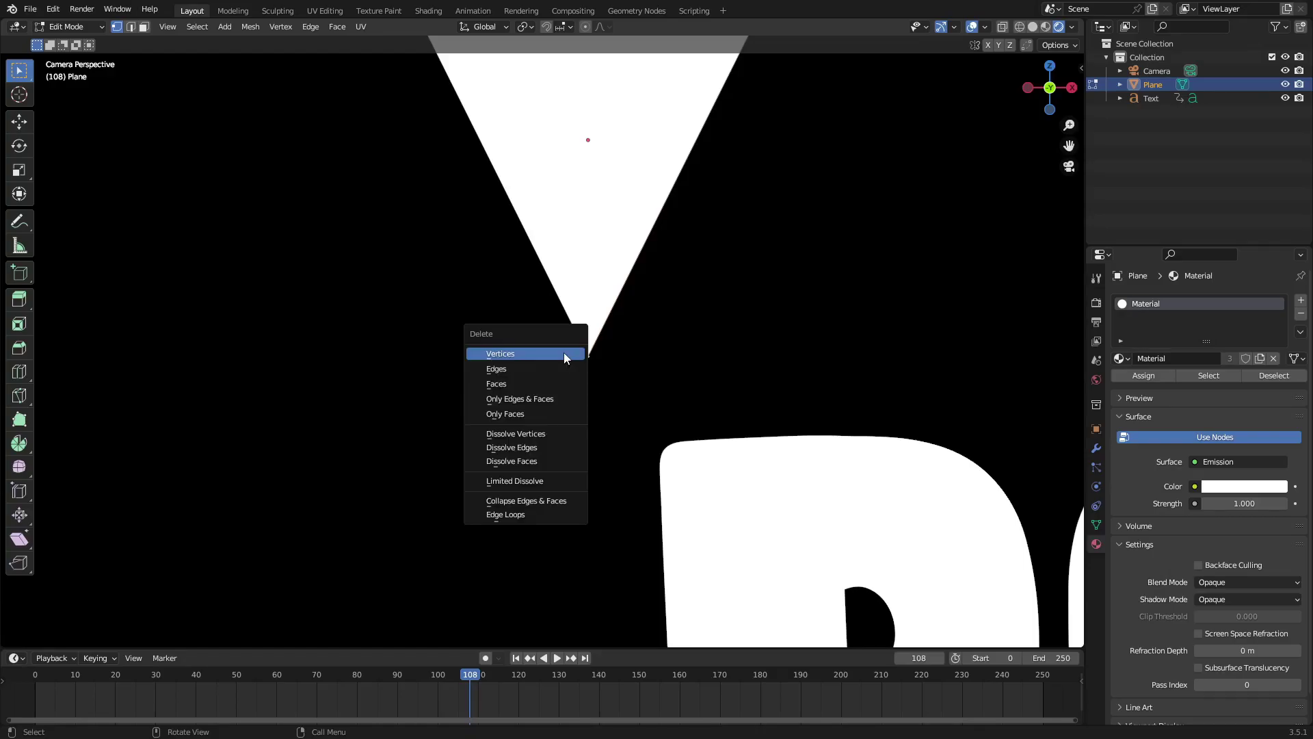
{"action": "left_click", "coordinate": [564, 351]}
{"action": "middle_click_drag", "start_coordinate": [564, 351], "coordinate": [615, 269]}
{"action": "key", "text": "KP_0"}
{"action": "scroll", "coordinate": [670, 355], "scroll_direction": "down", "scroll_amount": 2}
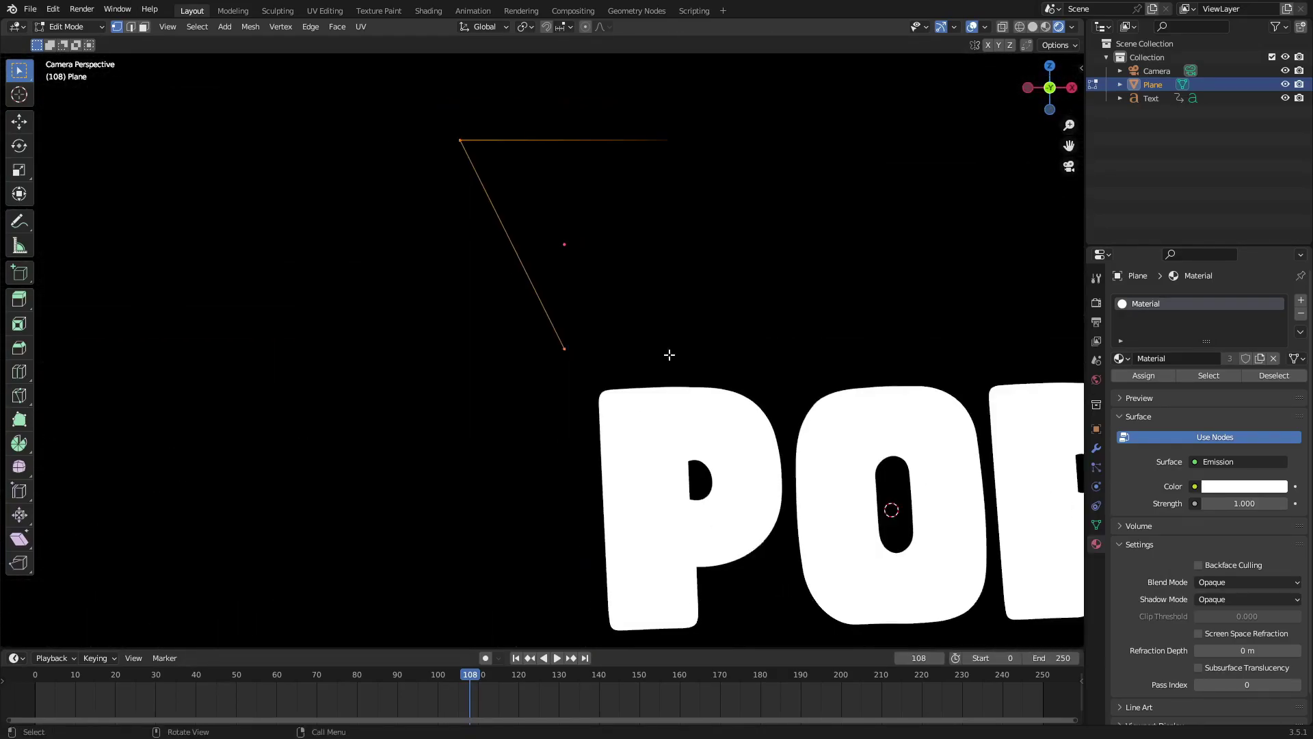
Select the three remaining vertices of the triangle and fill them with a new face
{"action": "middle_click_drag", "start_coordinate": [670, 355], "coordinate": [733, 474], "text": "shift"}
{"action": "key", "text": "a"}
{"action": "scroll", "coordinate": [738, 316], "scroll_direction": "up", "scroll_amount": 2}
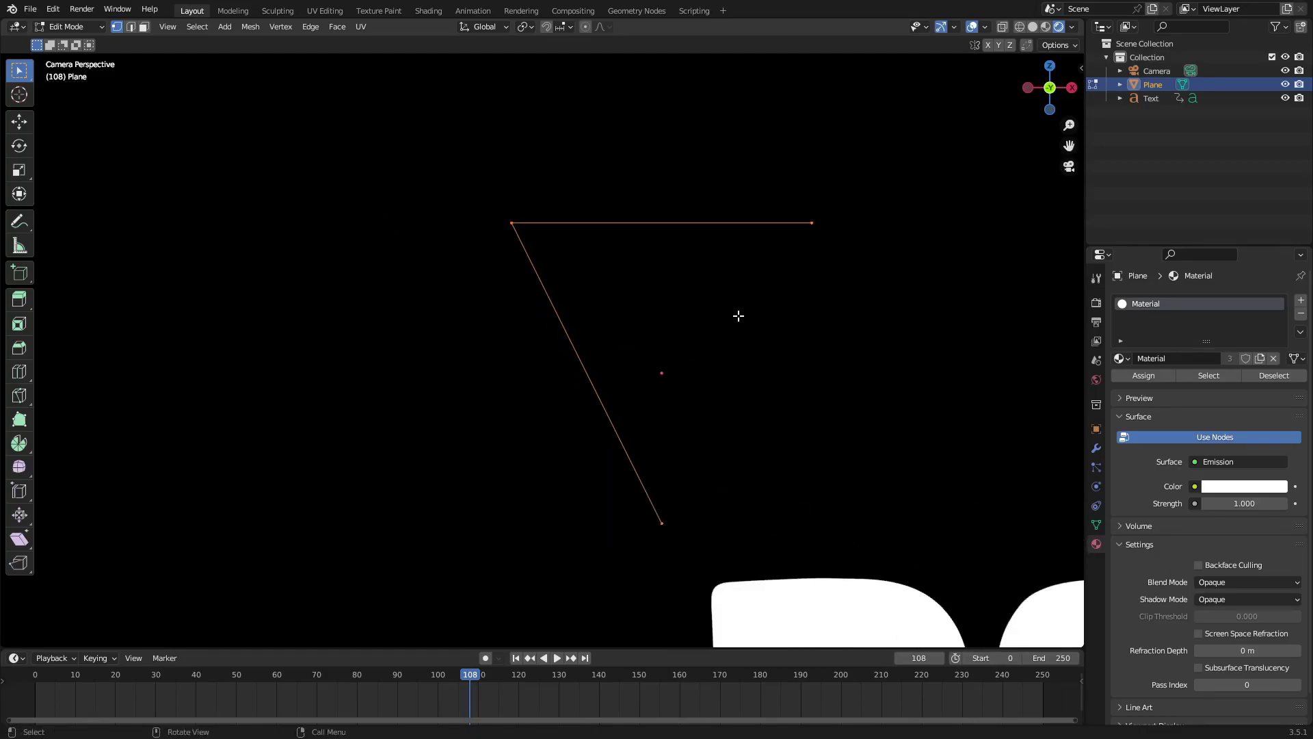
{"action": "middle_click_drag", "start_coordinate": [738, 315], "coordinate": [602, 369]}
{"action": "scroll", "coordinate": [535, 290], "scroll_direction": "up", "scroll_amount": 4}
{"action": "scroll", "coordinate": [607, 369], "scroll_direction": "up", "scroll_amount": 4}
{"action": "middle_click_drag", "start_coordinate": [657, 234], "coordinate": [740, 222]}
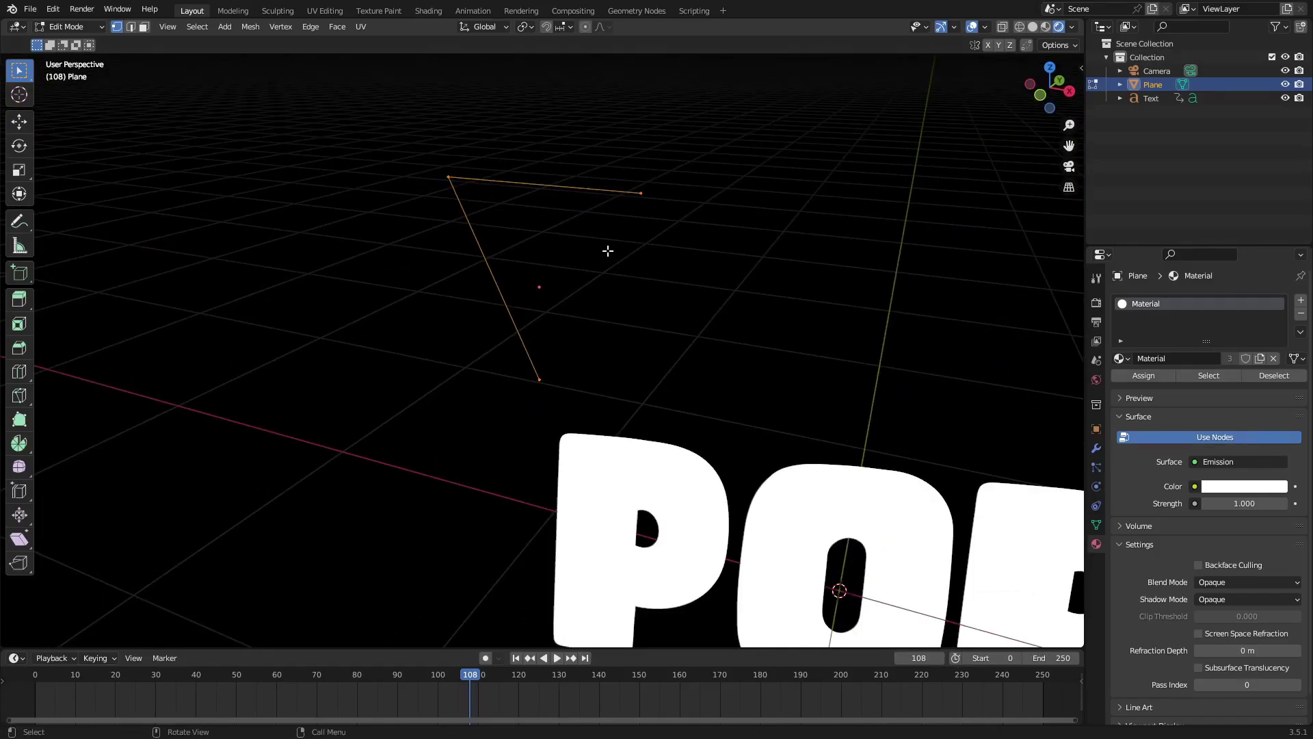
{"action": "key", "text": "x"}
{"action": "left_click", "coordinate": [570, 327]}
{"action": "left_click_drag", "start_coordinate": [712, 359], "coordinate": [440, 171]}
{"action": "left_click_drag", "start_coordinate": [314, 121], "coordinate": [765, 546]}
{"action": "middle_click_drag", "start_coordinate": [657, 322], "coordinate": [594, 329]}
{"action": "key", "text": "f"}
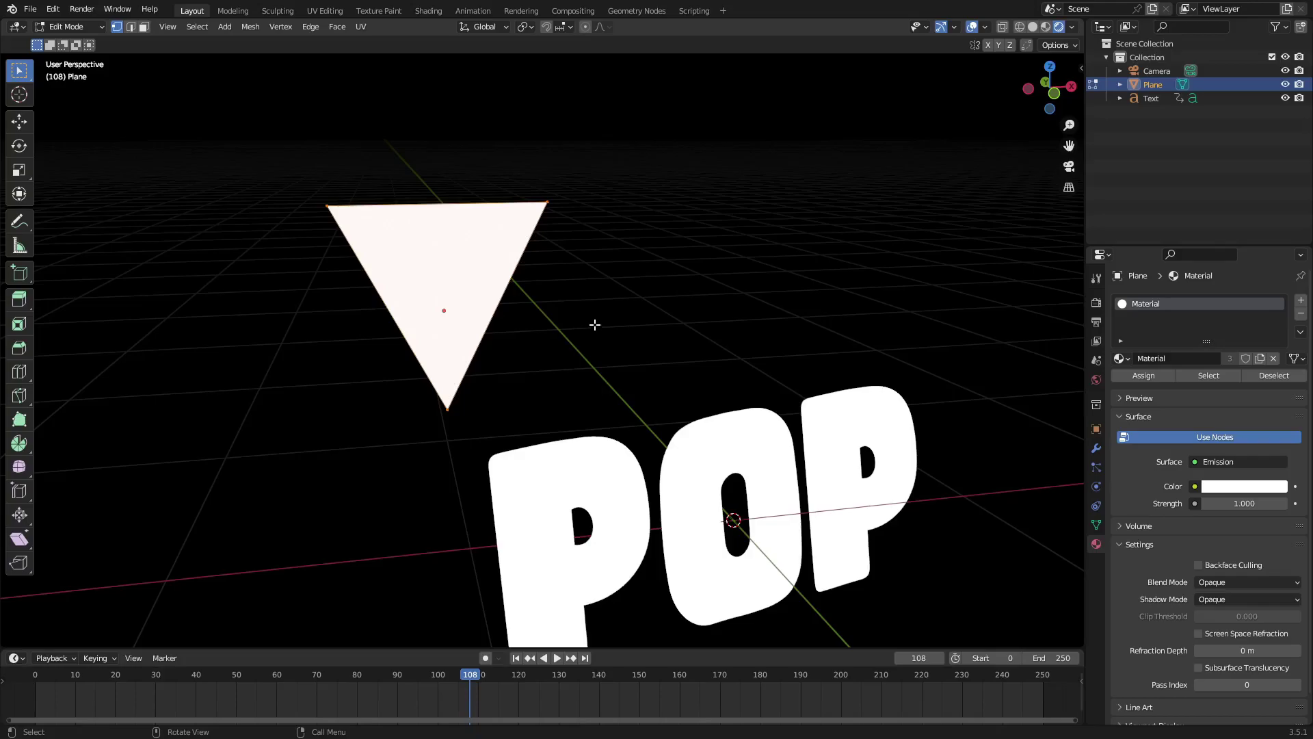
Try raising the triangle's lower tip vertex in the mesh, and undo the move
{"action": "left_click", "coordinate": [458, 405]}
{"action": "key", "text": "g"}
{"action": "left_click", "coordinate": [482, 299]}
{"action": "key", "text": "Tab"}
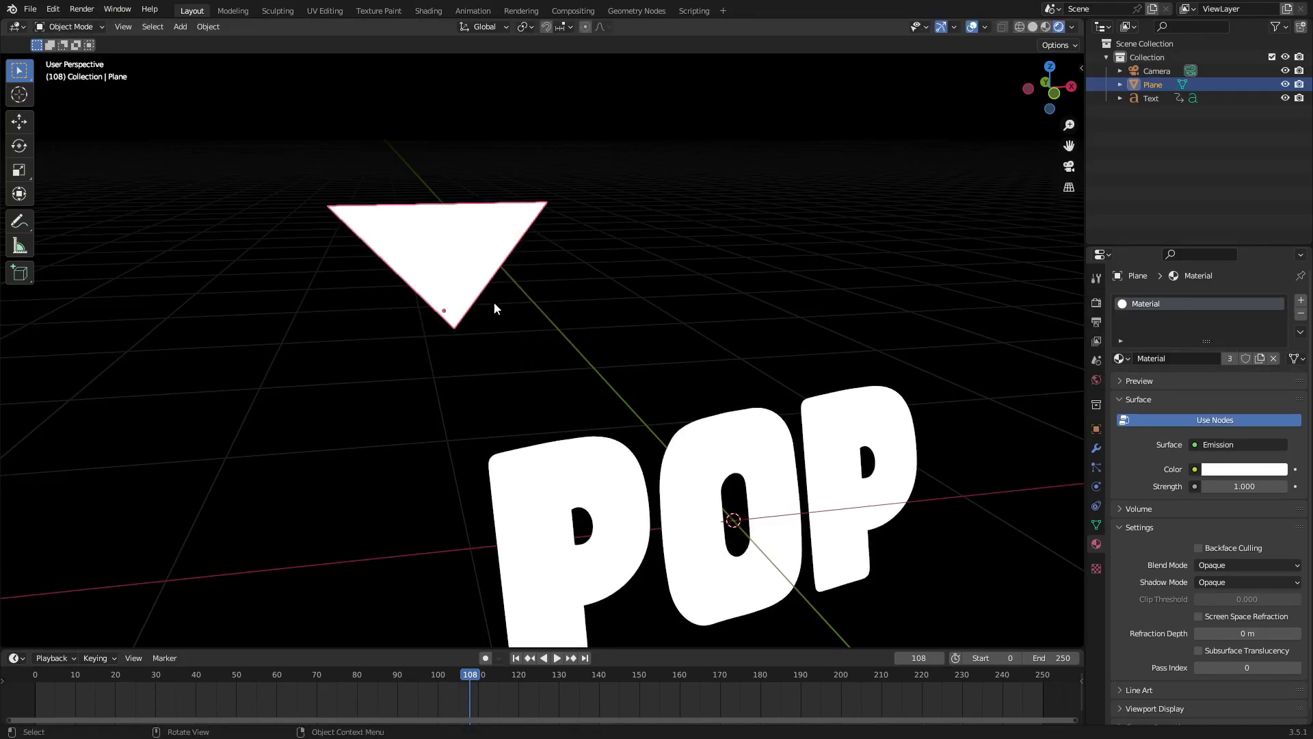
{"action": "key", "text": "Tab"}
{"action": "key", "text": "Tab"}
{"action": "key", "text": "Tab"}
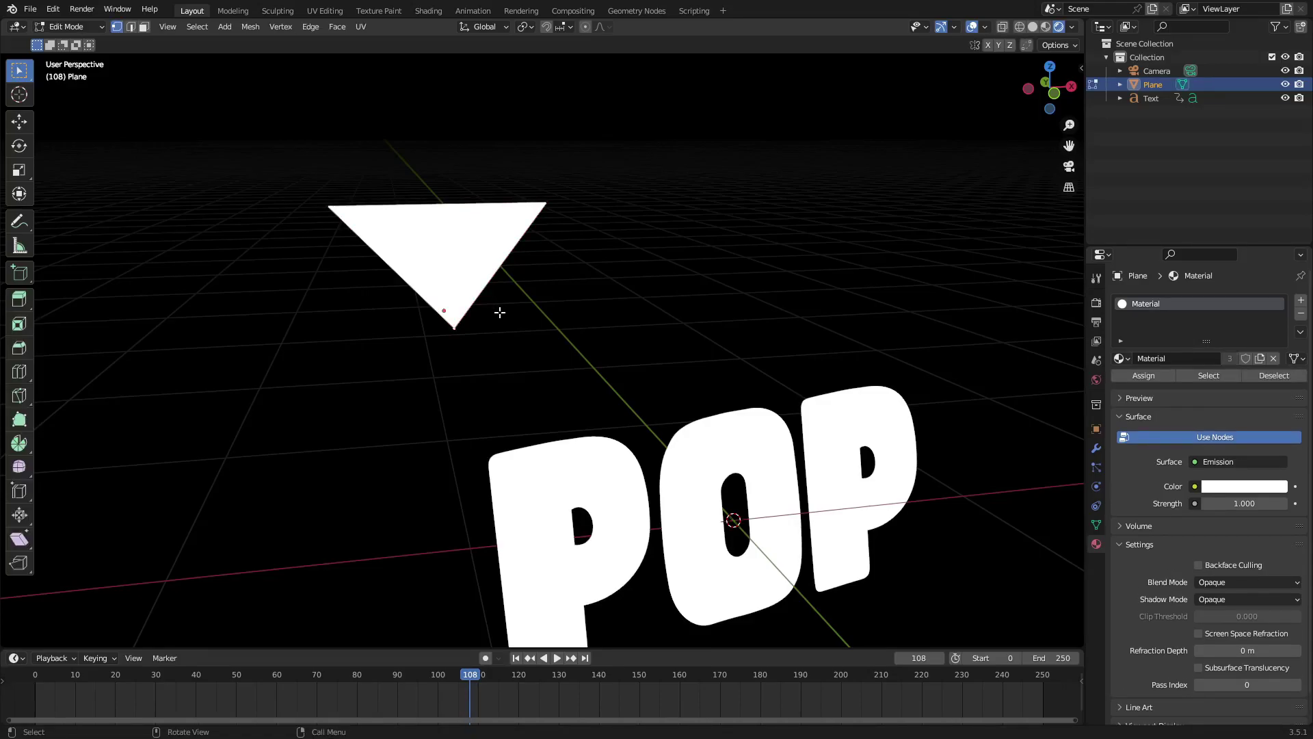
{"action": "key", "text": "KP_0"}
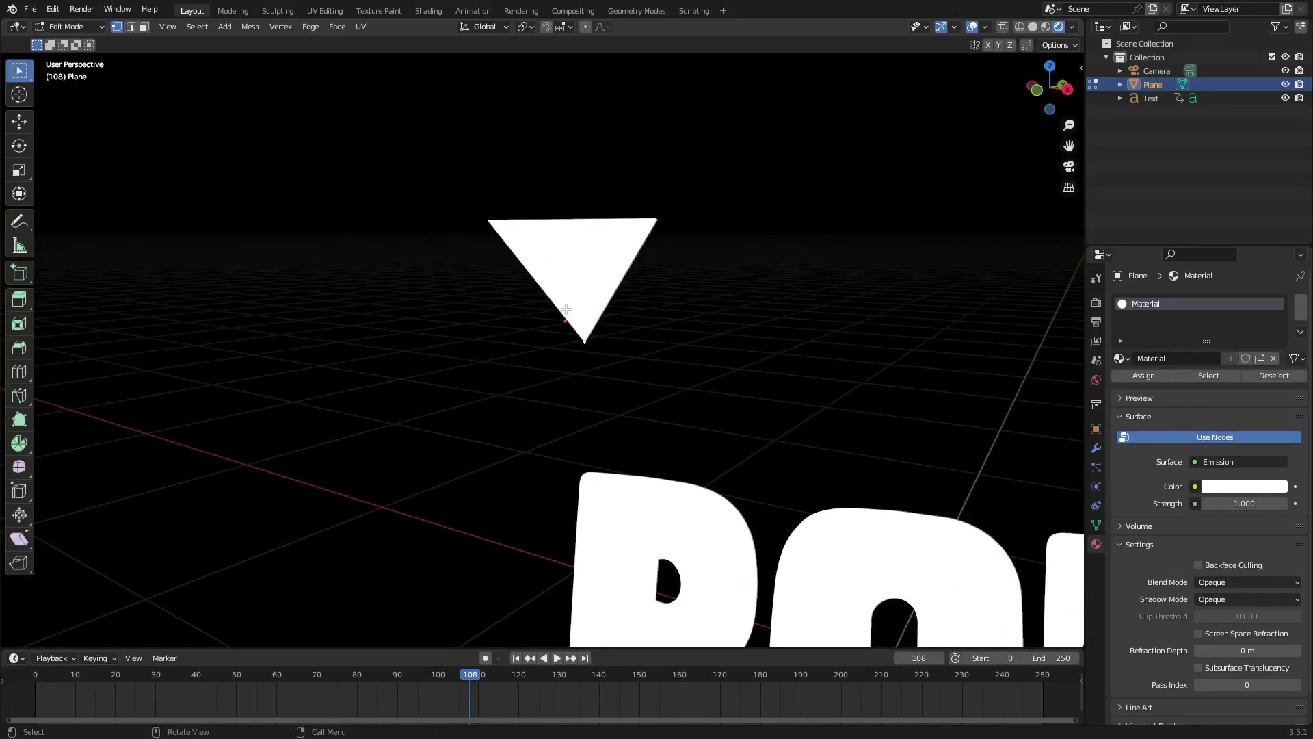
{"action": "key", "text": "ctrl+z"}
{"action": "key", "text": "Tab"}
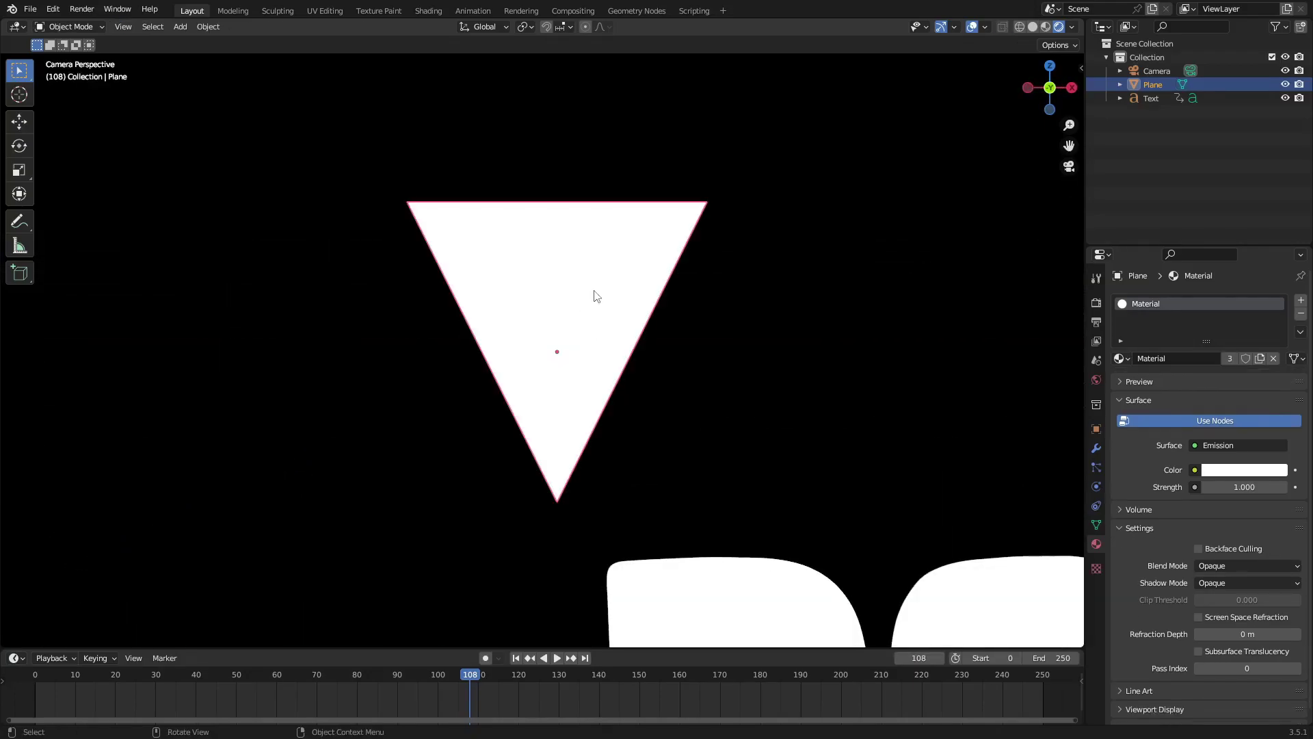
{"action": "key", "text": "Tab"}
{"action": "key", "text": "Tab"}
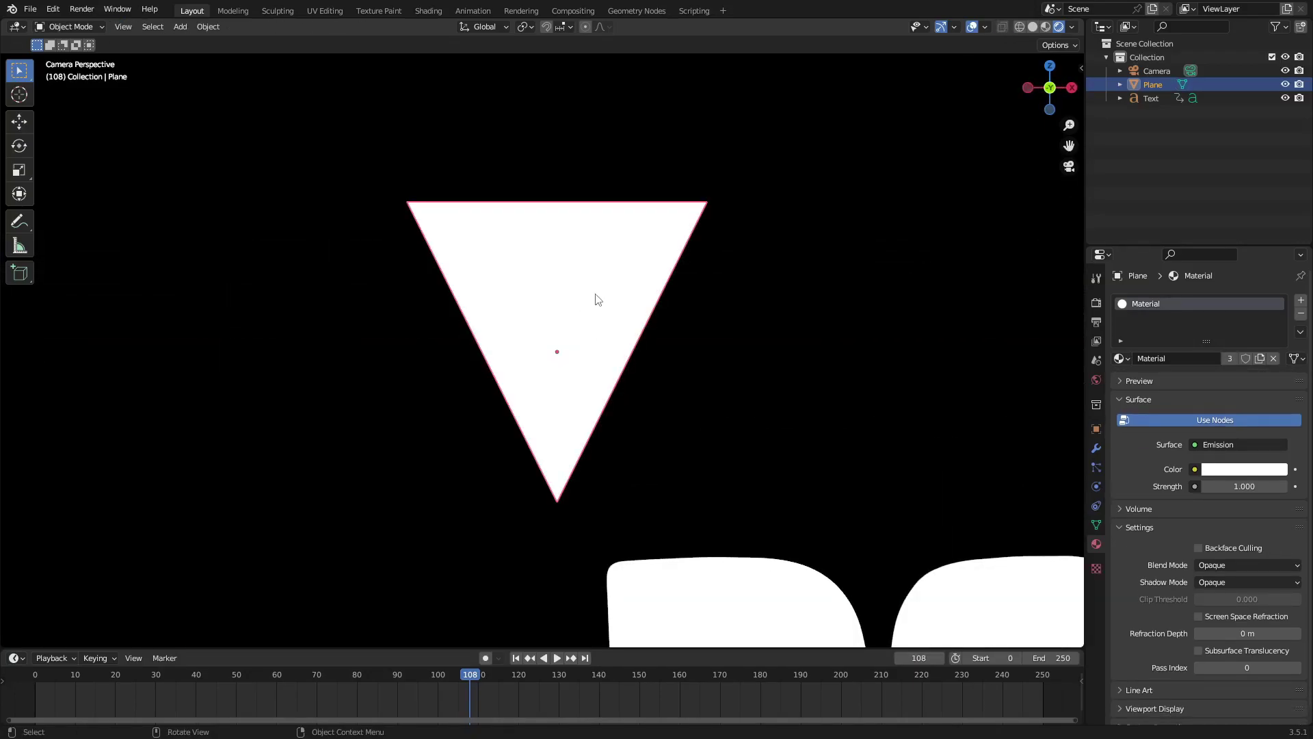
{"action": "key", "text": "Tab"}
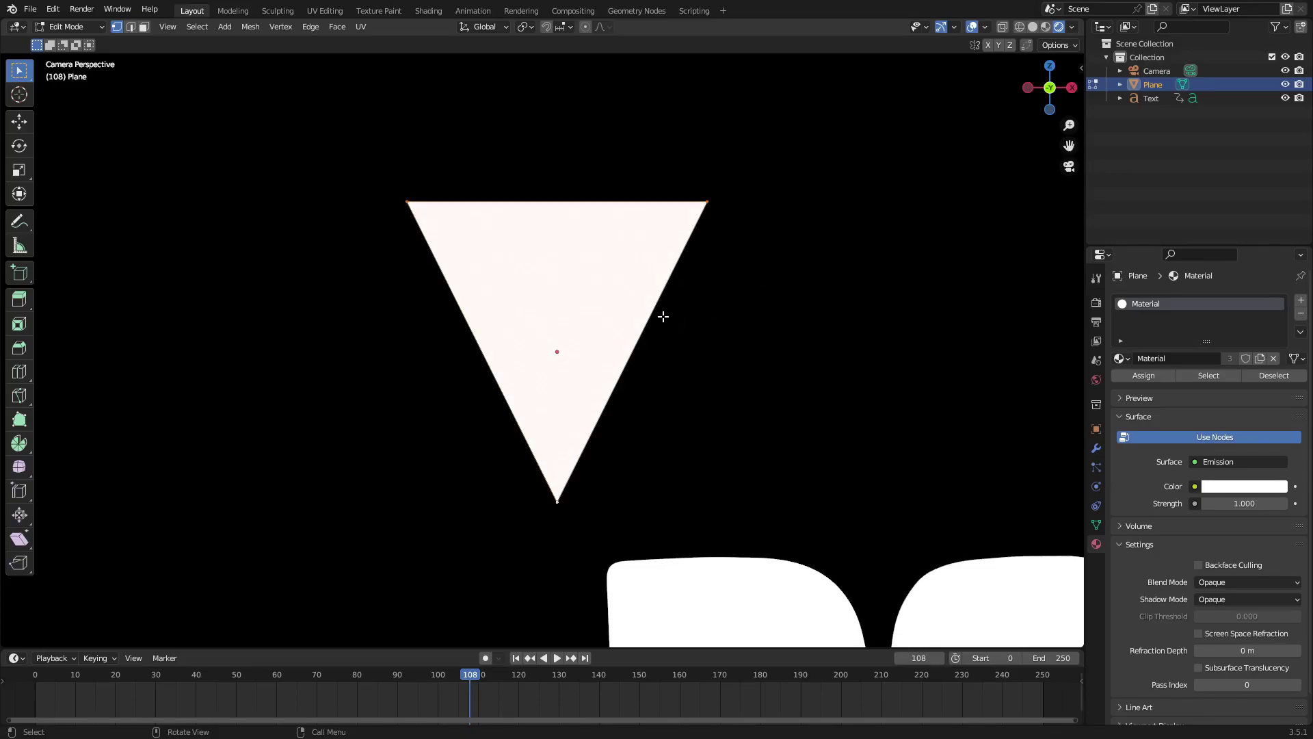
Move the whole triangle mesh up along Z until its lower tip sits exactly on the object's origin
{"action": "left_click_drag", "start_coordinate": [843, 546], "coordinate": [369, 171]}
{"action": "key", "text": "g"}
{"action": "key", "text": "z"}
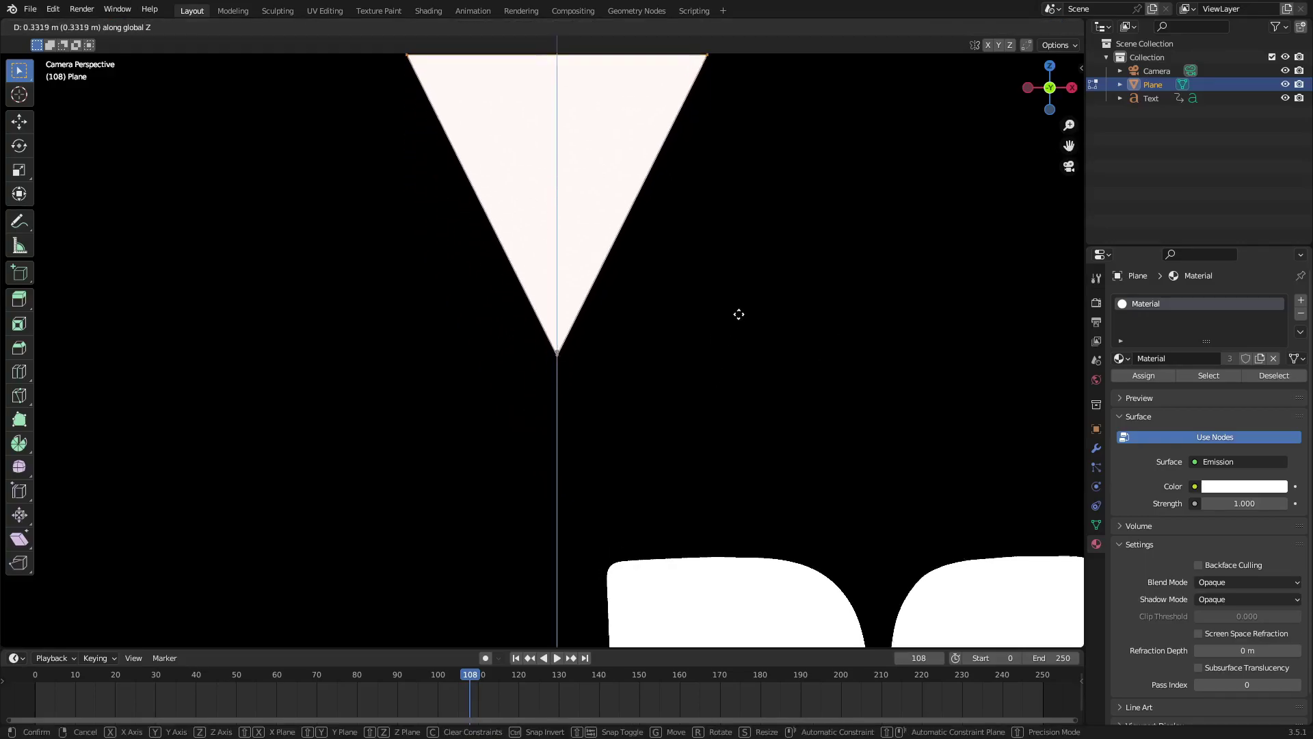
{"action": "left_click", "coordinate": [742, 309]}
{"action": "middle_click_drag", "start_coordinate": [581, 366], "coordinate": [599, 392]}
{"action": "key", "text": "KP_0"}
{"action": "middle_click_drag", "start_coordinate": [798, 413], "coordinate": [485, 432], "text": "shift"}
{"action": "middle_click_drag", "start_coordinate": [407, 494], "coordinate": [523, 382], "text": "shift"}
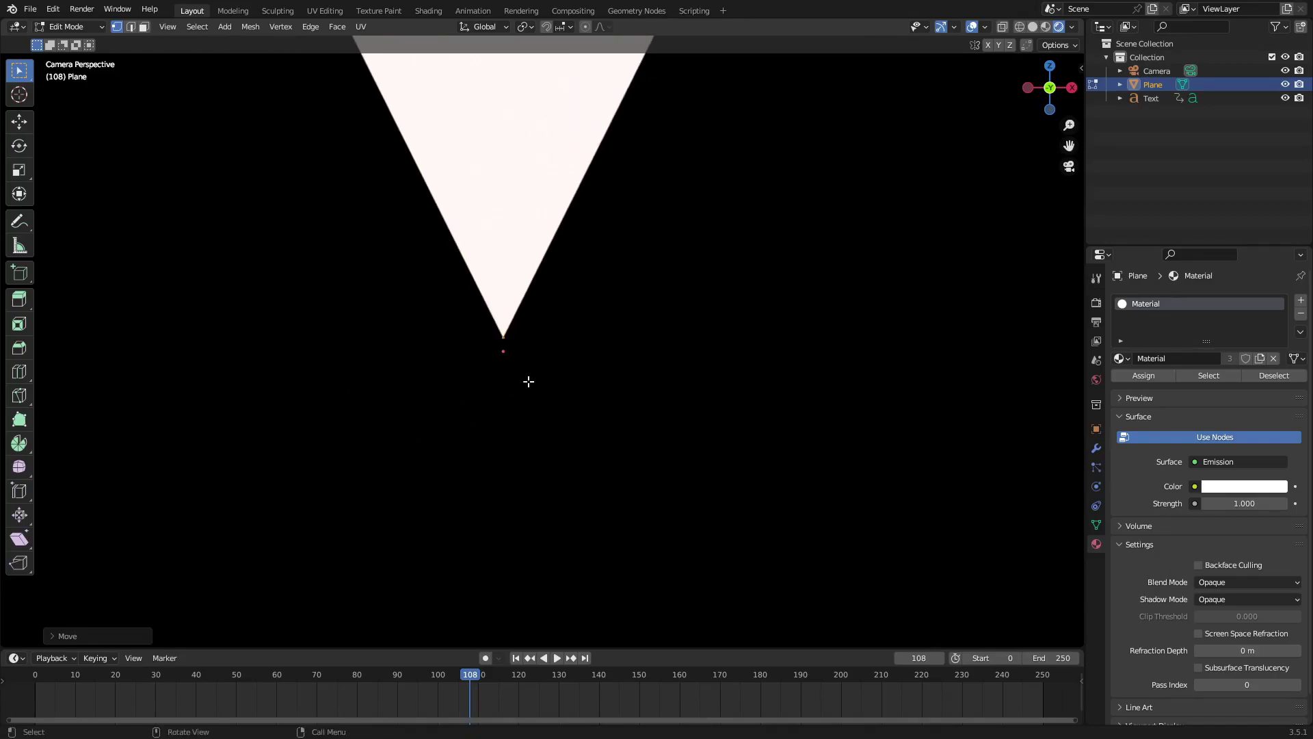
{"action": "key", "text": "g"}
{"action": "key", "text": "z"}
{"action": "left_click", "coordinate": [661, 377]}
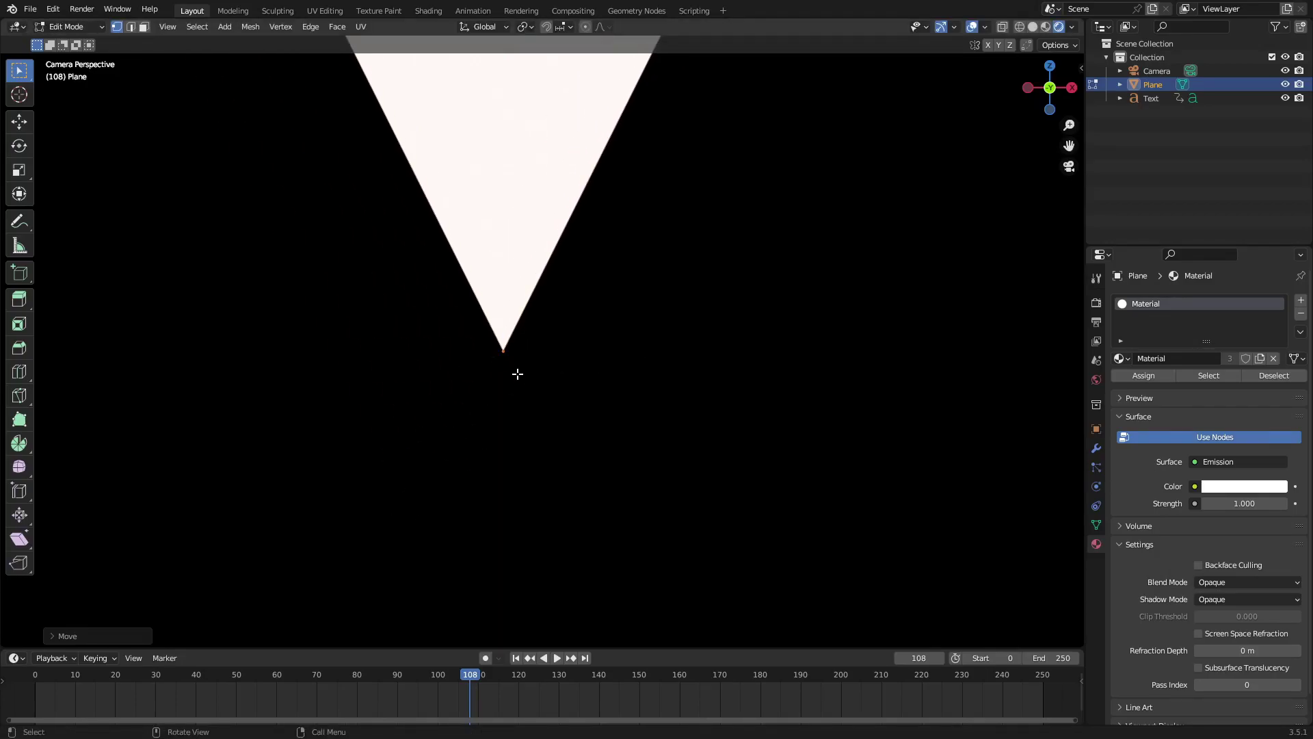
Raise the triangle's top edge along Z and scale it to about 0.6, shaping a long narrow spike
{"action": "scroll", "coordinate": [516, 362], "scroll_direction": "down", "scroll_amount": 3}
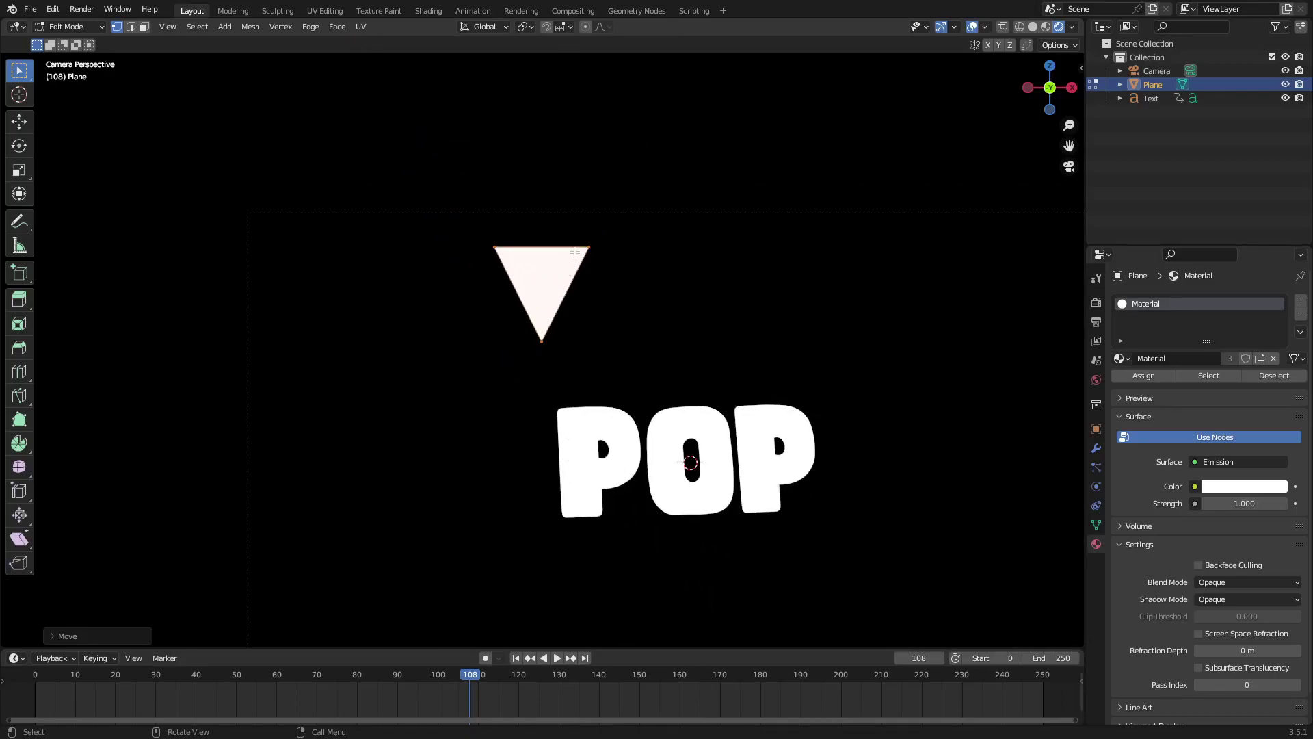
{"action": "middle_click_drag", "start_coordinate": [648, 273], "coordinate": [641, 320], "text": "shift"}
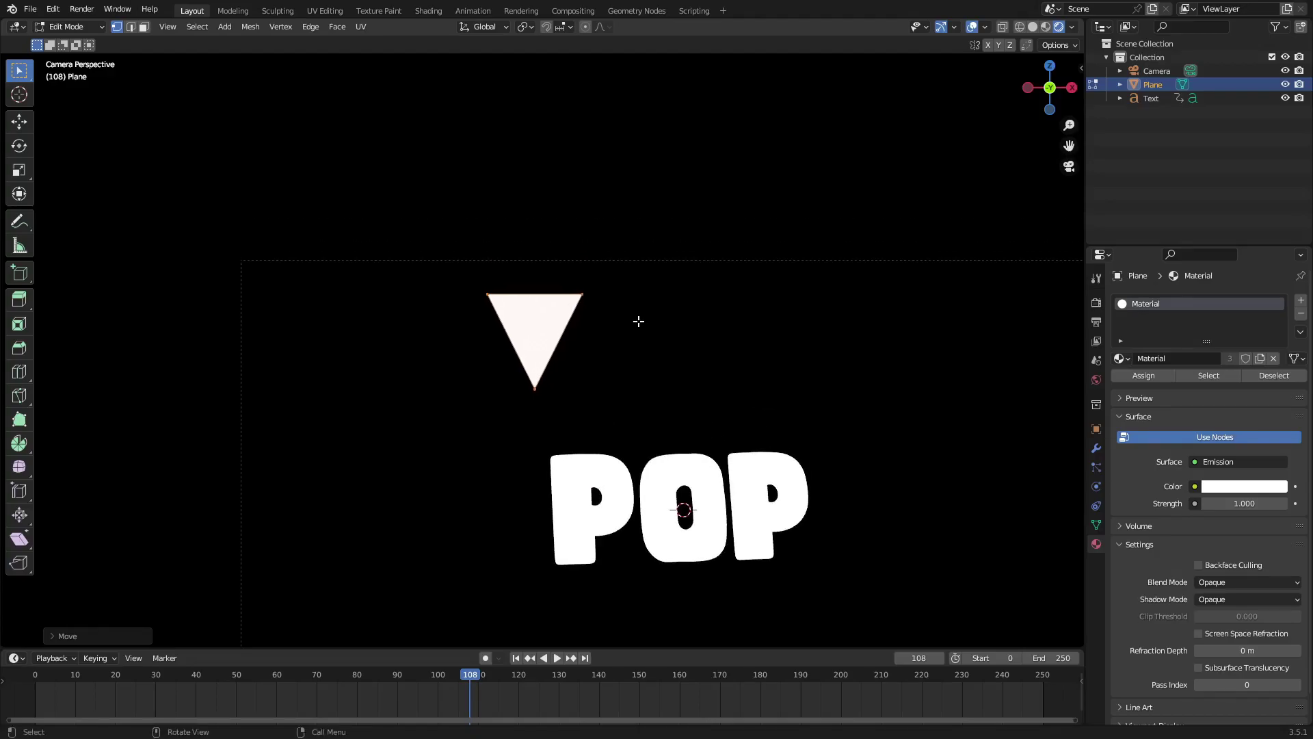
{"action": "left_click_drag", "start_coordinate": [642, 326], "coordinate": [400, 219]}
{"action": "key", "text": "g"}
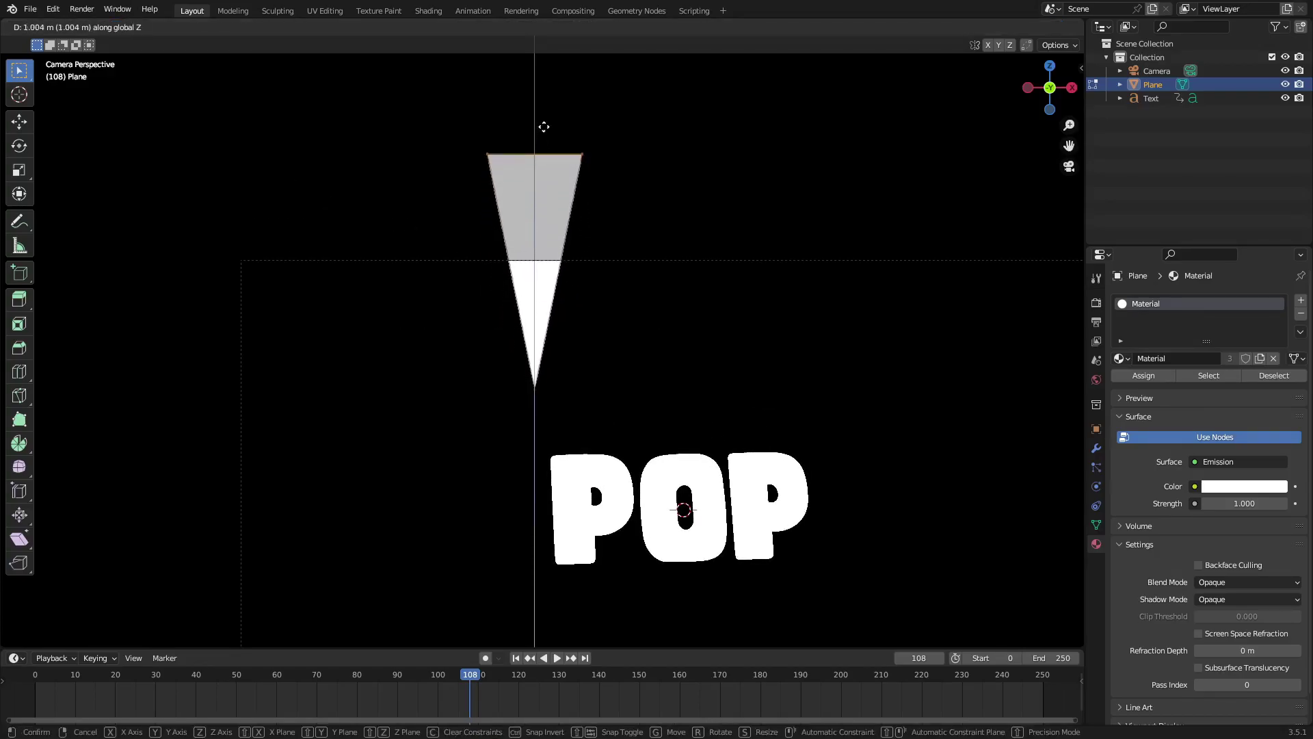
{"action": "left_click", "coordinate": [540, 156]}
{"action": "key", "text": "s"}
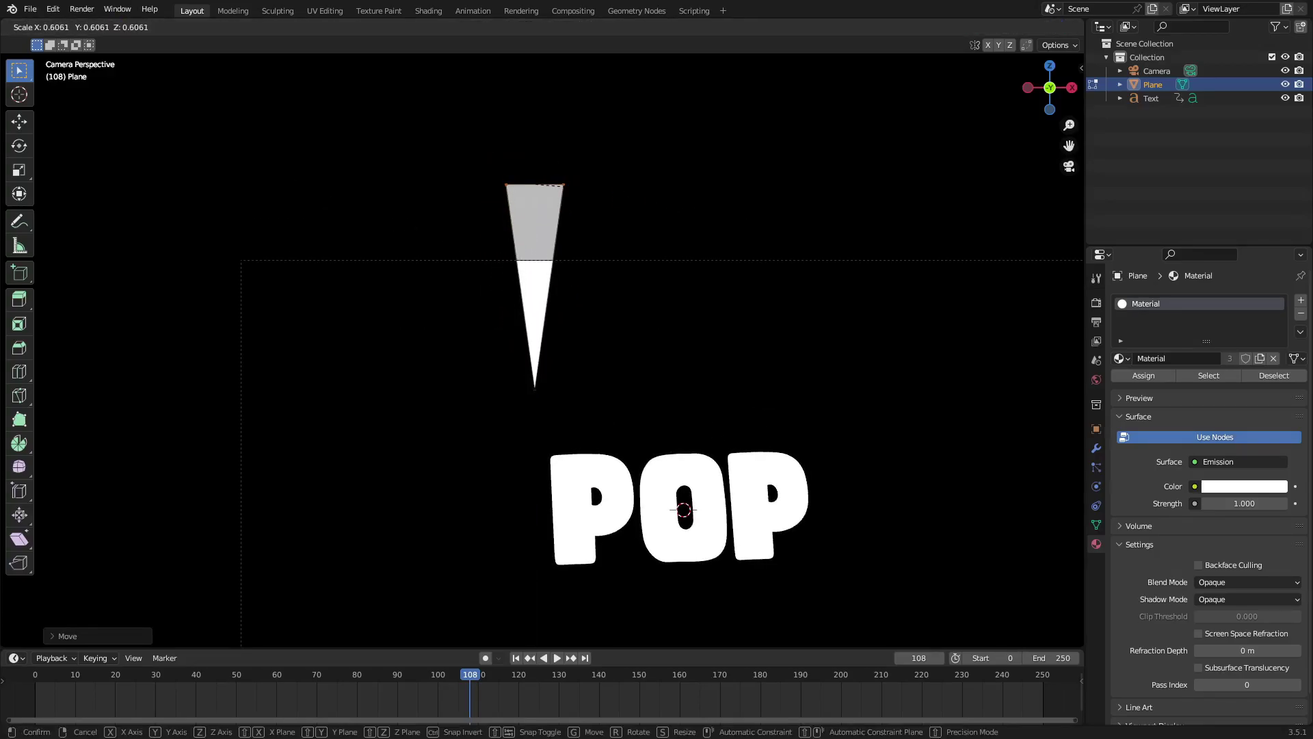
{"action": "left_click", "coordinate": [661, 199]}
{"action": "key", "text": "Tab"}
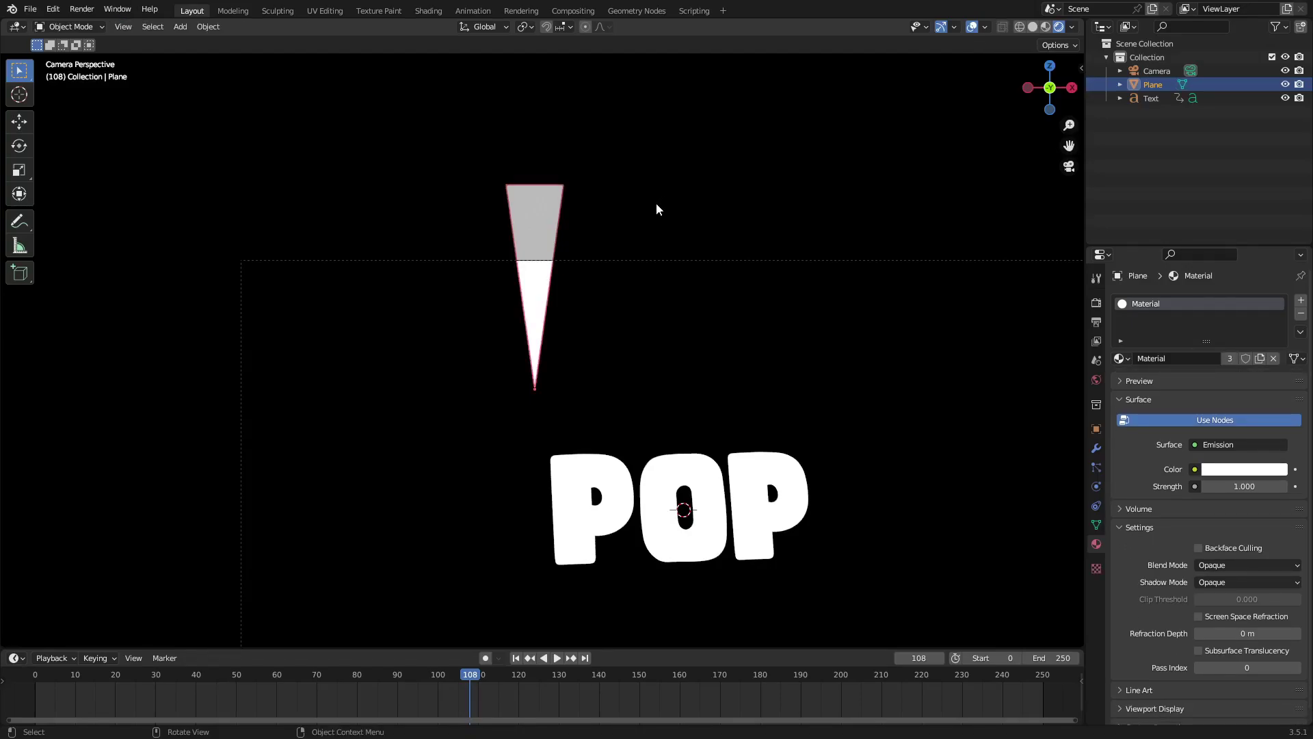
Go to frame 6 and rotate the spike about 42° so its tip points toward the POP text
{"action": "key", "text": "space"}
{"action": "left_click_drag", "start_coordinate": [450, 671], "coordinate": [59, 680]}
{"action": "key", "text": "space"}
{"action": "key", "text": "r"}
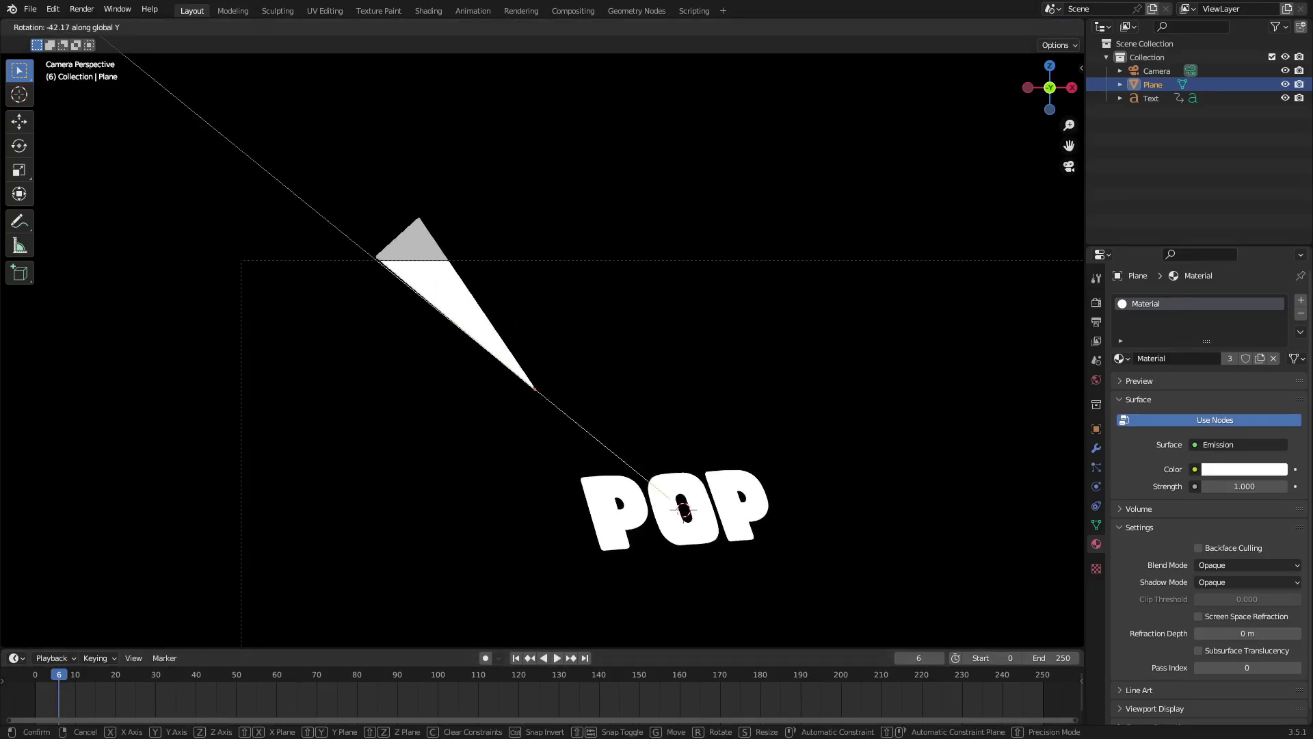
{"action": "left_click", "coordinate": [675, 211]}
{"action": "key", "text": "r"}
{"action": "key", "text": "r"}
{"action": "left_click", "coordinate": [676, 194]}
Place the spike just off the upper-left corner of the text, scale it to about 0.17, and fine-tune its angle
{"action": "key", "text": "g"}
{"action": "left_click", "coordinate": [728, 387]}
{"action": "key", "text": "s"}
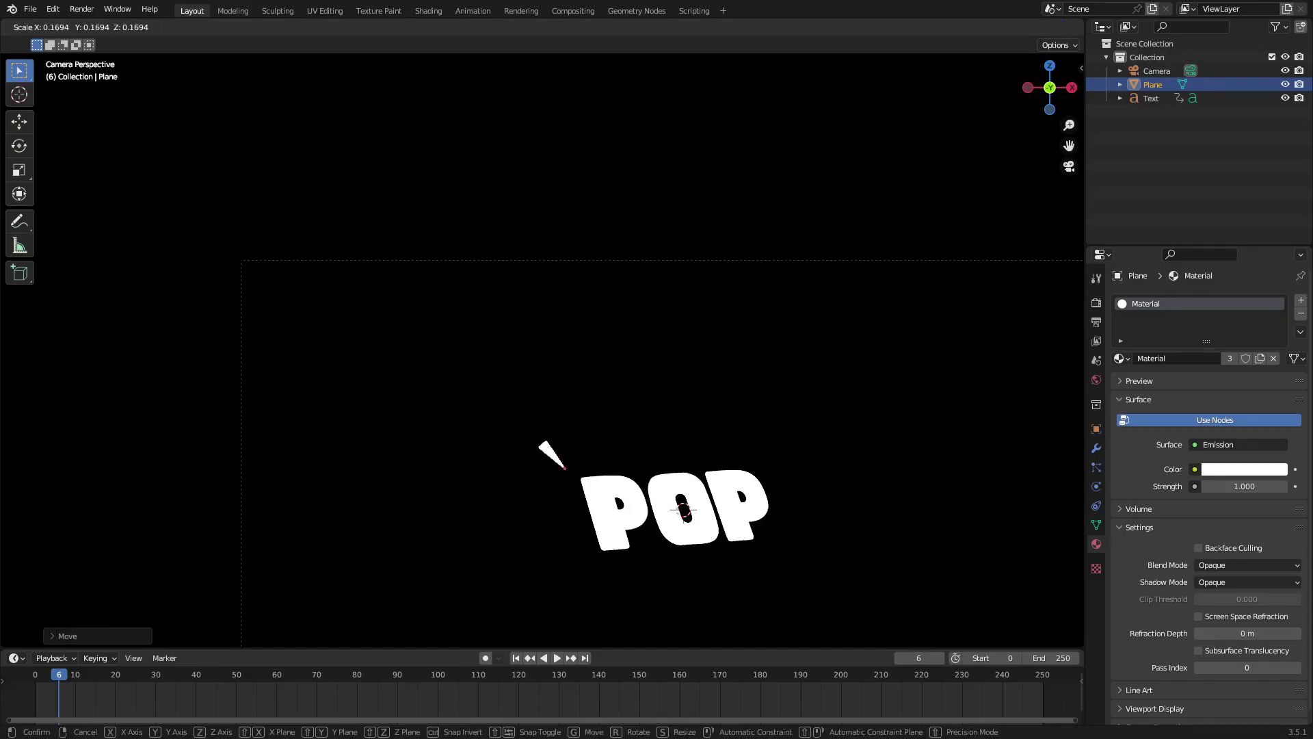
{"action": "left_click", "coordinate": [749, 418]}
{"action": "key", "text": "r"}
{"action": "left_click", "coordinate": [716, 408]}
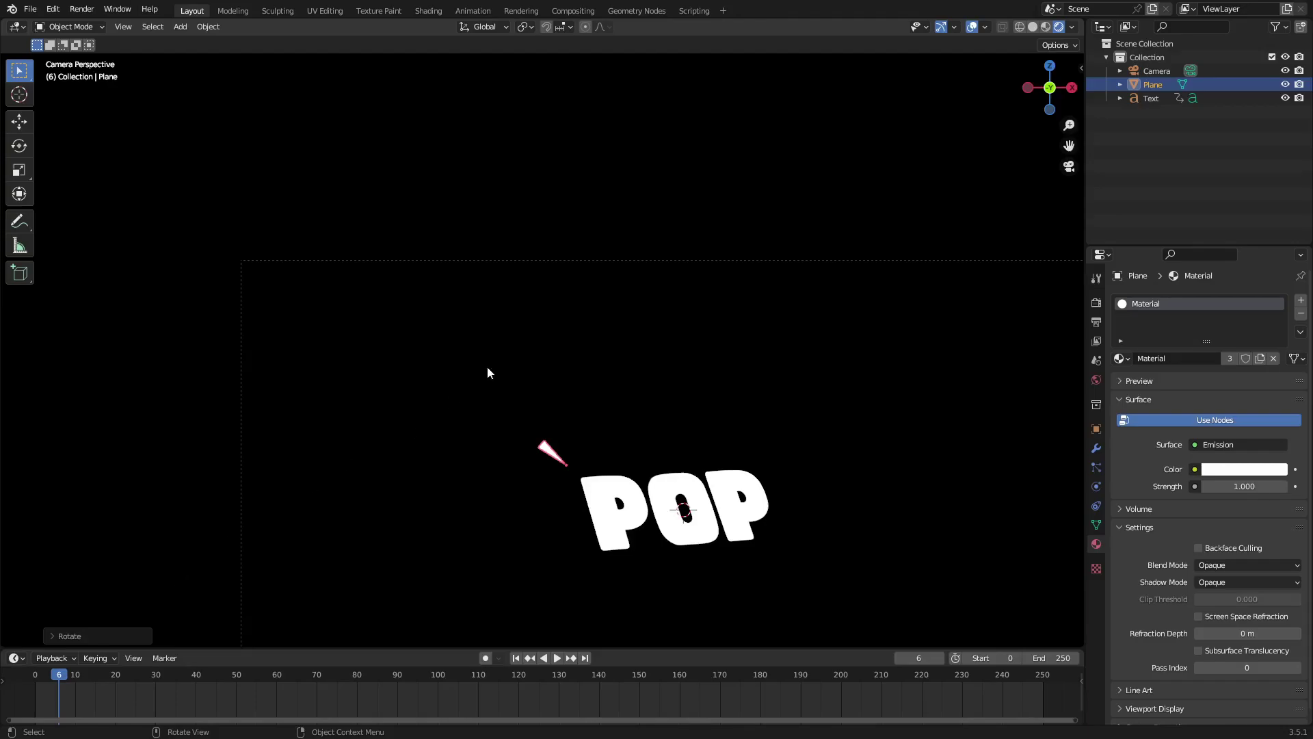
Turn on automatic keyframing and insert scale, rotation and location keyframes for the spike at frame 6
{"action": "key", "text": "i"}
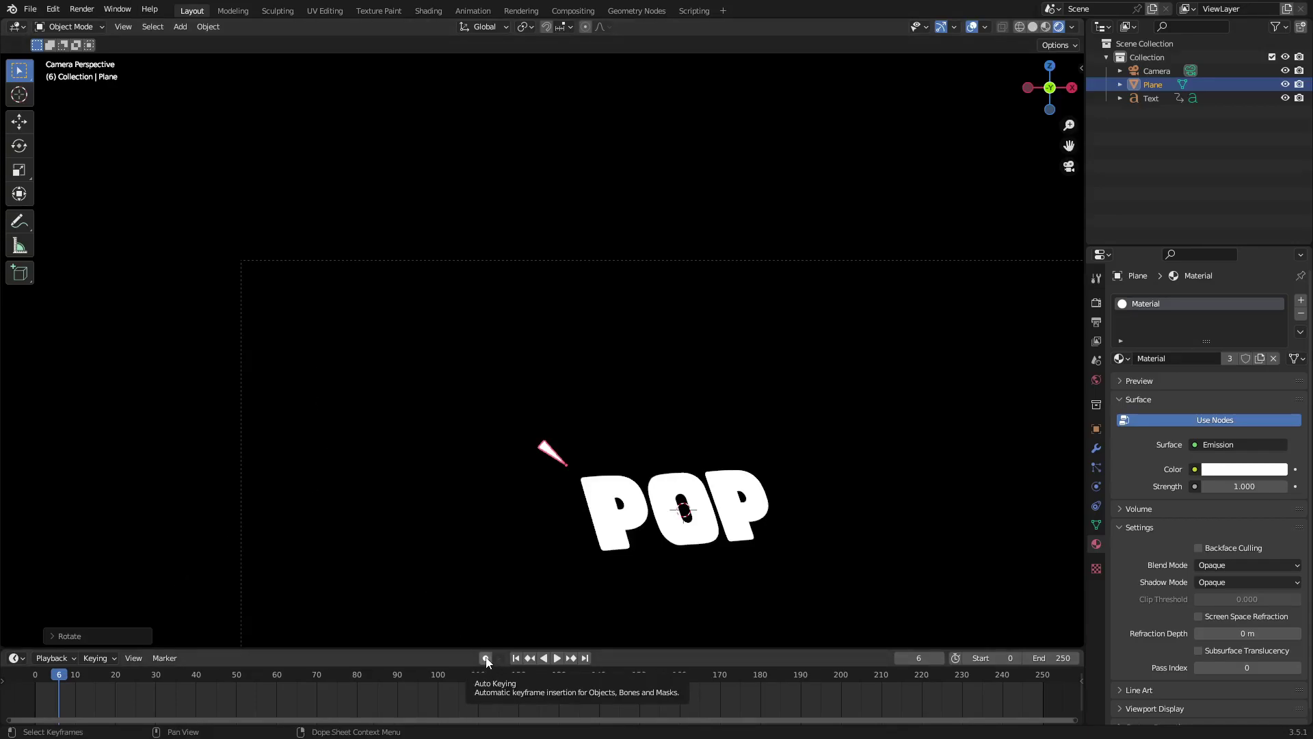
{"action": "left_click", "coordinate": [486, 658]}
{"action": "key", "text": "i"}
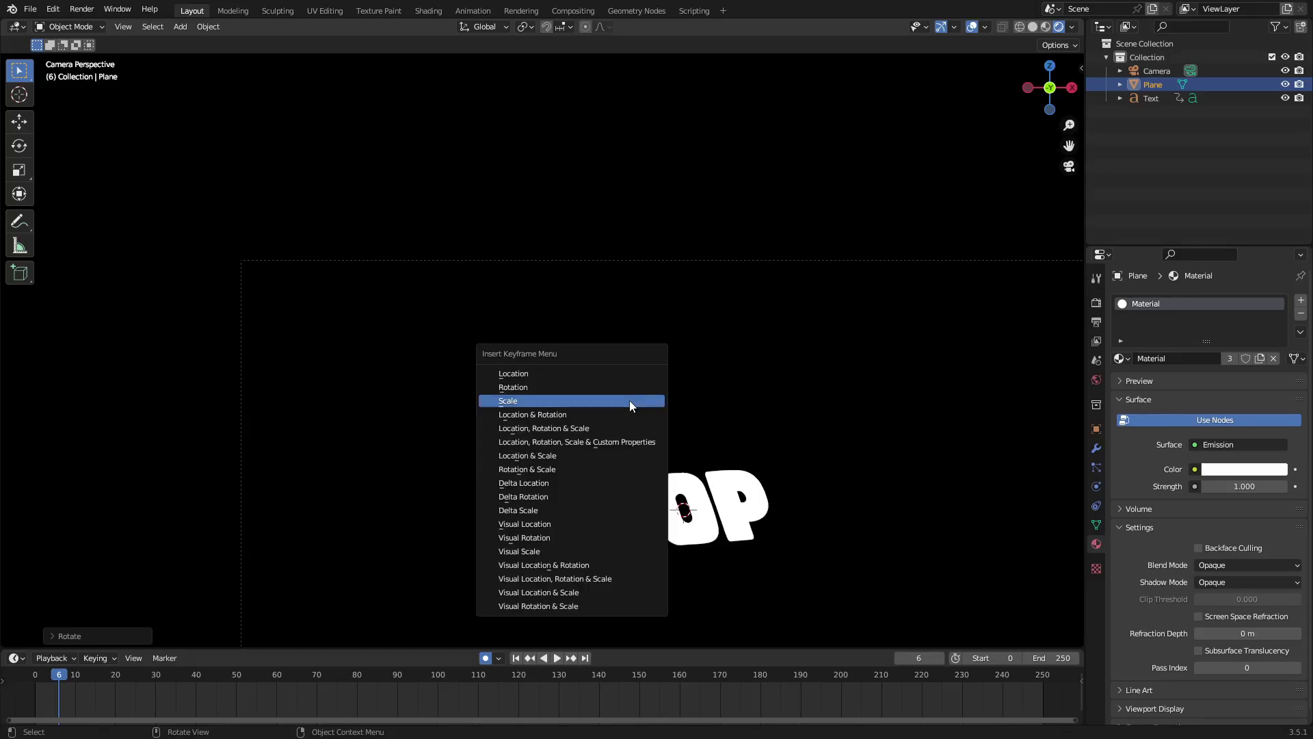
{"action": "left_click", "coordinate": [630, 400]}
{"action": "key", "text": "i"}
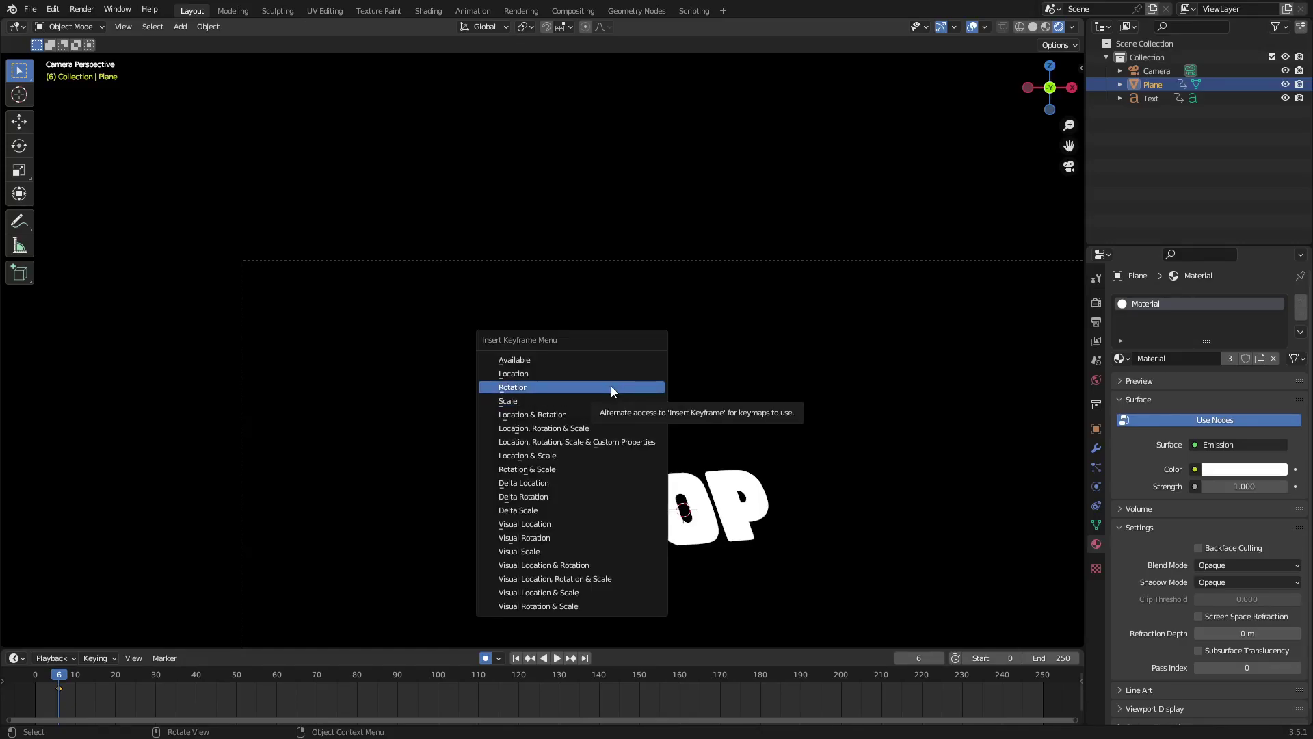
{"action": "left_click", "coordinate": [613, 387]}
{"action": "key", "text": "i"}
{"action": "left_click", "coordinate": [507, 360]}
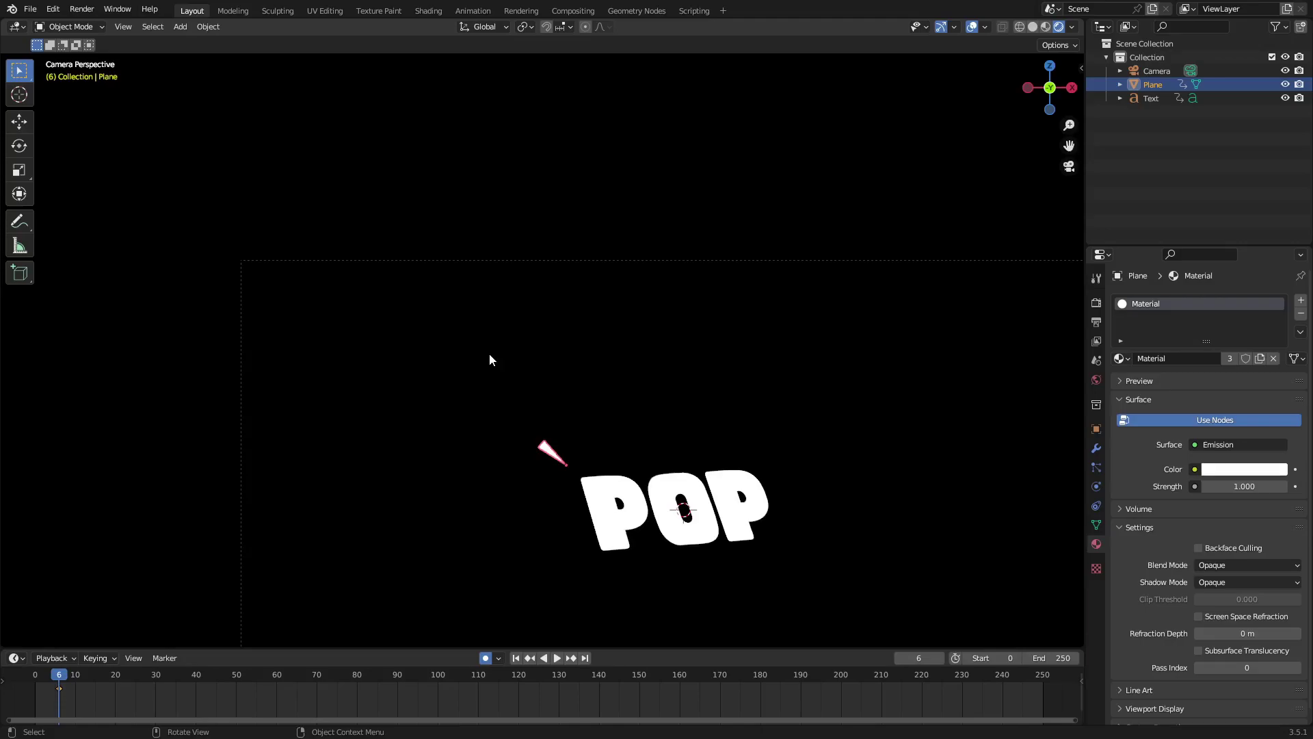
At frame 11, move the spike outward from the text's upper-left corner, adjust its rotation and enlarge it
{"action": "left_click_drag", "start_coordinate": [63, 677], "coordinate": [79, 677]}
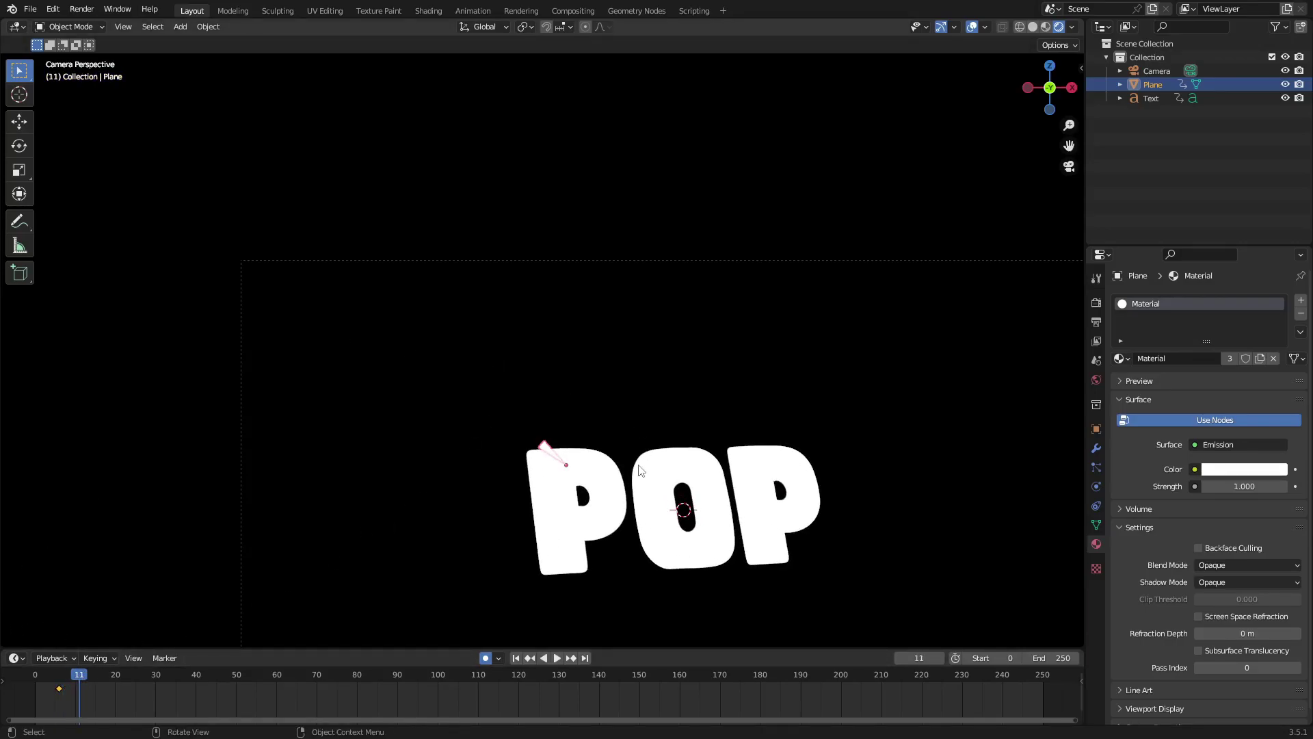
{"action": "key", "text": "g"}
{"action": "left_click", "coordinate": [582, 429]}
{"action": "key", "text": "r"}
{"action": "key", "text": "y"}
{"action": "key", "text": "Return"}
{"action": "key", "text": "r"}
{"action": "key", "text": "r"}
{"action": "key", "text": "Return"}
{"action": "key", "text": "s"}
{"action": "left_click", "coordinate": [921, 329]}
{"action": "key", "text": "g"}
{"action": "left_click", "coordinate": [919, 331]}
Go to frame 0 and scale the selected spike to 0
{"action": "left_click_drag", "start_coordinate": [88, 670], "coordinate": [34, 662]}
{"action": "middle_click_drag", "start_coordinate": [658, 388], "coordinate": [615, 328]}
{"action": "key", "text": "alt+a"}
{"action": "key", "text": "ctrl+z"}
{"action": "key", "text": "s"}
{"action": "key", "text": "0"}
{"action": "key", "text": "Return"}
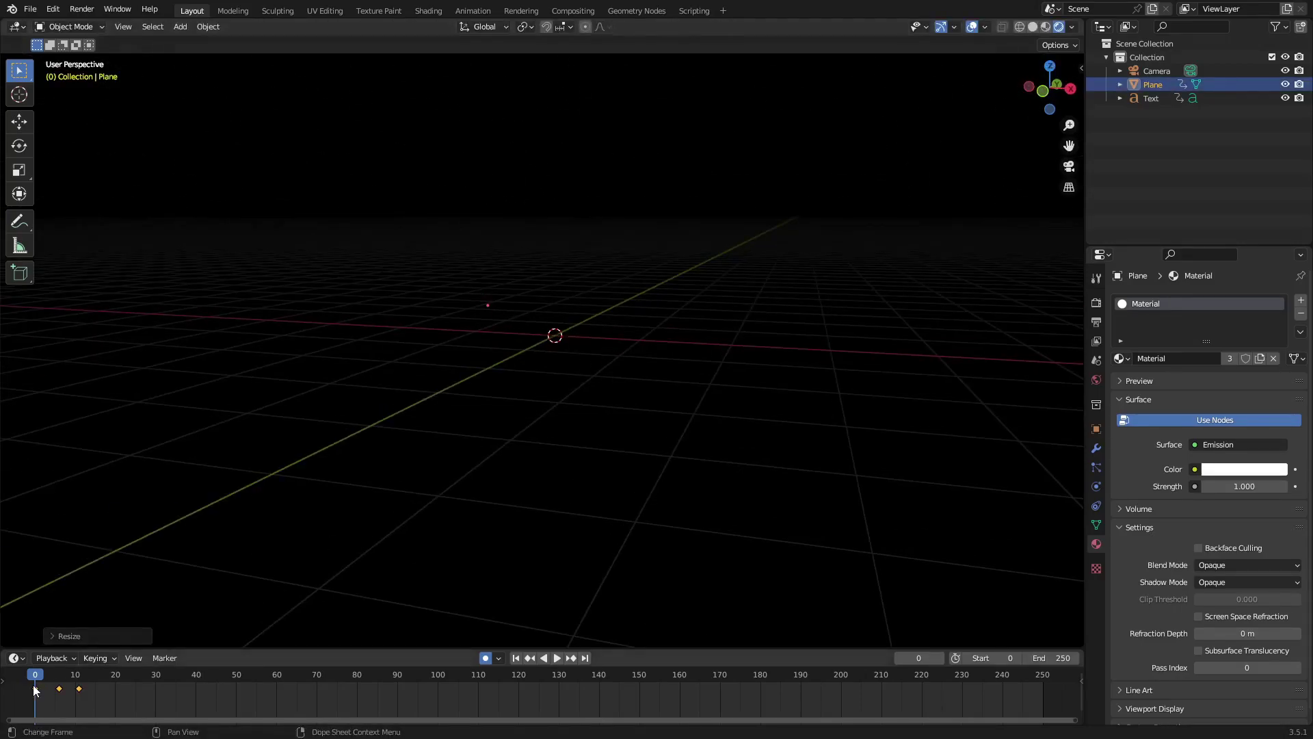
Shift the zero-scale keyframe to frame 4 and move the spike close to the small POP text's upper-left corner there
{"action": "mouse_move", "coordinate": [34, 691]}
{"action": "left_mouse_down"}
{"action": "mouse_move", "coordinate": [76, 691]}
{"action": "mouse_move", "coordinate": [35, 676]}
{"action": "mouse_move", "coordinate": [67, 675]}
{"action": "mouse_move", "coordinate": [39, 688]}
{"action": "mouse_move", "coordinate": [50, 676]}
{"action": "left_mouse_up"}
{"action": "key", "text": "KP_0"}
{"action": "key", "text": "g"}
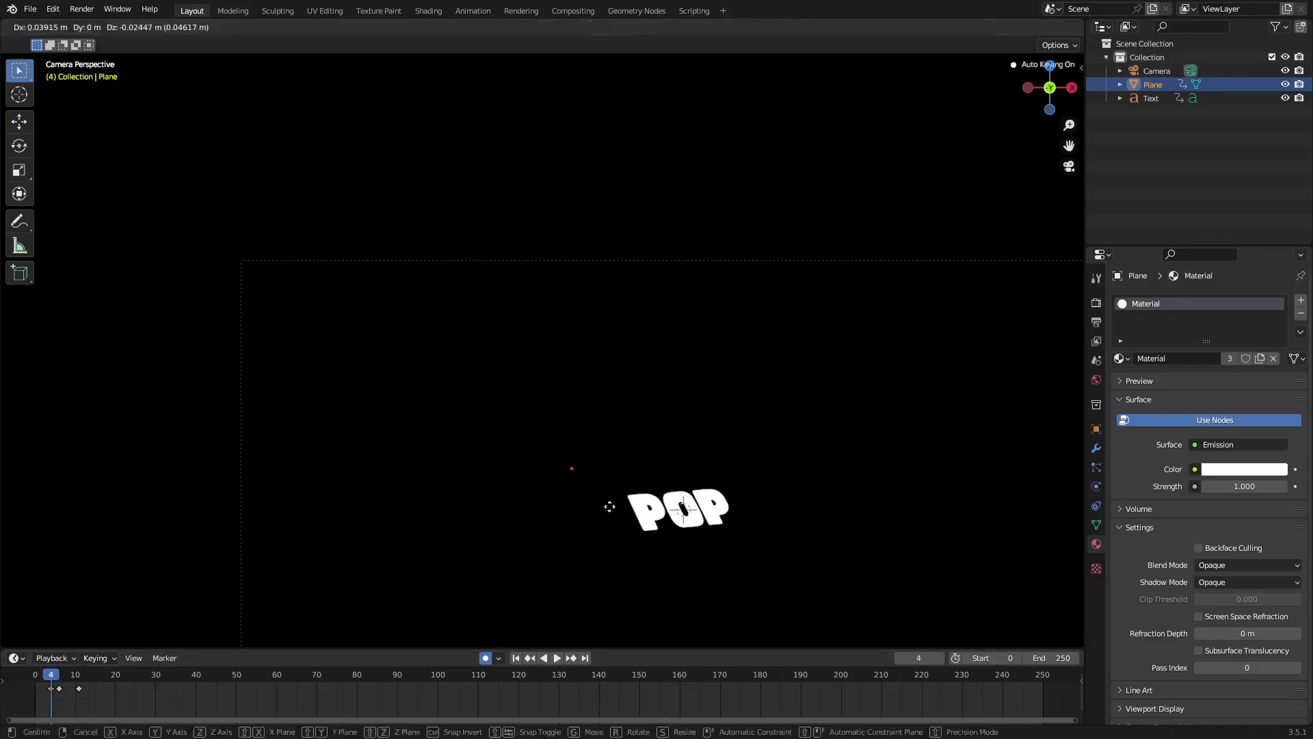
{"action": "left_click", "coordinate": [648, 524]}
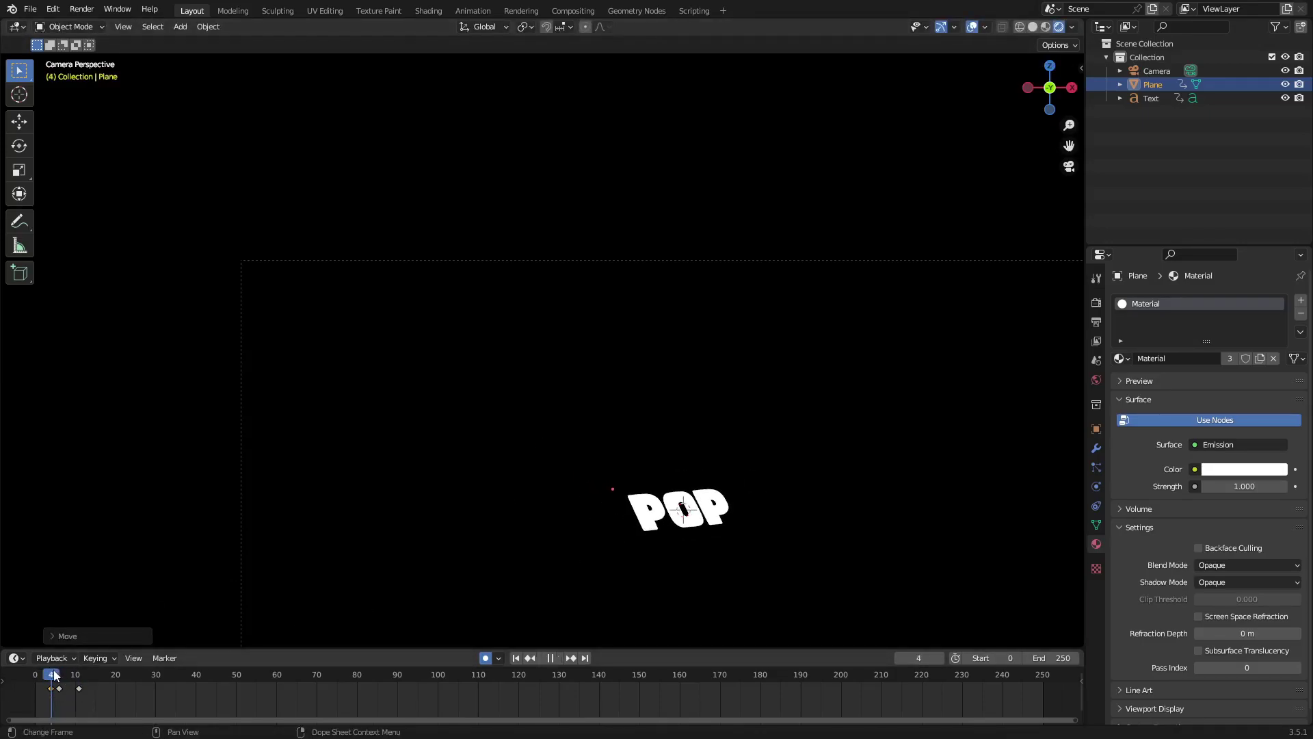
At frame 36, move the spike farther up and away from the text, scale it to 0 and keyframe it
{"action": "left_click_drag", "start_coordinate": [54, 675], "coordinate": [181, 677]}
{"action": "key", "text": "g"}
{"action": "left_click", "coordinate": [559, 457]}
{"action": "type", "text": "s0"}
{"action": "key", "text": "Return"}
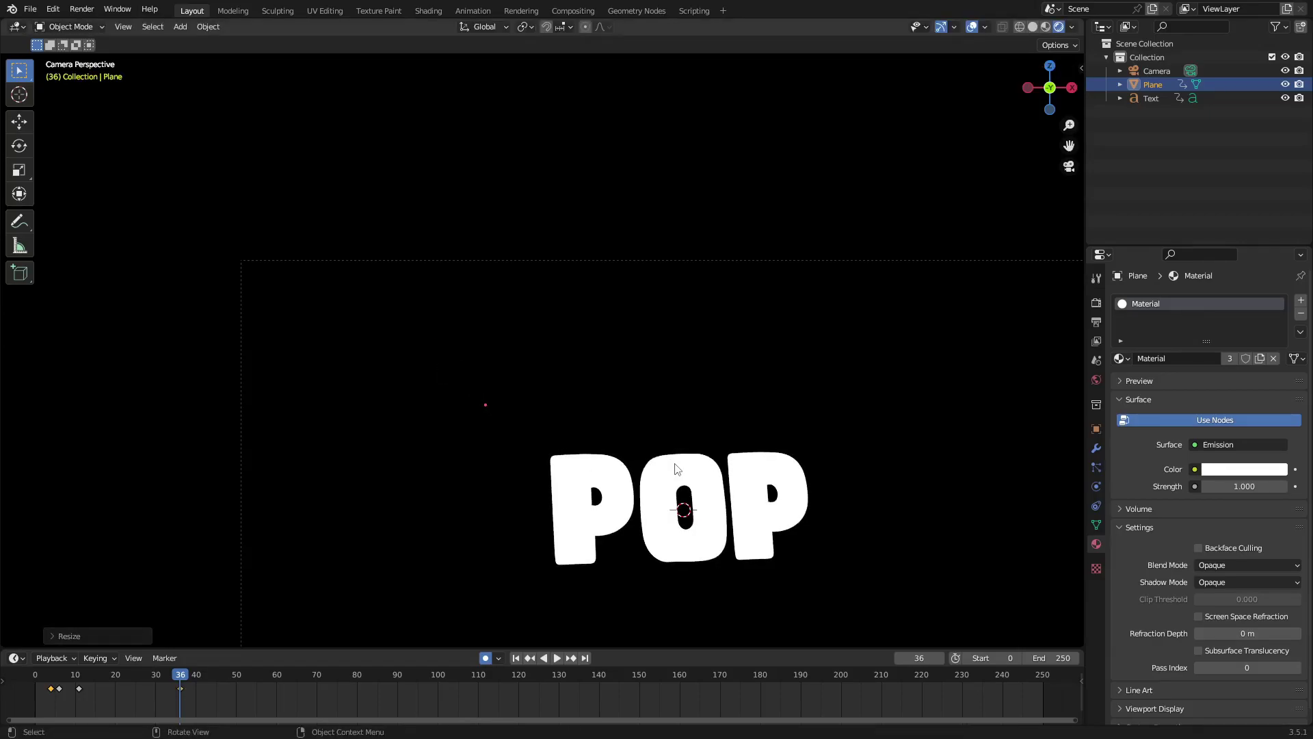
{"action": "key", "text": "i"}
{"action": "left_click", "coordinate": [659, 364]}
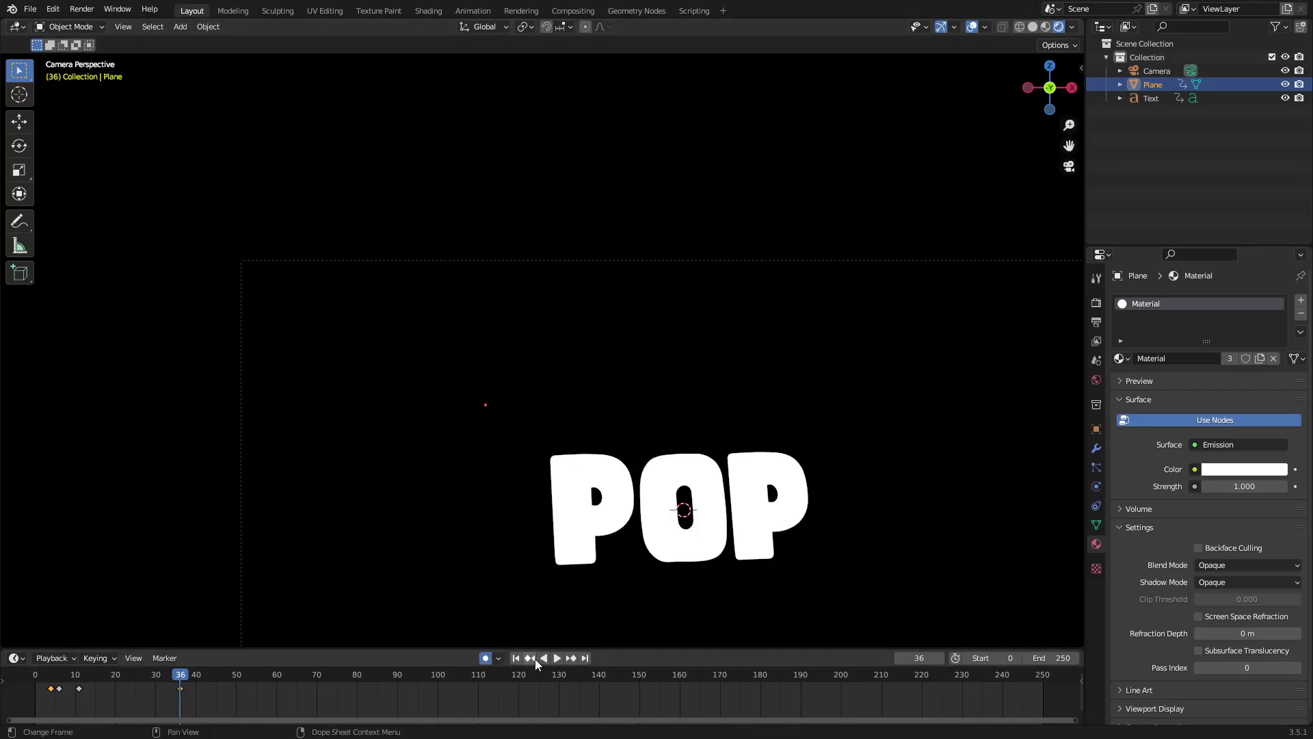
Play the pop-in animation repeatedly from frame 0 to review the spike's motion, and scrub to frame 13
{"action": "left_click", "coordinate": [516, 657]}
{"action": "left_click", "coordinate": [909, 340]}
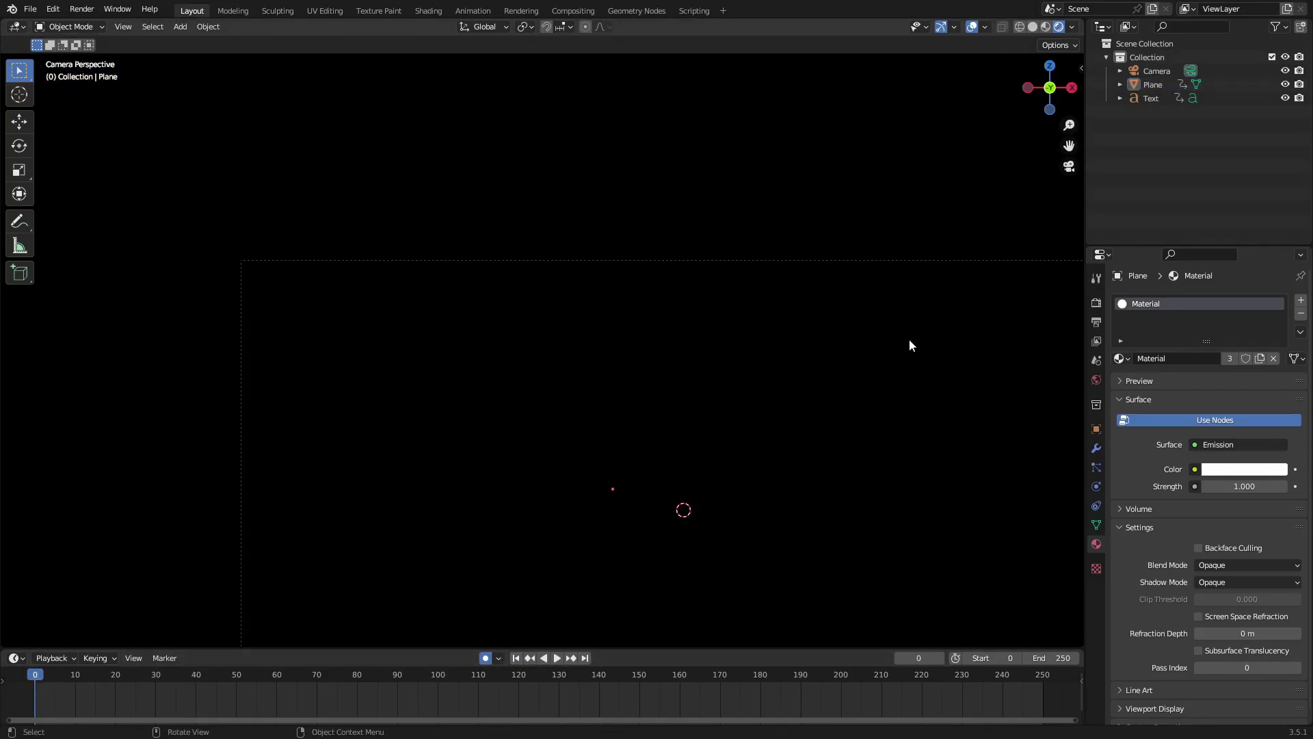
{"action": "left_click", "coordinate": [905, 263]}
{"action": "key", "text": "space"}
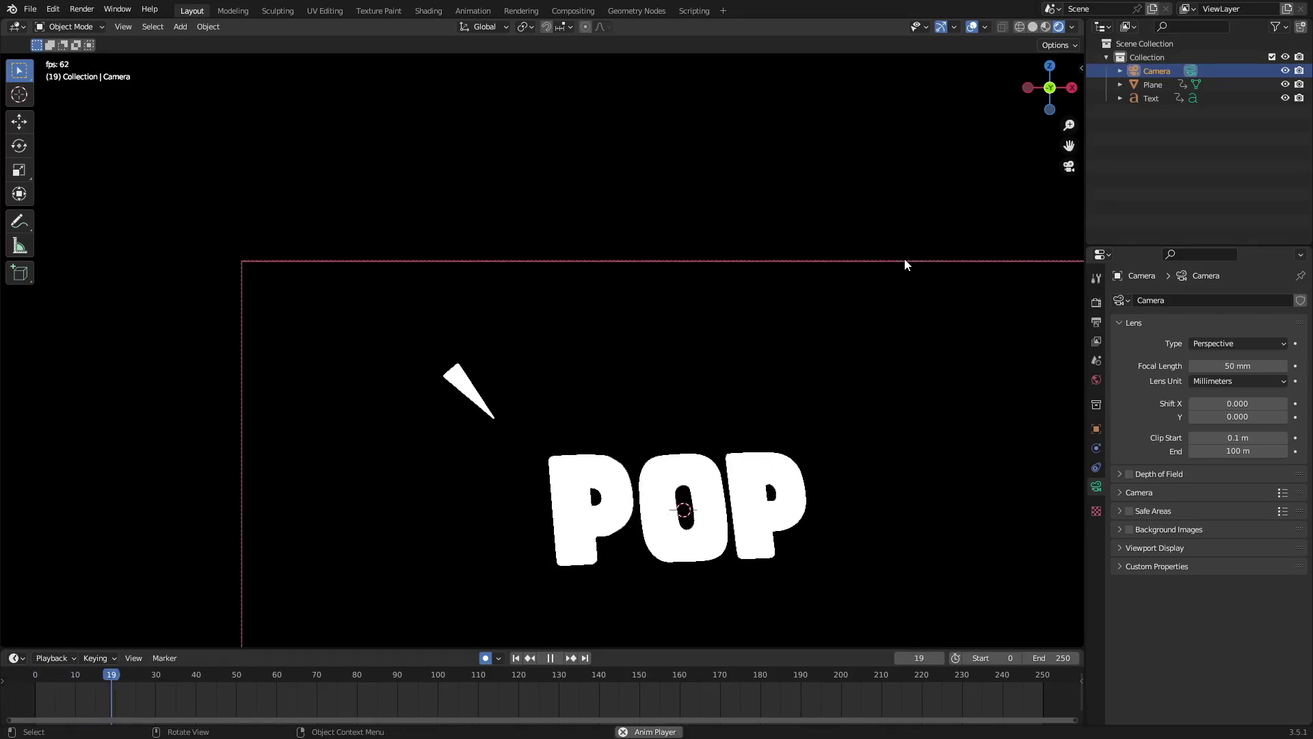
{"action": "left_click", "coordinate": [517, 659]}
{"action": "scroll", "coordinate": [634, 473], "scroll_direction": "down", "scroll_amount": 3}
{"action": "left_click", "coordinate": [516, 659]}
{"action": "left_click", "coordinate": [518, 660]}
{"action": "left_click", "coordinate": [516, 658]}
{"action": "left_click", "coordinate": [517, 658]}
{"action": "left_click", "coordinate": [516, 658]}
{"action": "left_click", "coordinate": [517, 658]}
{"action": "scroll", "coordinate": [562, 616], "scroll_direction": "up", "scroll_amount": 4}
{"action": "left_click", "coordinate": [551, 658]}
{"action": "left_click_drag", "start_coordinate": [307, 672], "coordinate": [87, 672]}
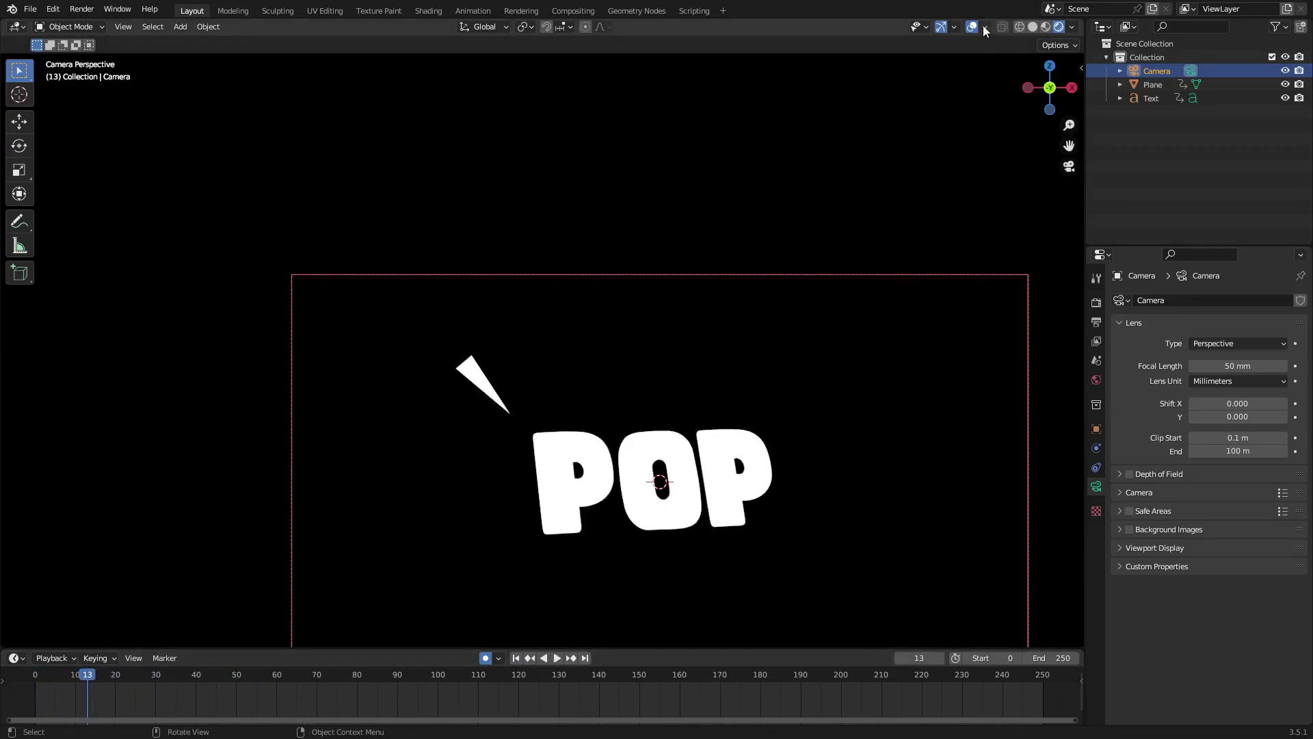
Turn off automatic keyframing and try moving the animated spike to the upper-right side of the text at frame 13
{"action": "left_click", "coordinate": [477, 385]}
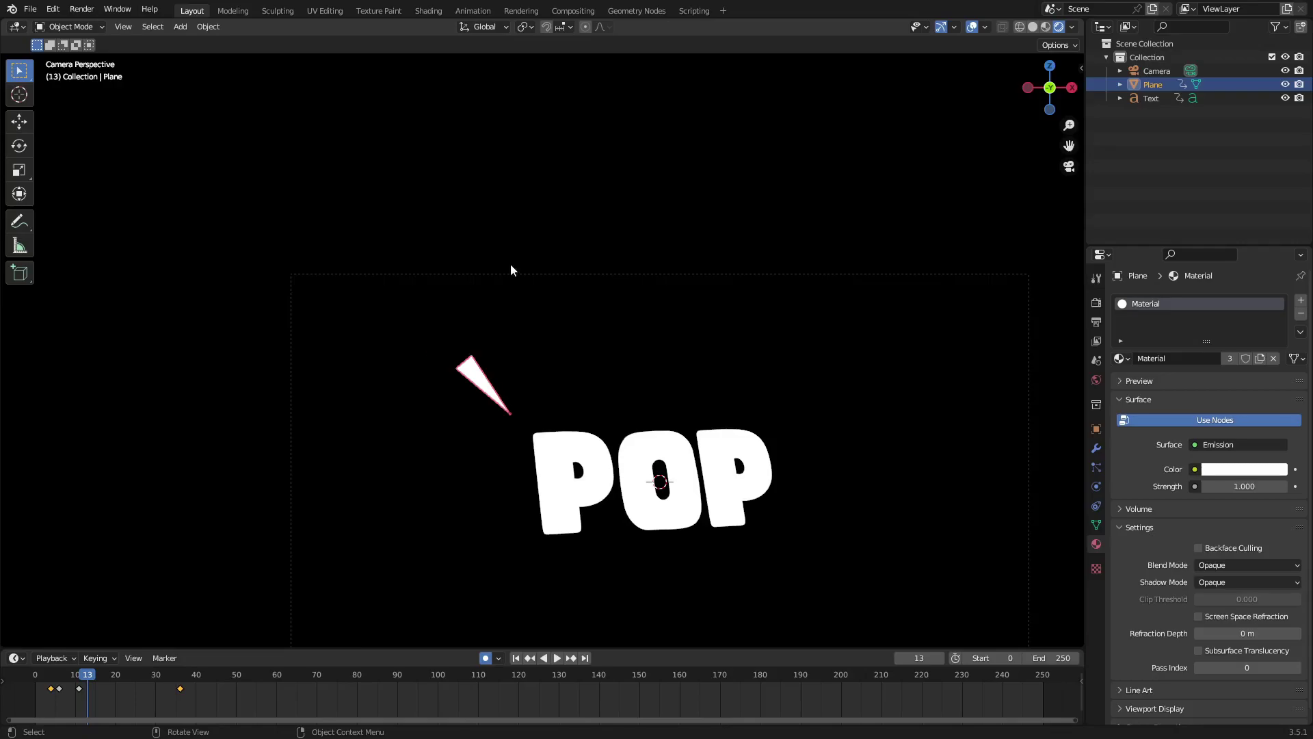
{"action": "key", "text": "g"}
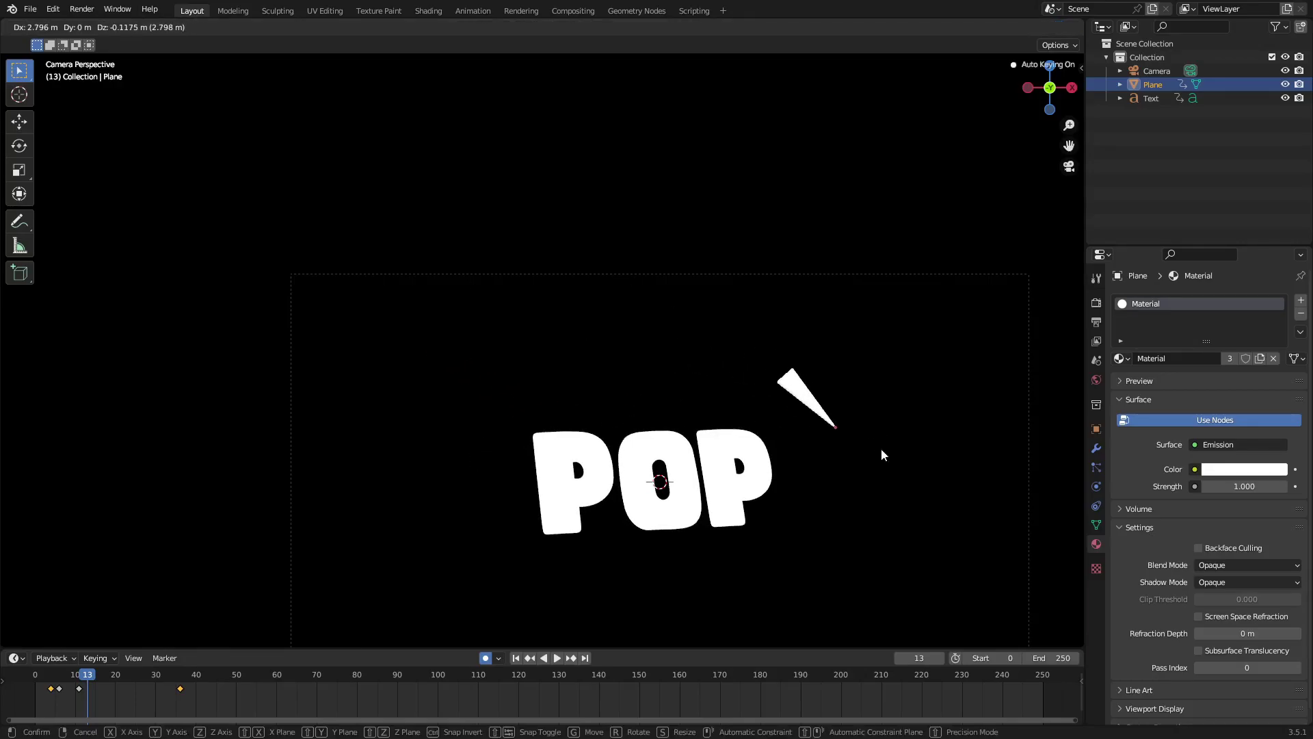
{"action": "left_click", "coordinate": [881, 449]}
{"action": "left_click", "coordinate": [483, 660]}
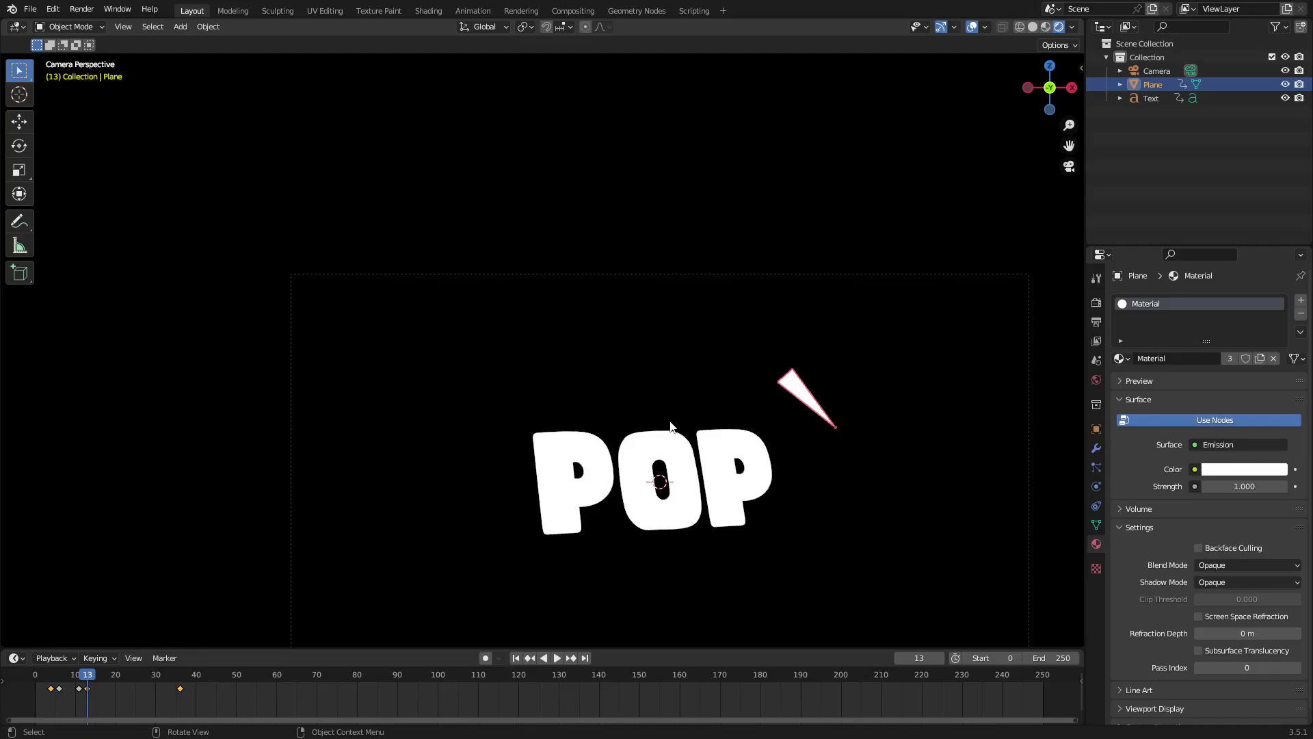
{"action": "key", "text": "ctrl+z"}
{"action": "key", "text": "g"}
{"action": "left_click", "coordinate": [895, 513]}
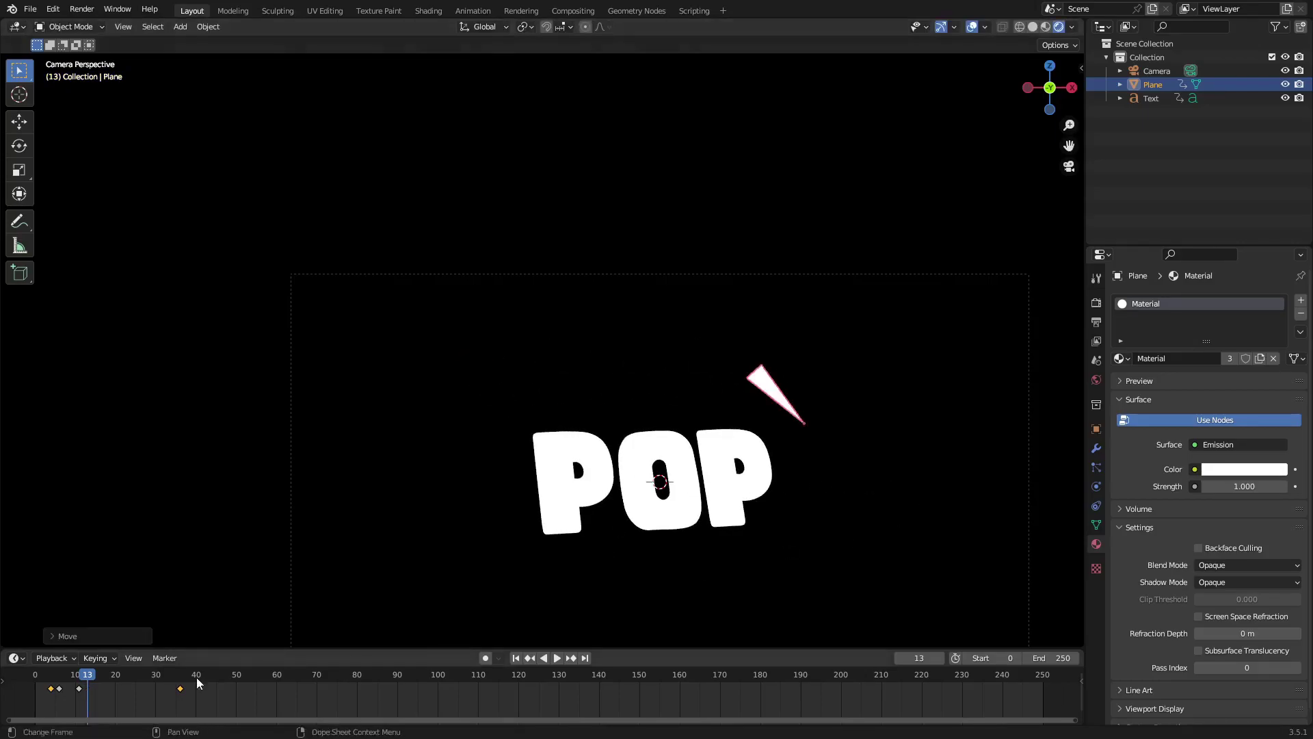
At frame 21, add a Plain Axes empty and move it next to the spike's tip
{"action": "left_click_drag", "start_coordinate": [38, 675], "coordinate": [120, 674]}
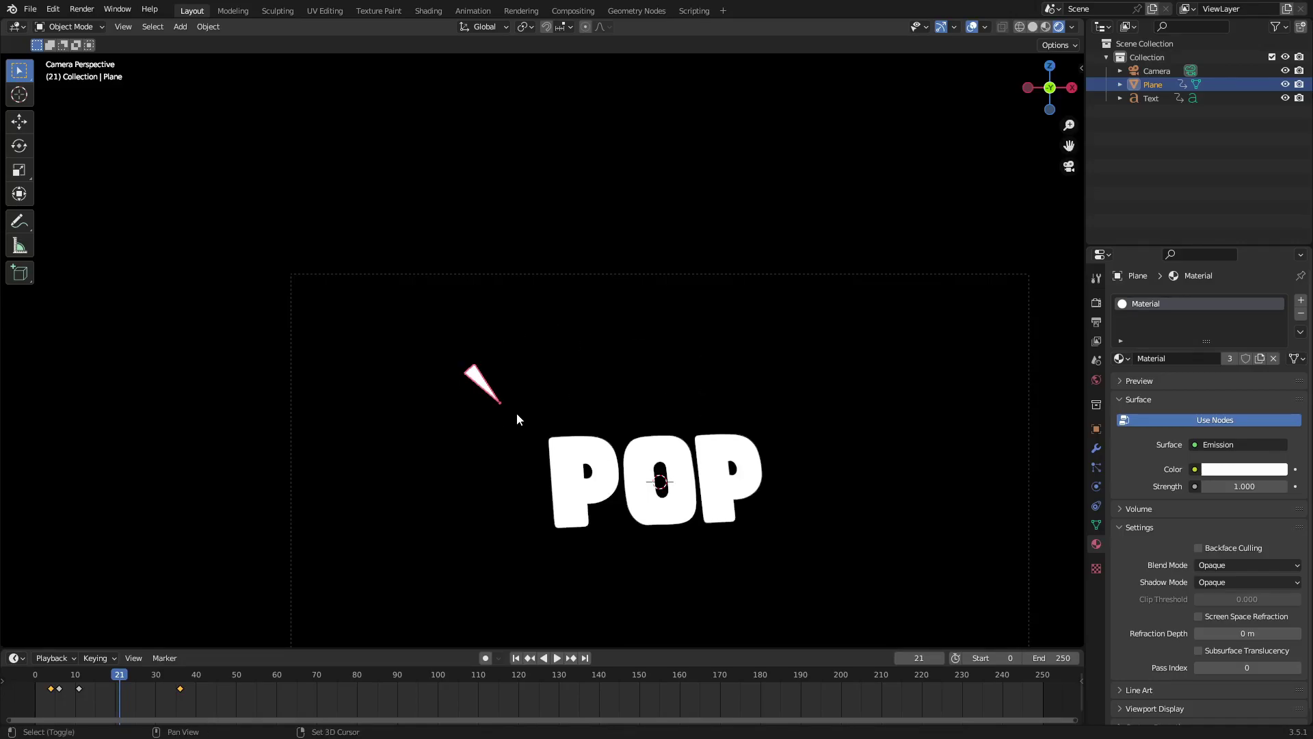
{"action": "key", "text": "shift+a"}
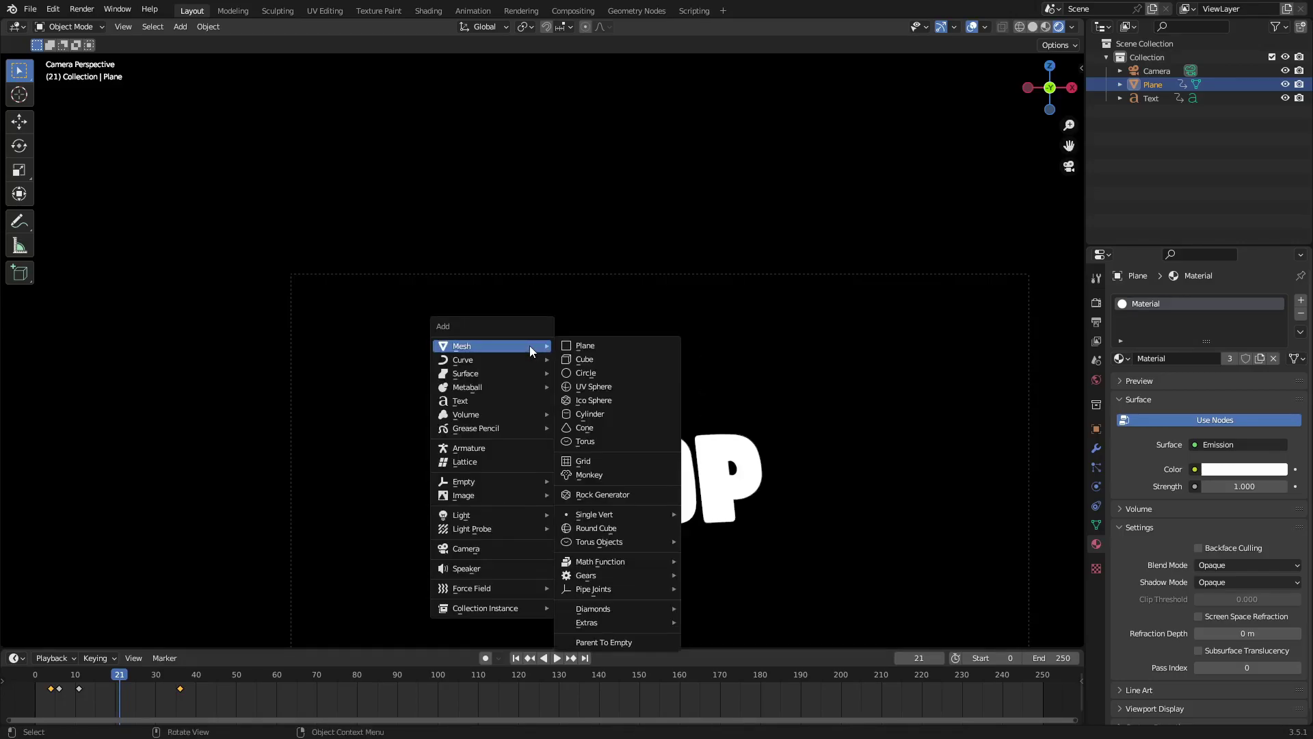
{"action": "mouse_move", "coordinate": [483, 478]}
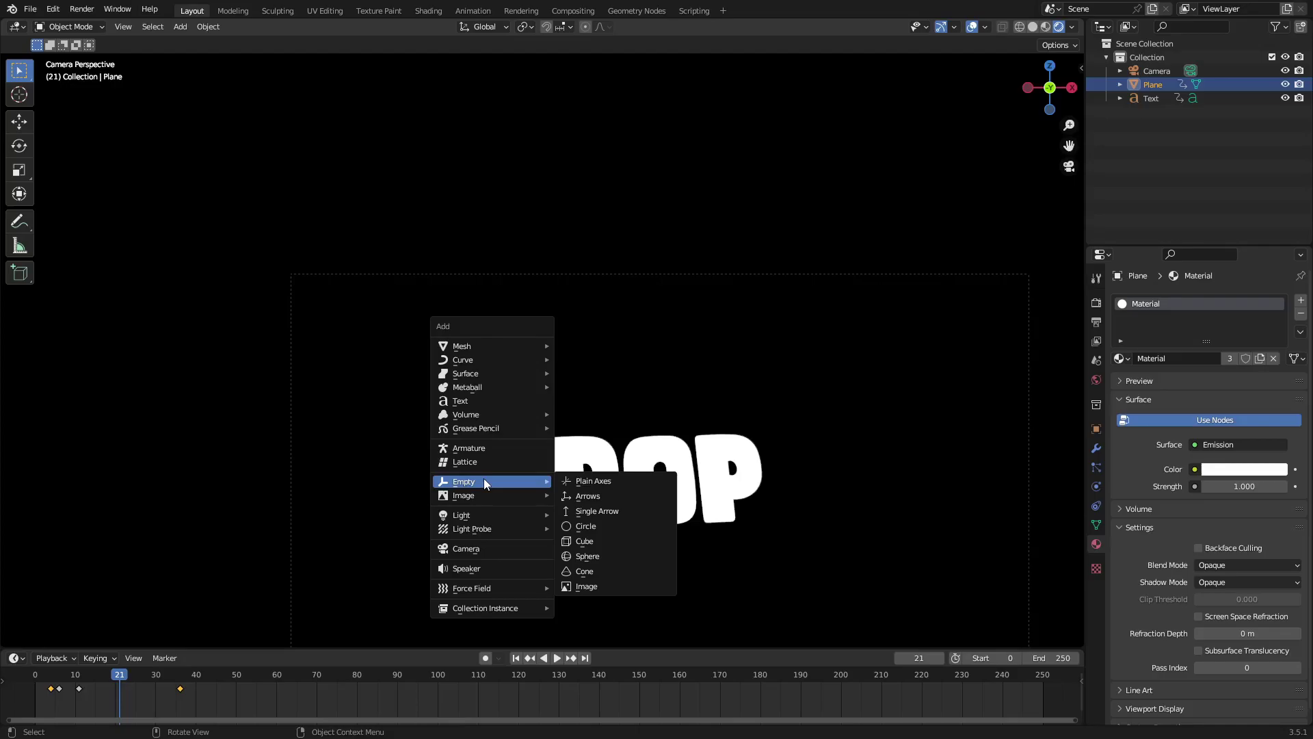
{"action": "left_click", "coordinate": [632, 480]}
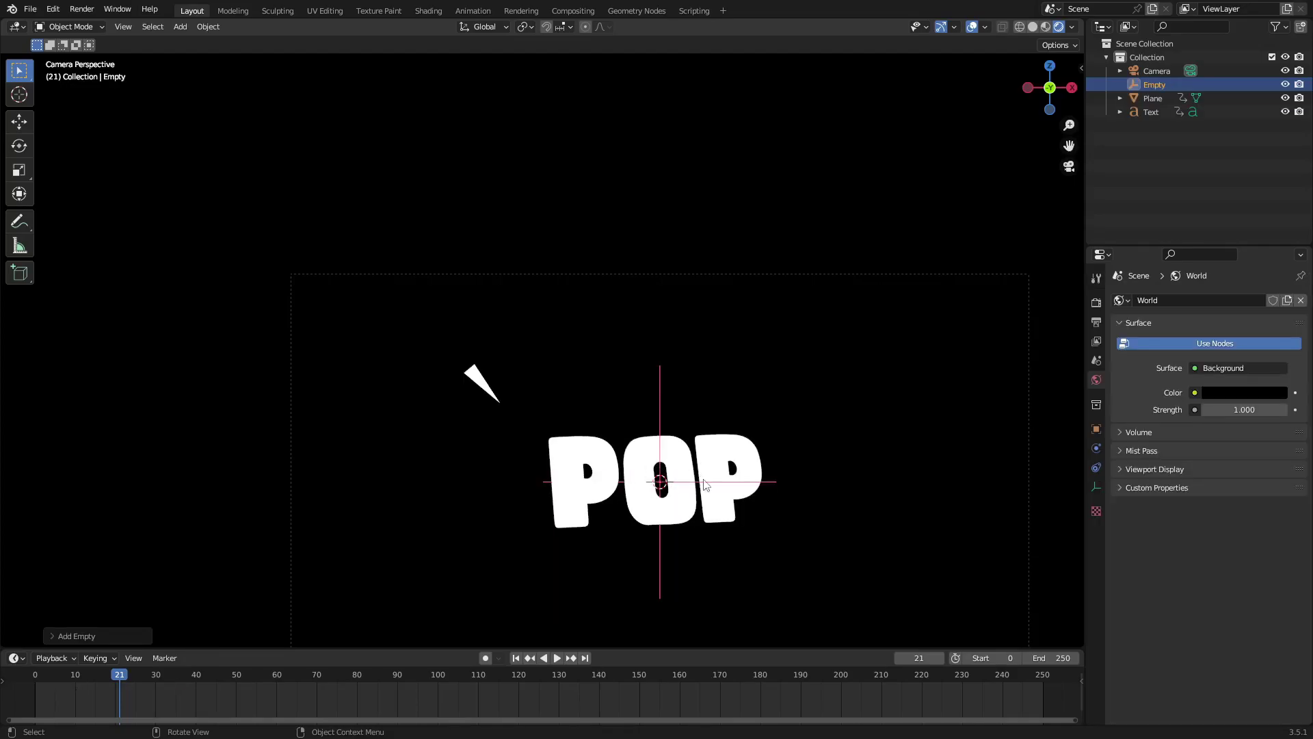
{"action": "scroll", "coordinate": [794, 498], "scroll_direction": "up", "scroll_amount": 4}
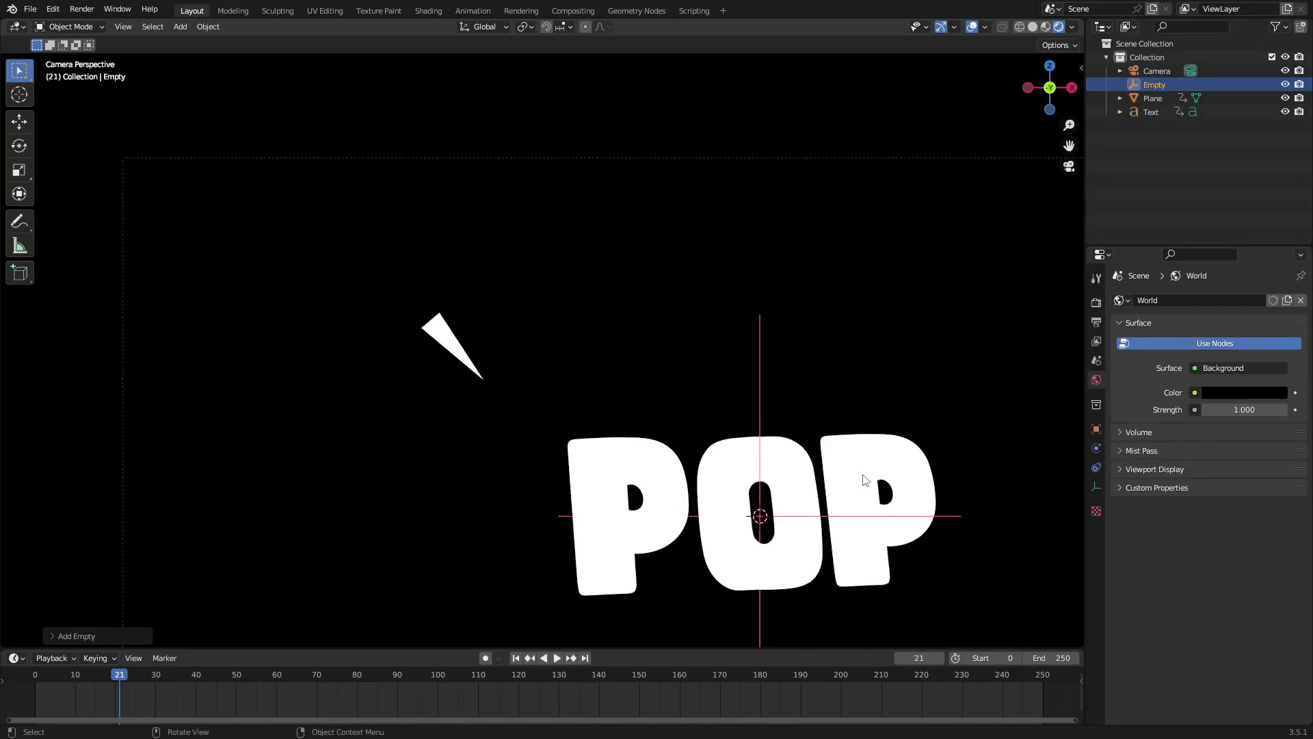
{"action": "key", "text": "g"}
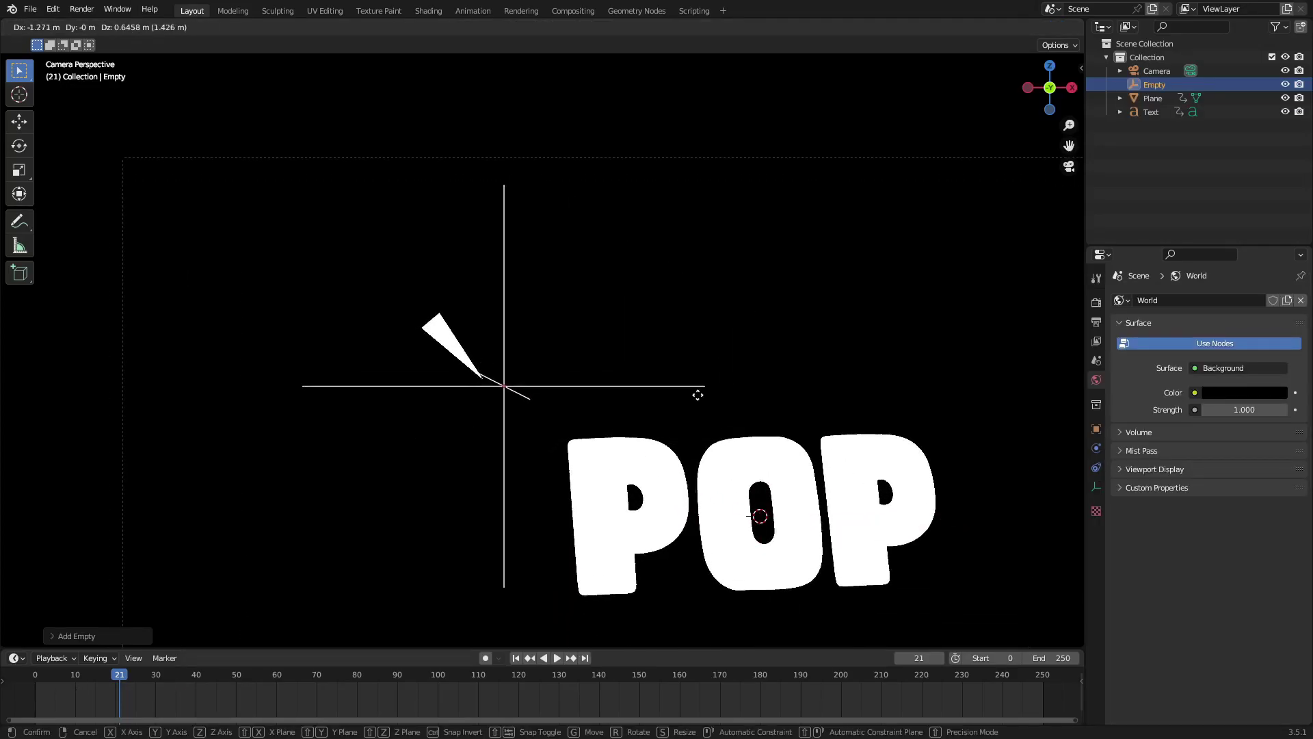
{"action": "left_click", "coordinate": [680, 384]}
Scale the empty down to a small cross and align its center with the spike's tip
{"action": "scroll", "coordinate": [762, 380], "scroll_direction": "up", "scroll_amount": 5}
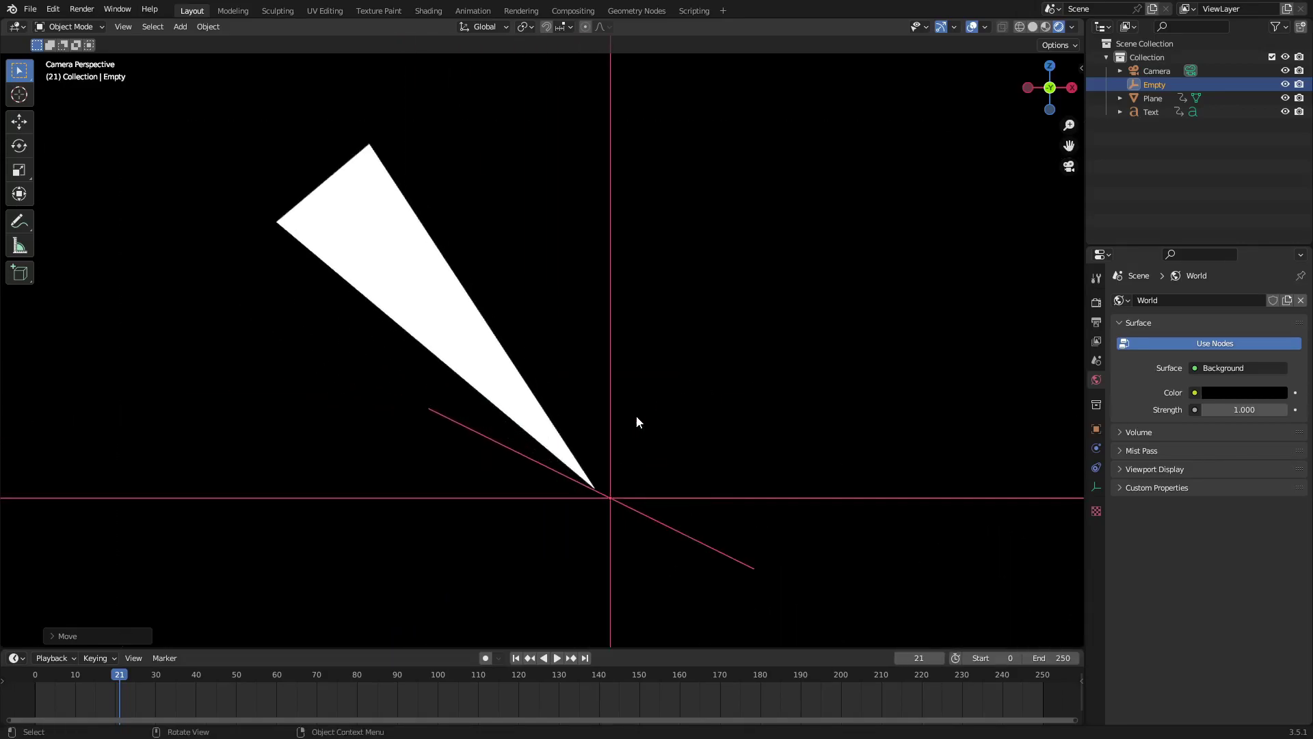
{"action": "key", "text": "g"}
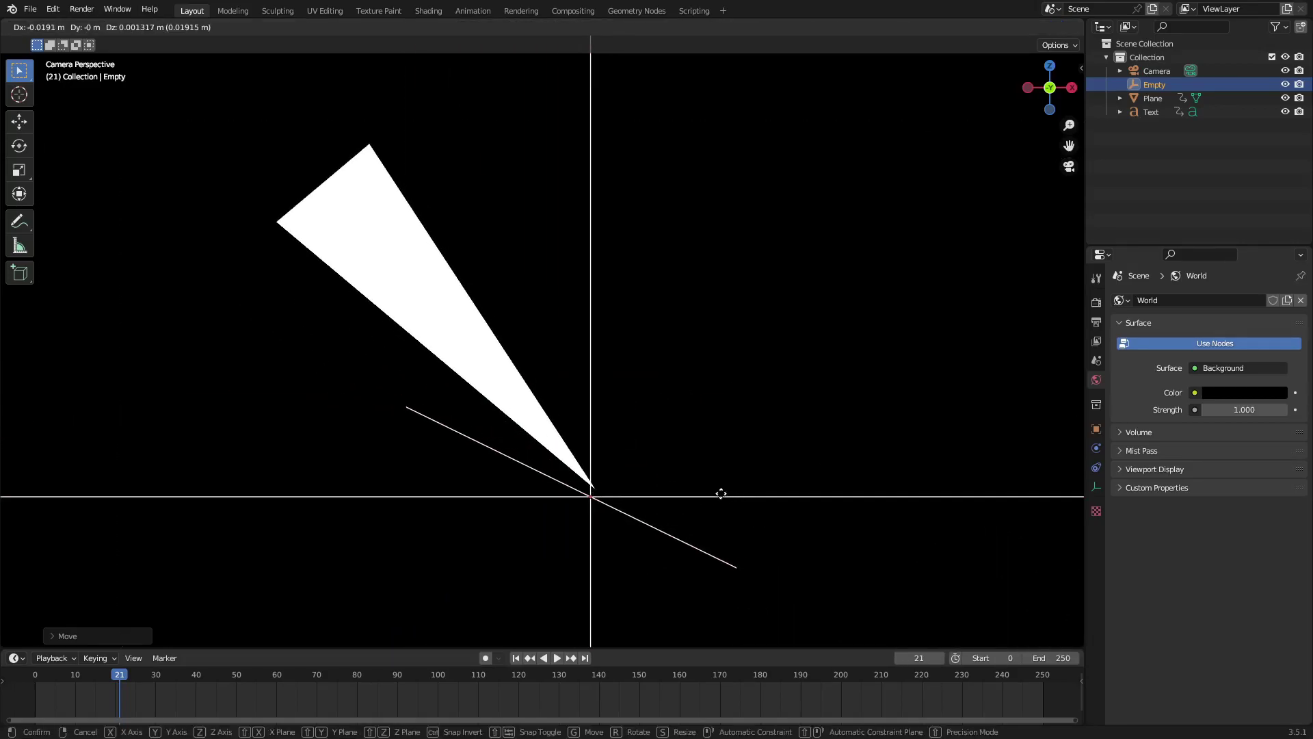
{"action": "right_click", "coordinate": [724, 491]}
{"action": "key", "text": "s"}
{"action": "left_click", "coordinate": [639, 485]}
{"action": "key", "text": "s"}
{"action": "left_click", "coordinate": [829, 485]}
{"action": "key", "text": "g"}
{"action": "left_click", "coordinate": [815, 487]}
{"action": "scroll", "coordinate": [812, 488], "scroll_direction": "down", "scroll_amount": 3}
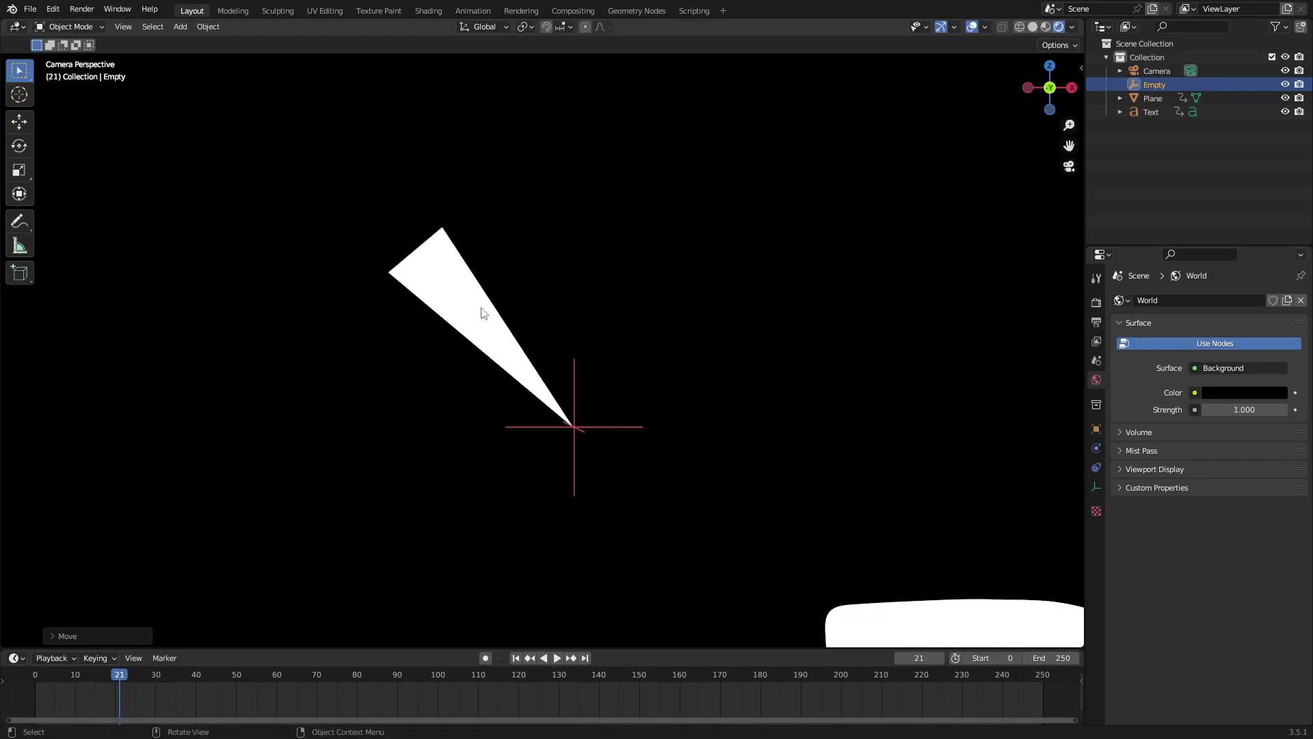
Parent the spike to the empty with the Object option and scrub the timeline to check its motion
{"action": "left_click", "coordinate": [482, 312], "text": "shift"}
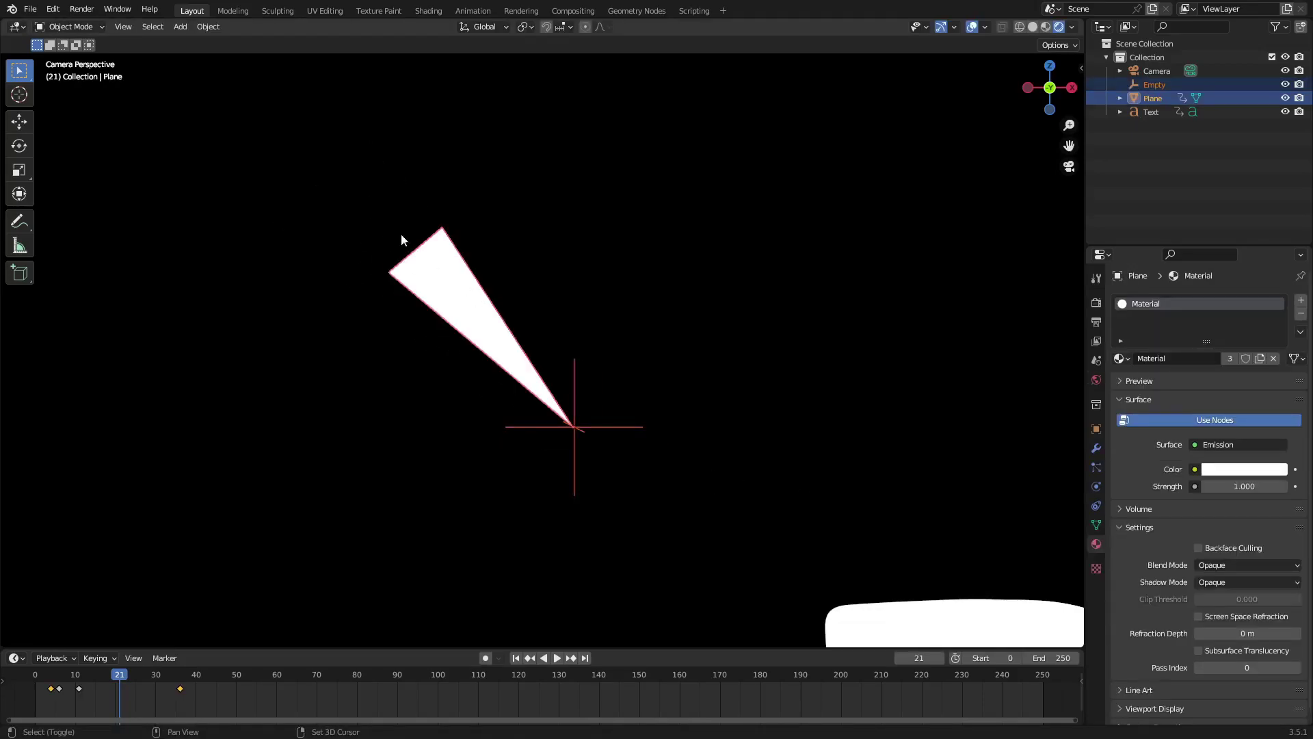
{"action": "left_click", "coordinate": [610, 427], "text": "shift"}
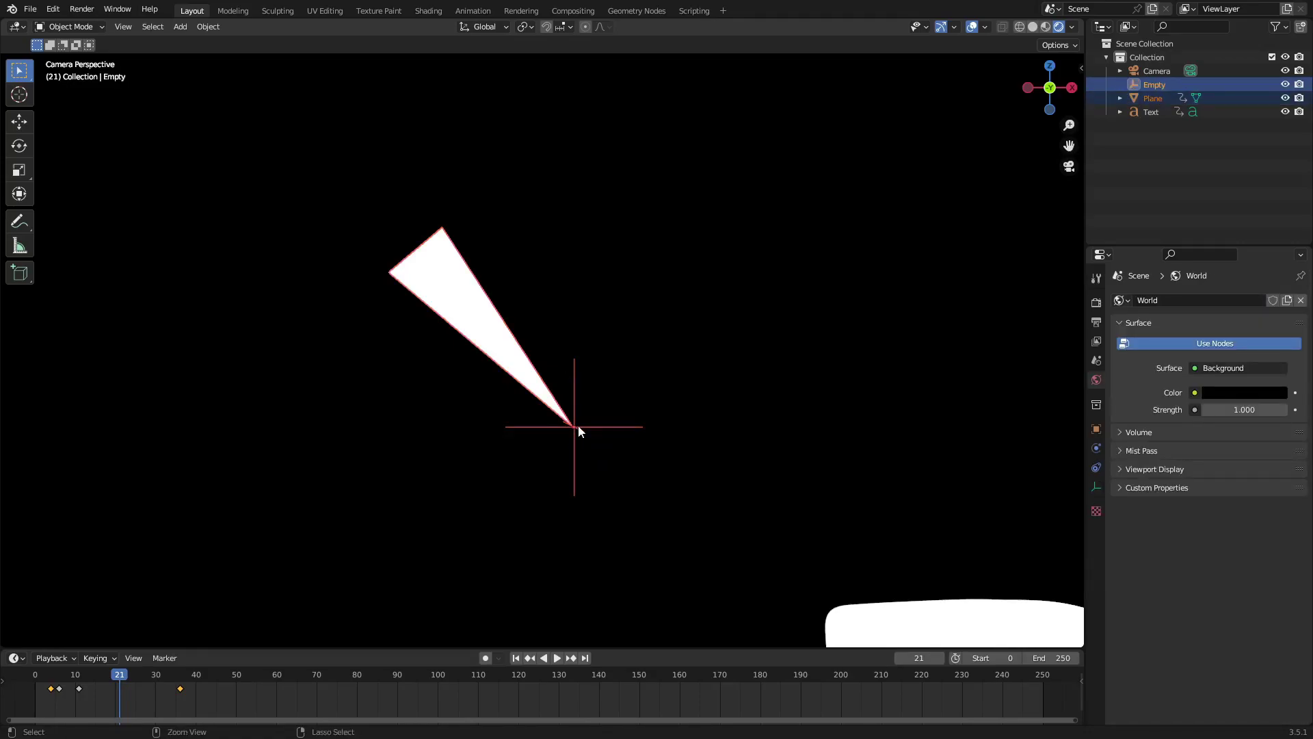
{"action": "key", "text": "ctrl+p"}
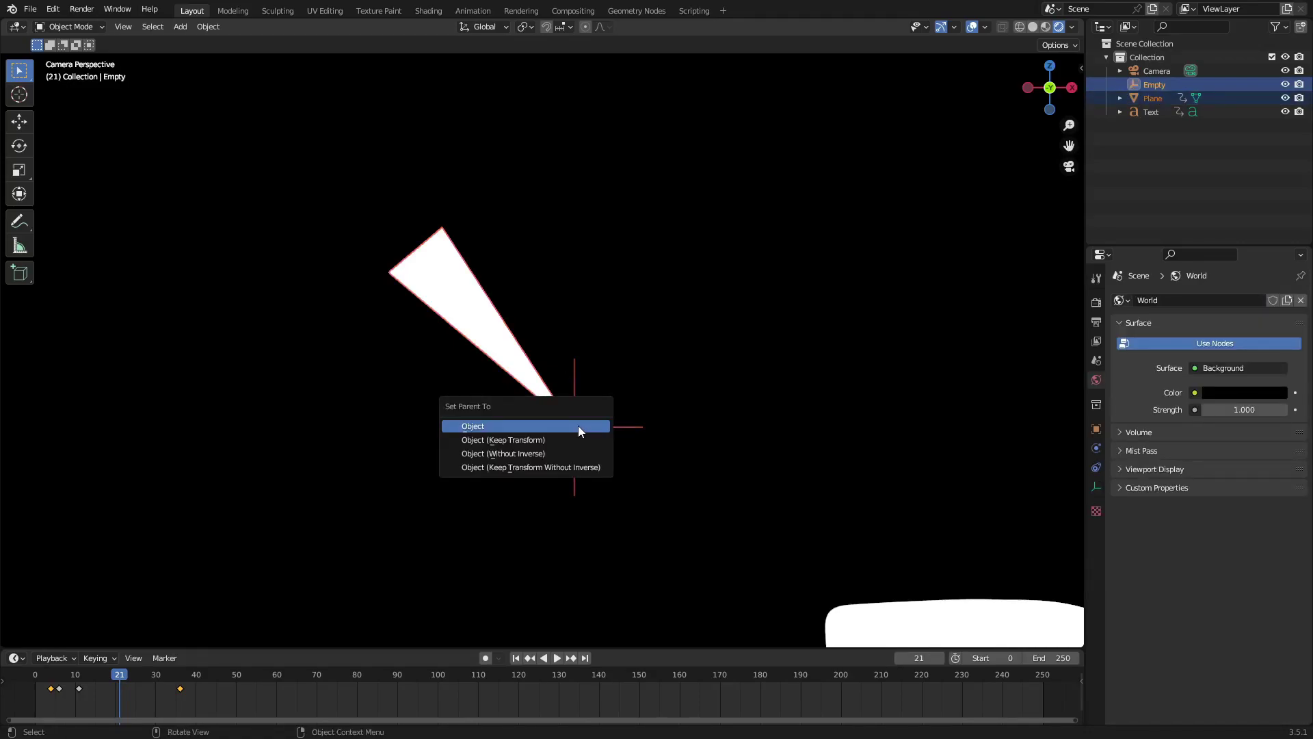
{"action": "left_click", "coordinate": [578, 425]}
{"action": "key", "text": "space"}
{"action": "left_click", "coordinate": [68, 677]}
{"action": "left_click_drag", "start_coordinate": [69, 678], "coordinate": [120, 670]}
Duplicate the empty with its spike, place the copy off the text's upper-right corner and rotate it to point at the text
{"action": "scroll", "coordinate": [545, 399], "scroll_direction": "up", "scroll_amount": 4}
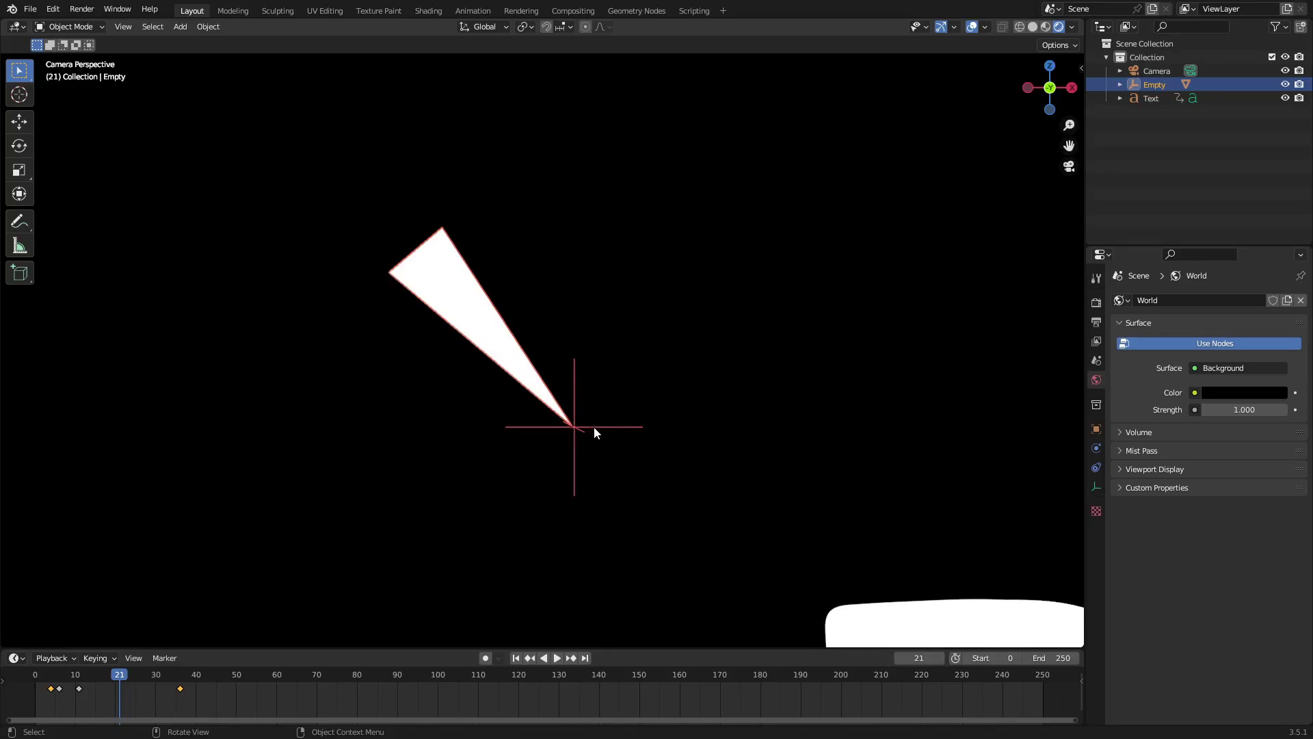
{"action": "scroll", "coordinate": [548, 401], "scroll_direction": "down", "scroll_amount": 5}
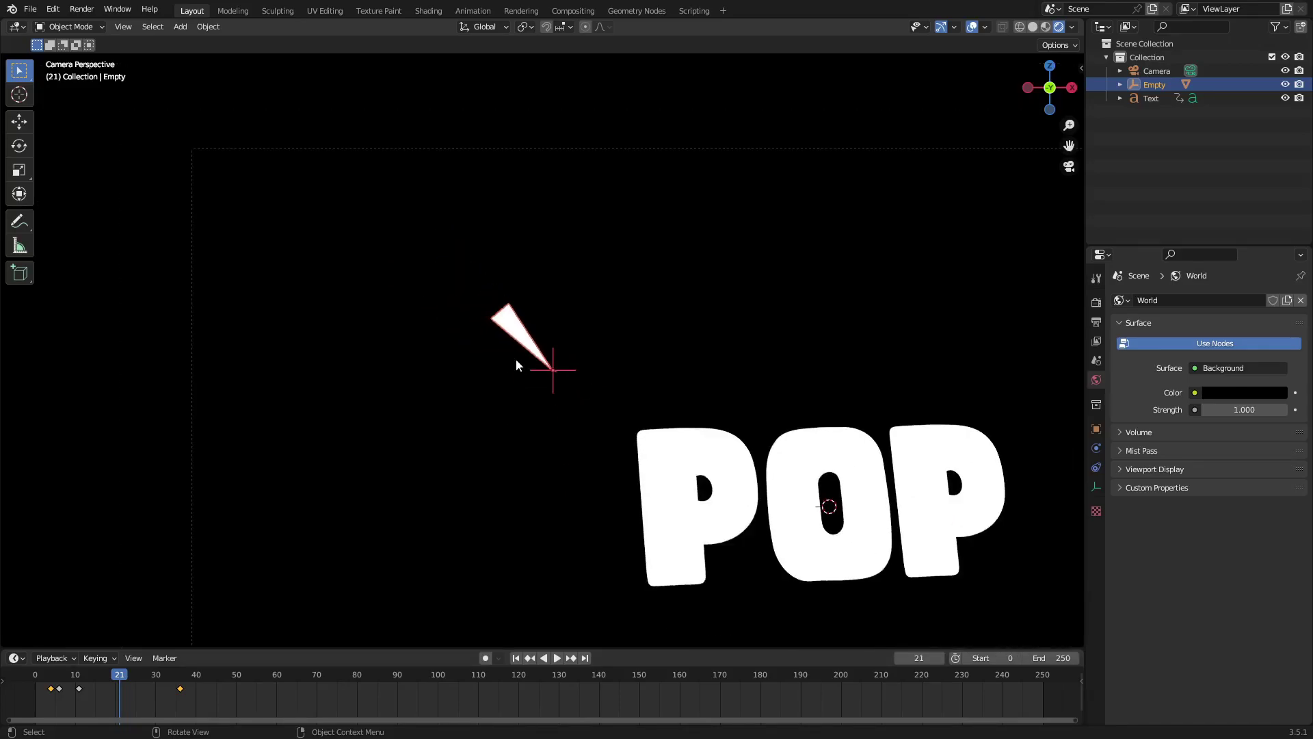
{"action": "key", "text": "shift+d"}
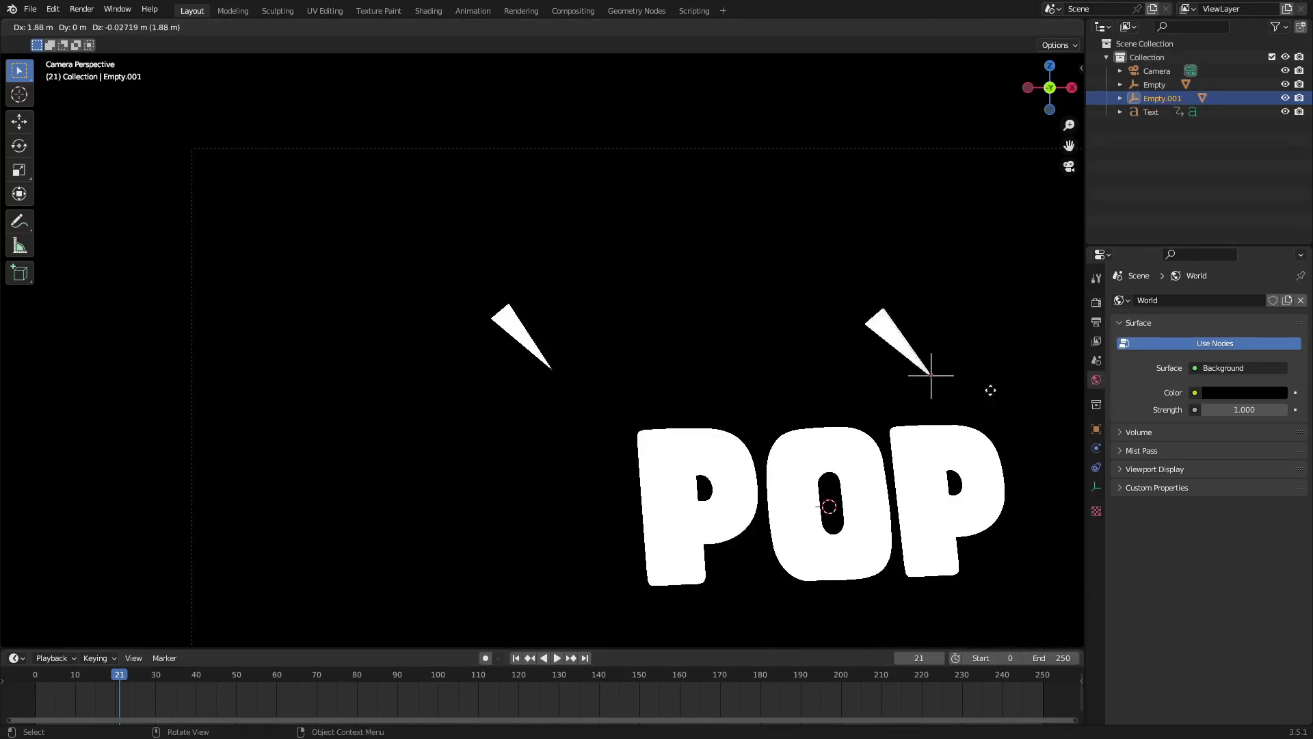
{"action": "left_click", "coordinate": [965, 415]}
{"action": "middle_click_drag", "start_coordinate": [964, 413], "coordinate": [784, 418], "text": "shift"}
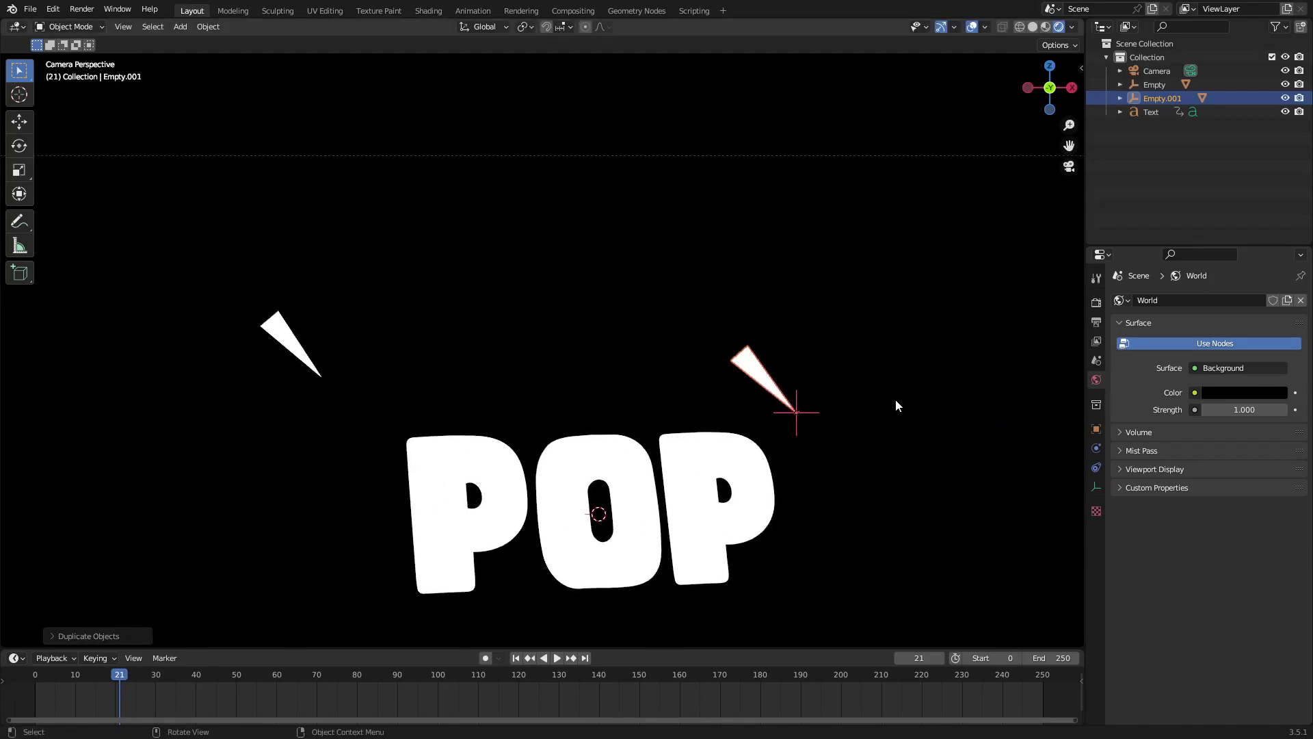
{"action": "key", "text": "r"}
{"action": "left_click", "coordinate": [889, 564]}
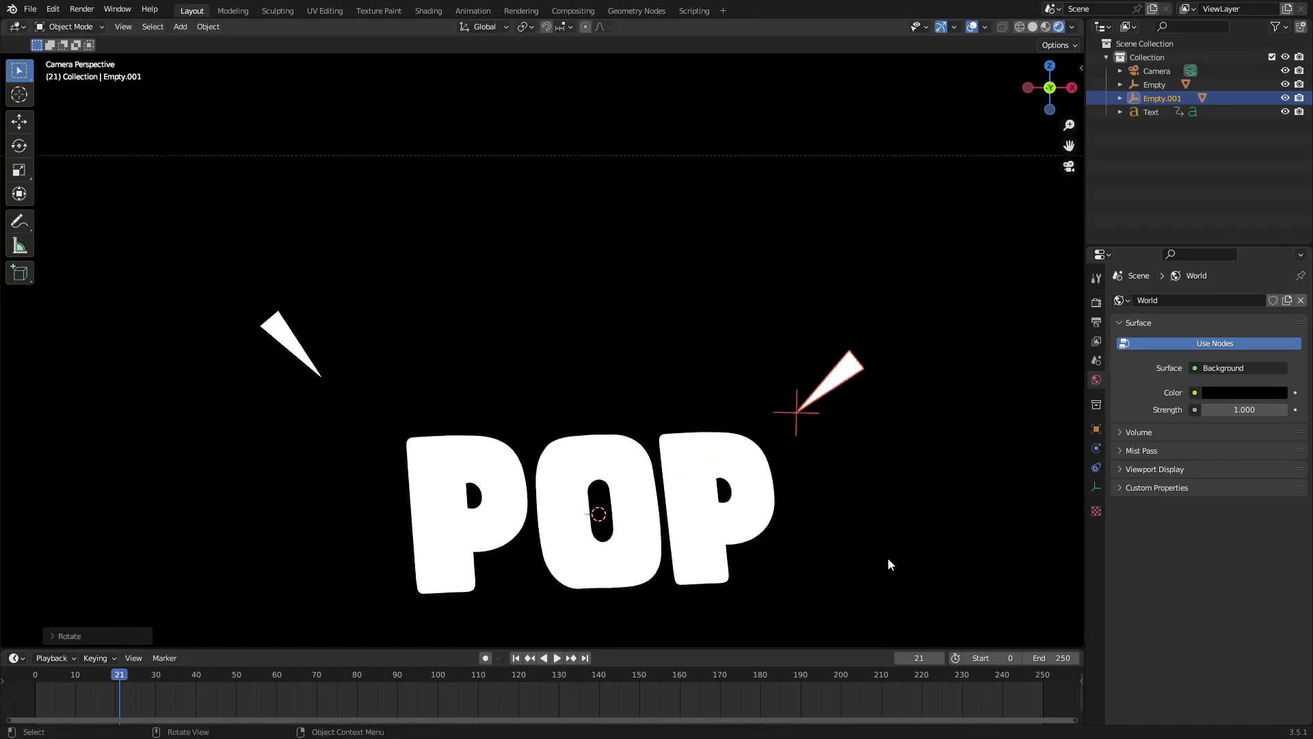
{"action": "key", "text": "g"}
{"action": "left_click", "coordinate": [888, 566]}
Go to frame 12 and reposition the duplicated empty so its spike clears the text's upper-right corner
{"action": "mouse_move", "coordinate": [88, 679]}
{"action": "left_mouse_down"}
{"action": "mouse_move", "coordinate": [31, 664]}
{"action": "mouse_move", "coordinate": [126, 658]}
{"action": "mouse_move", "coordinate": [37, 638]}
{"action": "mouse_move", "coordinate": [156, 634]}
{"action": "mouse_move", "coordinate": [31, 643]}
{"action": "mouse_move", "coordinate": [130, 675]}
{"action": "mouse_move", "coordinate": [23, 666]}
{"action": "mouse_move", "coordinate": [83, 674]}
{"action": "left_mouse_up"}
{"action": "key", "text": "g"}
{"action": "left_click", "coordinate": [907, 344]}
{"action": "key", "text": "g"}
{"action": "left_click", "coordinate": [973, 437]}
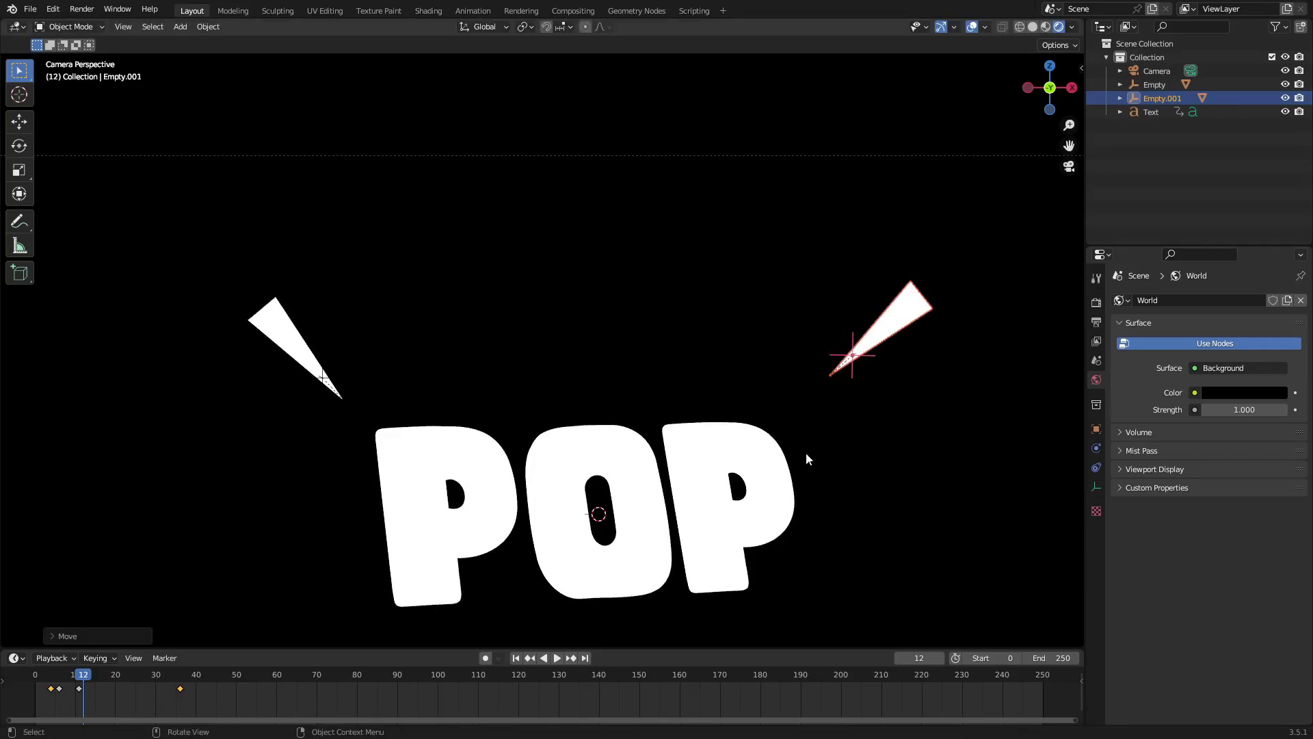
Move the upper-left spike's empty slightly closer to the first P, and scrub to frame 10 to check it
{"action": "left_click", "coordinate": [326, 383]}
{"action": "key", "text": "g"}
{"action": "left_click", "coordinate": [331, 399]}
{"action": "mouse_move", "coordinate": [73, 684]}
{"action": "left_mouse_down"}
{"action": "mouse_move", "coordinate": [23, 686]}
{"action": "mouse_move", "coordinate": [54, 669]}
{"action": "left_mouse_up"}
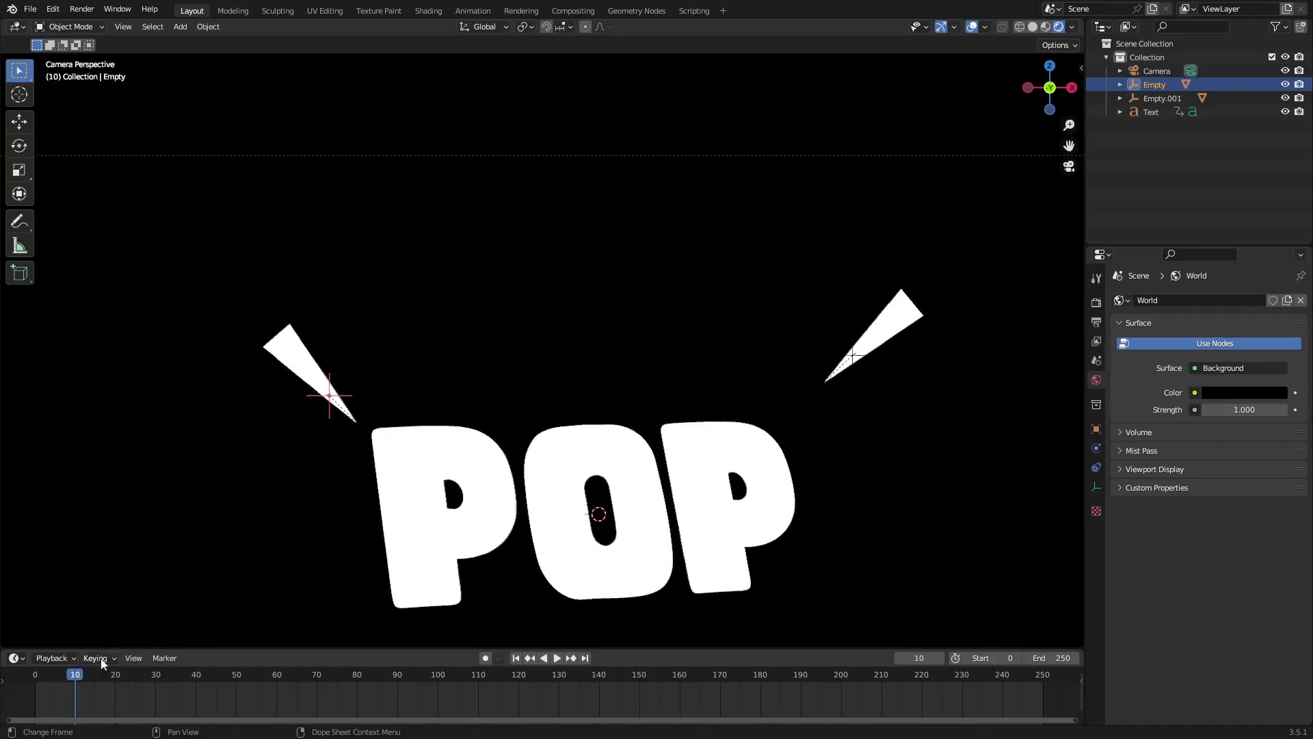
{"action": "key", "text": "space"}
Duplicate the upper-left spike with its empty, rotate the copy about -137° around Y, and place it pointing up below the O
{"action": "scroll", "coordinate": [571, 482], "scroll_direction": "up", "scroll_amount": 1}
{"action": "middle_click_drag", "start_coordinate": [571, 482], "coordinate": [620, 309], "text": "shift"}
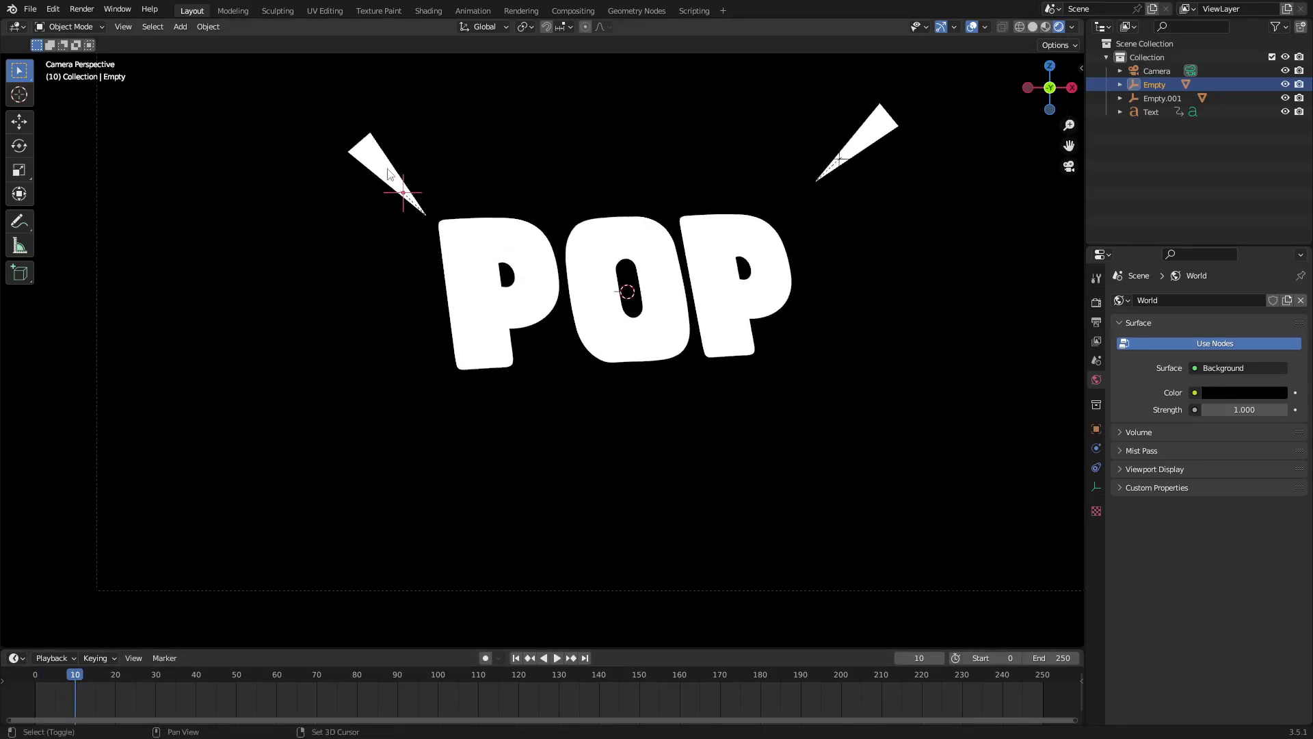
{"action": "left_click", "coordinate": [409, 189]}
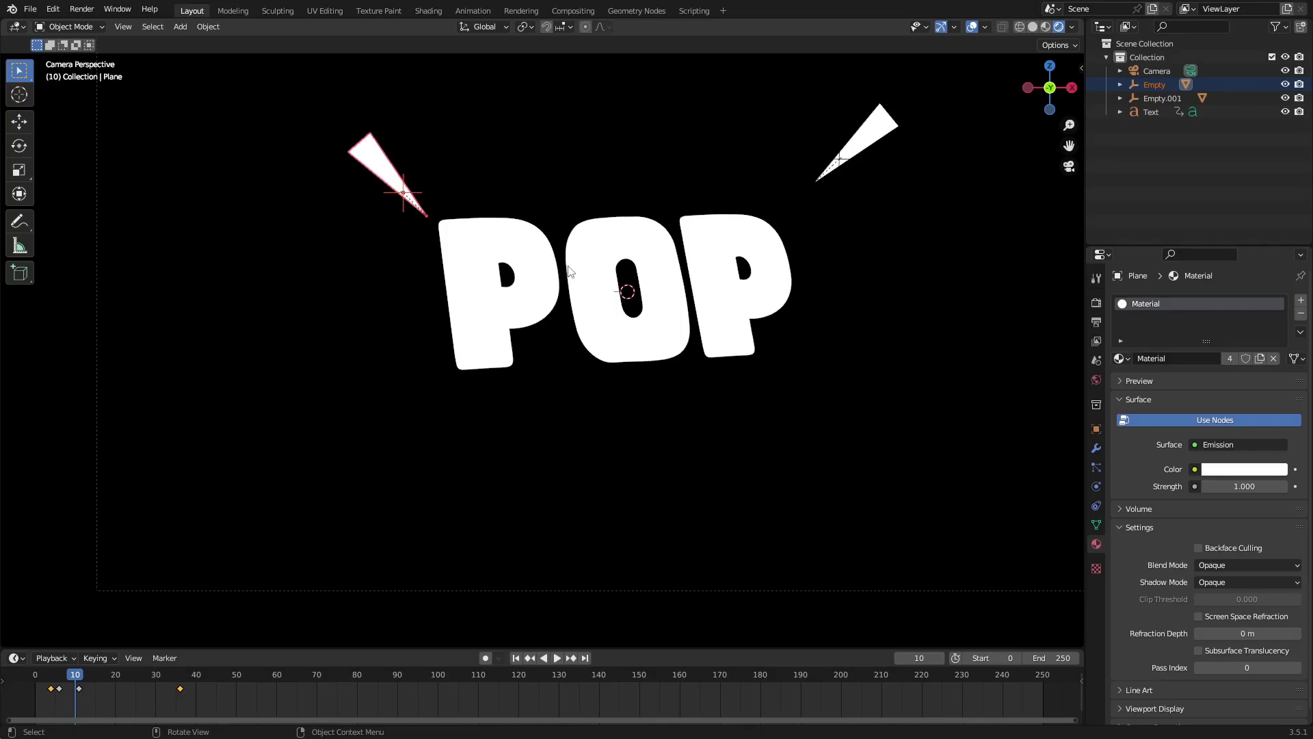
{"action": "key", "text": "shift+d"}
{"action": "left_click", "coordinate": [765, 516]}
{"action": "key", "text": "r"}
{"action": "key", "text": "y"}
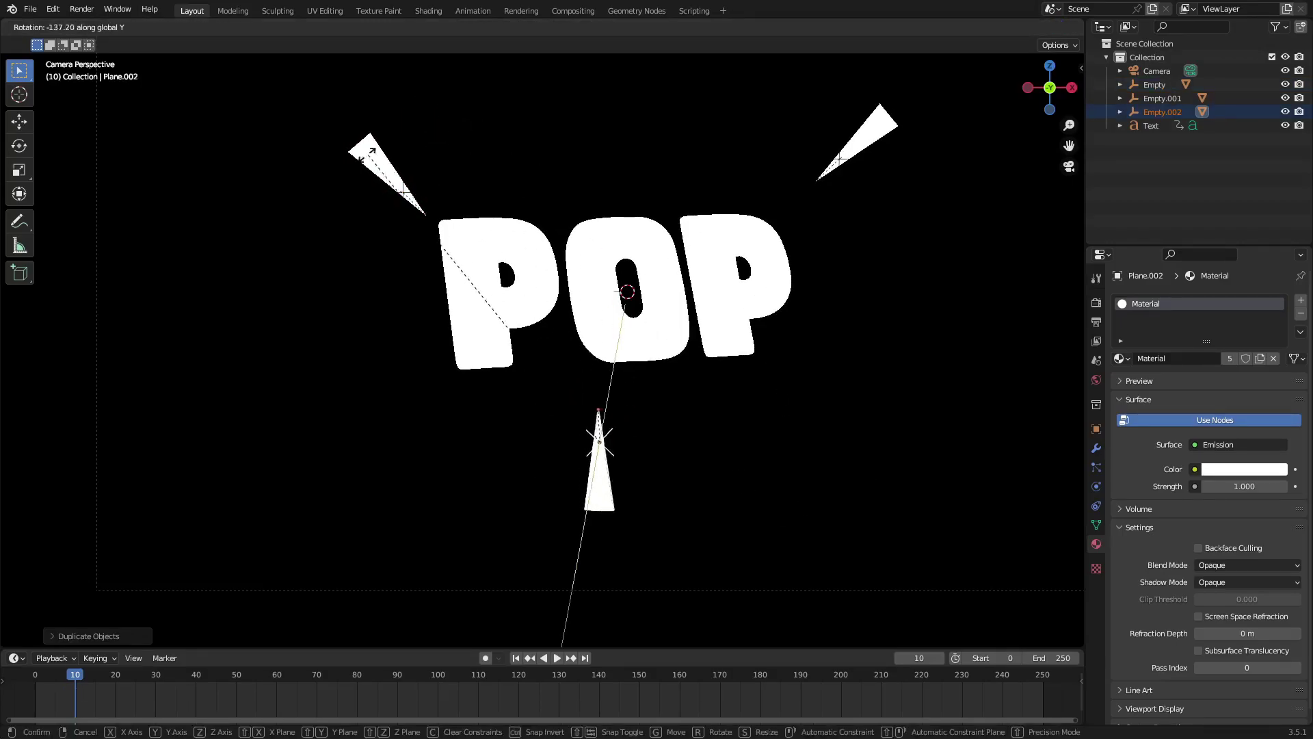
{"action": "left_click", "coordinate": [369, 157]}
{"action": "key", "text": "g"}
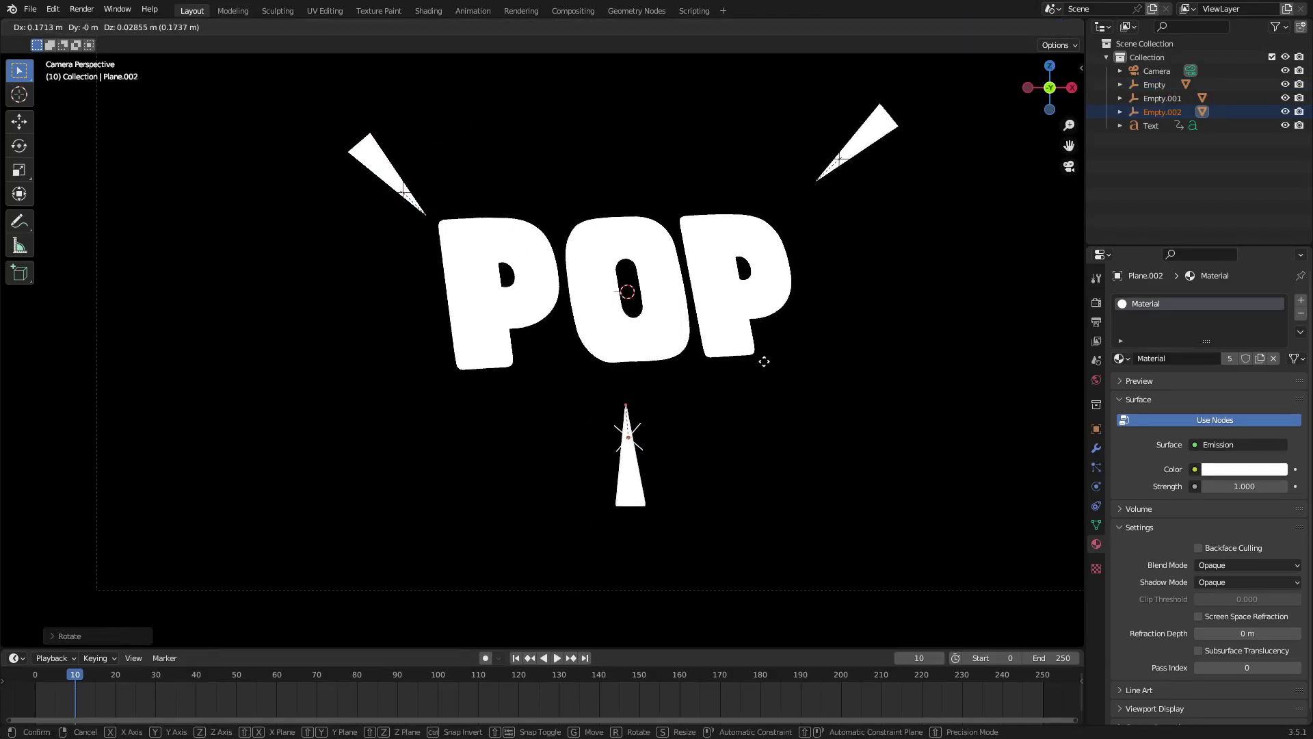
{"action": "left_click", "coordinate": [764, 361]}
At frame 6, move the lower spike's empty slightly down and to the right, and scrub to frame 24 to check its motion
{"action": "mouse_move", "coordinate": [75, 674]}
{"action": "left_mouse_down"}
{"action": "mouse_move", "coordinate": [58, 664]}
{"action": "mouse_move", "coordinate": [86, 679]}
{"action": "mouse_move", "coordinate": [63, 674]}
{"action": "left_mouse_up"}
{"action": "left_click", "coordinate": [327, 589]}
{"action": "left_click", "coordinate": [51, 677]}
{"action": "left_click", "coordinate": [630, 411]}
{"action": "left_click", "coordinate": [618, 418]}
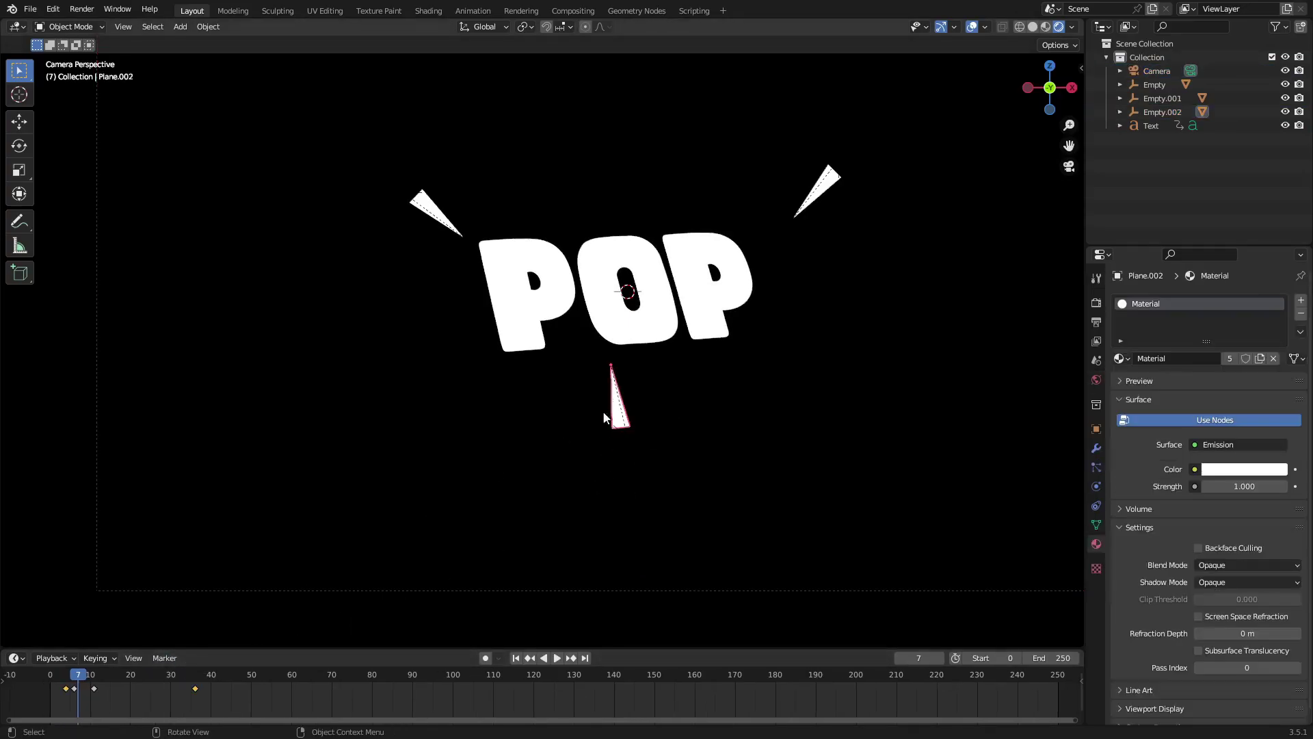
{"action": "key", "text": "Left"}
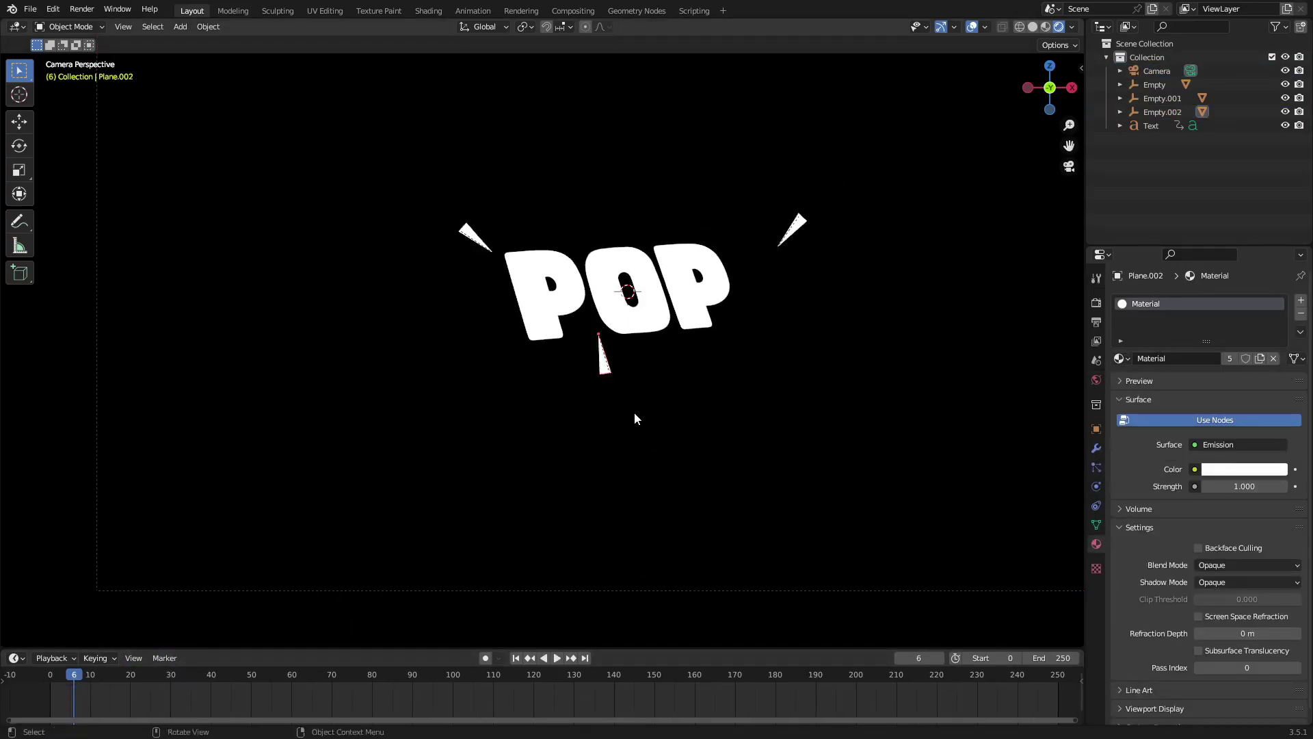
{"action": "left_click", "coordinate": [621, 405]}
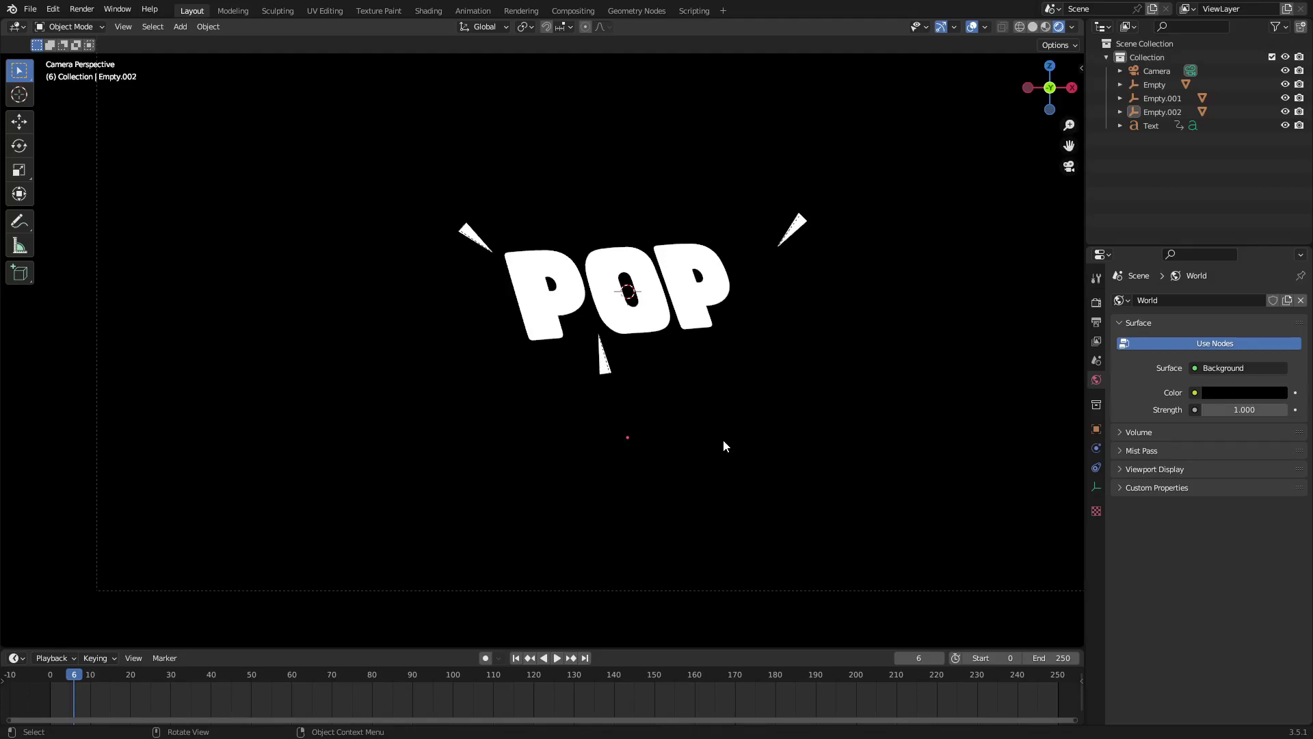
{"action": "key", "text": "ctrl+z"}
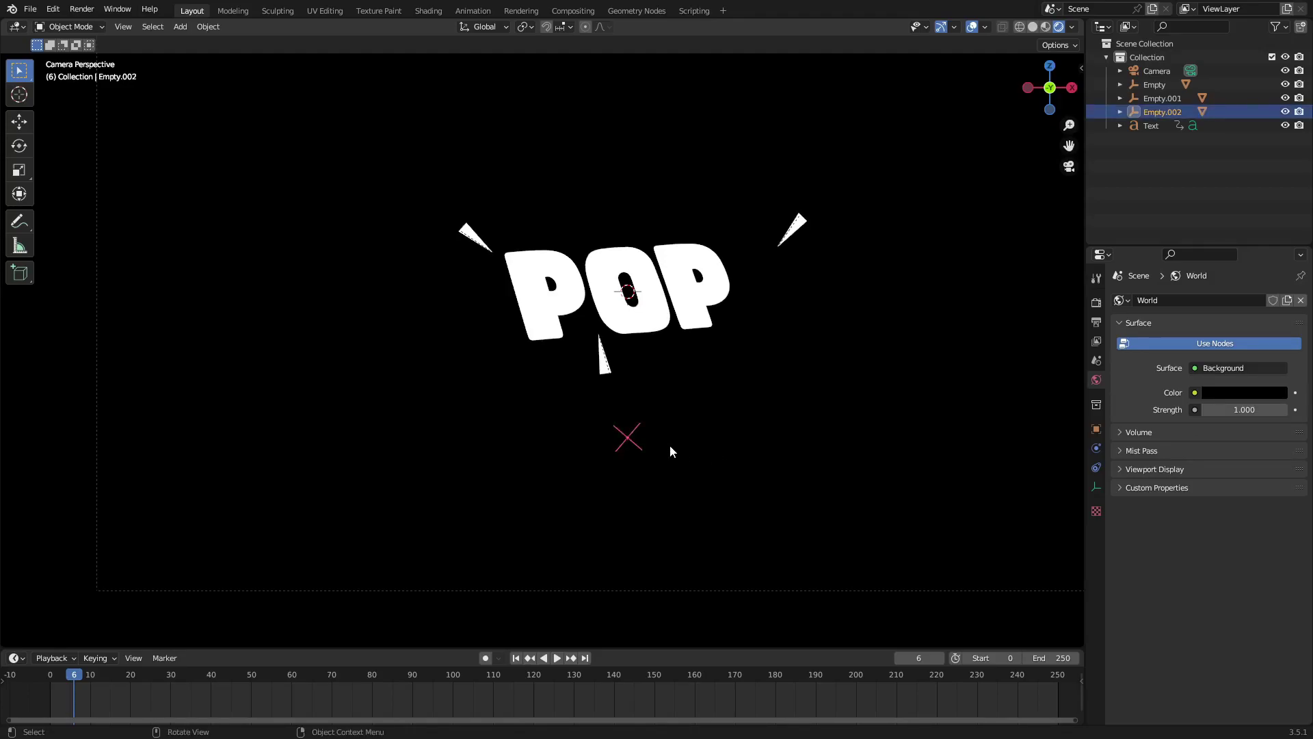
{"action": "key", "text": "g"}
{"action": "left_click", "coordinate": [704, 468]}
{"action": "mouse_move", "coordinate": [76, 679]}
{"action": "left_mouse_down"}
{"action": "mouse_move", "coordinate": [59, 678]}
{"action": "mouse_move", "coordinate": [86, 677]}
{"action": "left_mouse_up"}
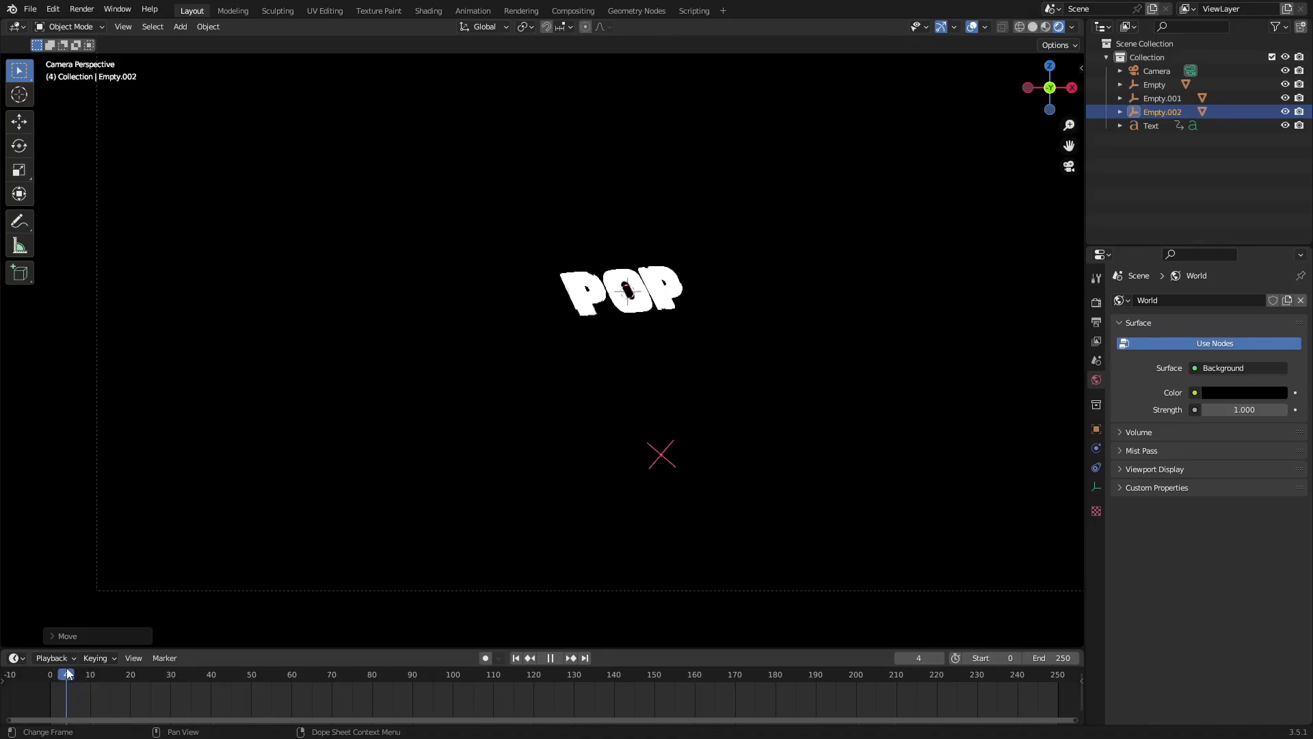
{"action": "left_click_drag", "start_coordinate": [68, 673], "coordinate": [146, 673]}
{"action": "left_click", "coordinate": [589, 590]}
Make the lower spike's material single-user and set its emission color to turquoise green with hue 0.427, saturation 1 and value 1
{"action": "scroll", "coordinate": [635, 488], "scroll_direction": "down", "scroll_amount": 3}
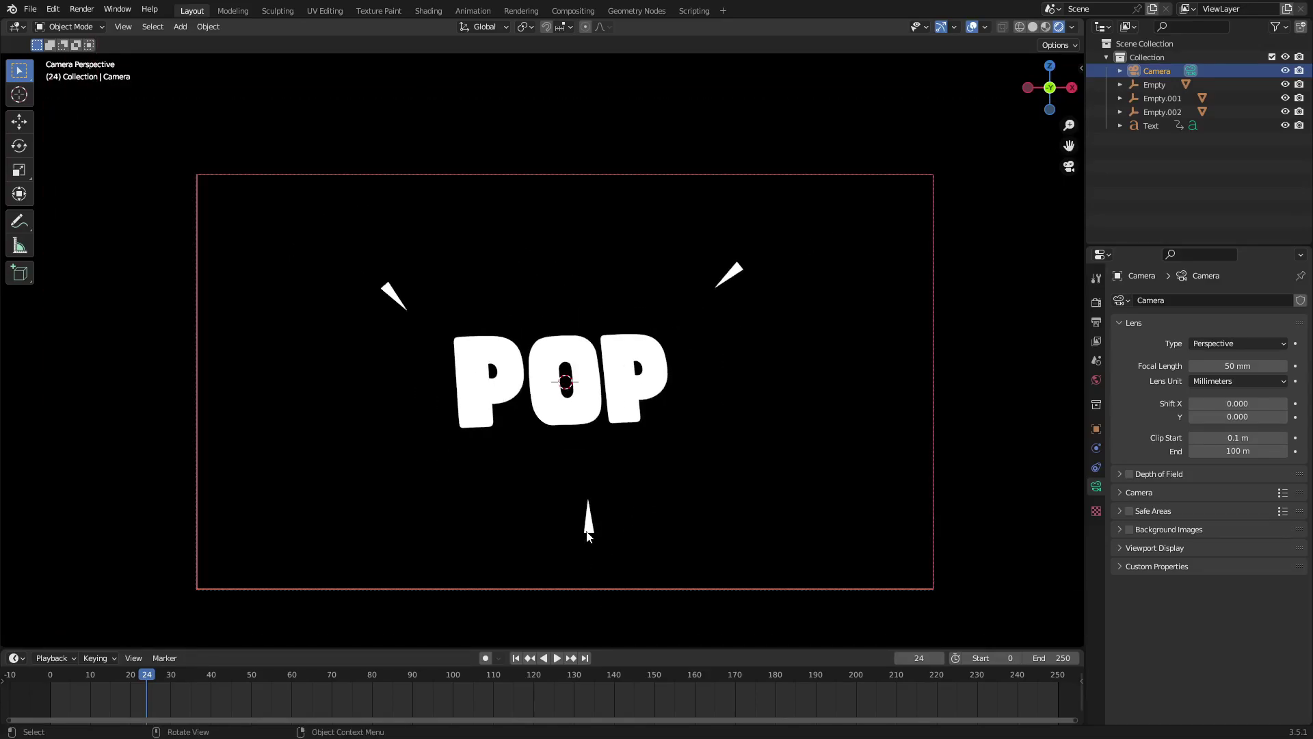
{"action": "left_click", "coordinate": [587, 530]}
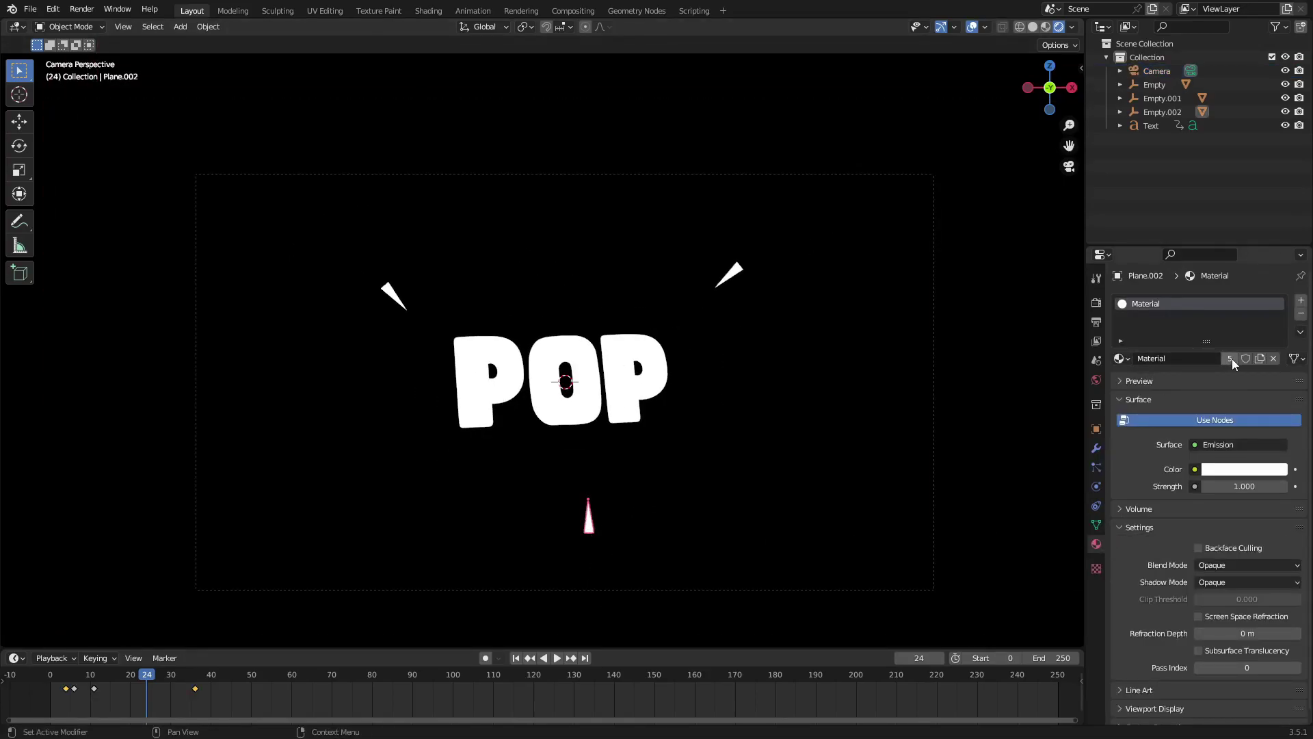
{"action": "left_click", "coordinate": [1230, 359]}
{"action": "left_click", "coordinate": [1227, 471]}
{"action": "left_click_drag", "start_coordinate": [1229, 356], "coordinate": [1207, 272]}
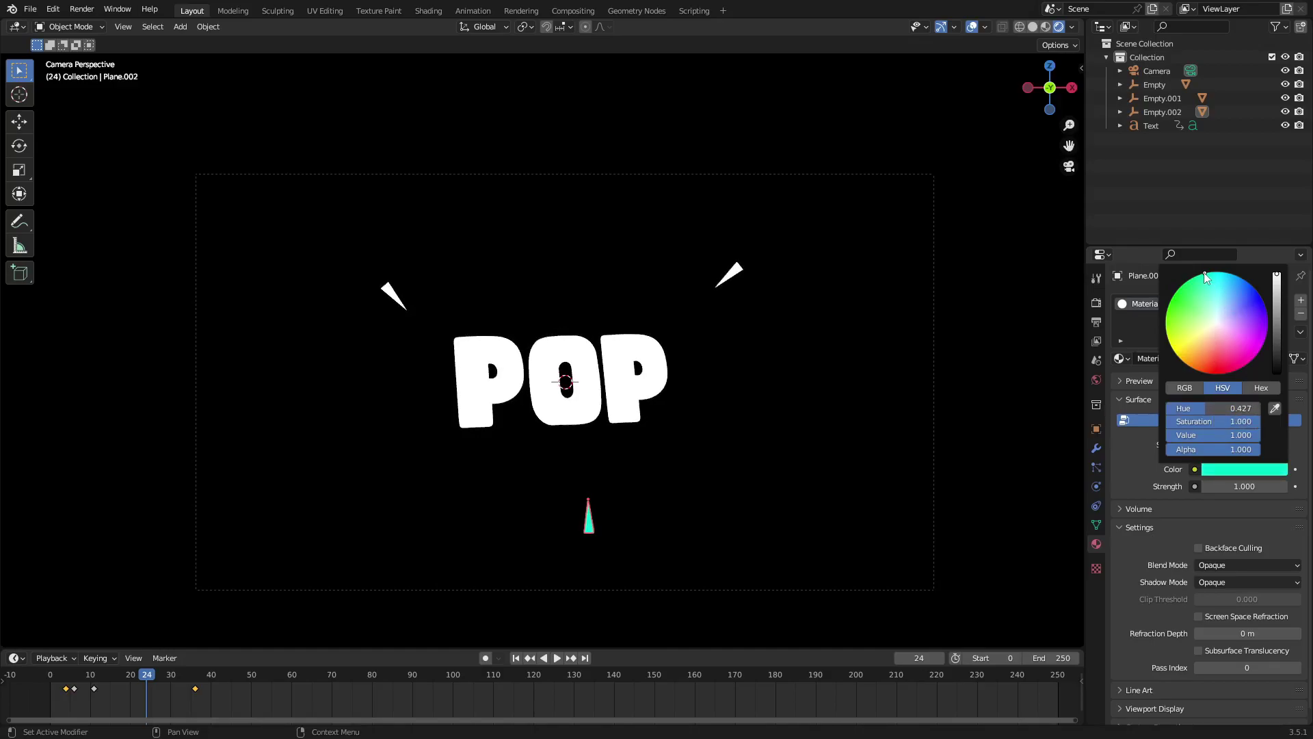
Hide the viewport overlays and assign the green Material.001 to the upper-right and upper-left spikes
{"action": "left_click", "coordinate": [972, 26]}
{"action": "left_click", "coordinate": [738, 277]}
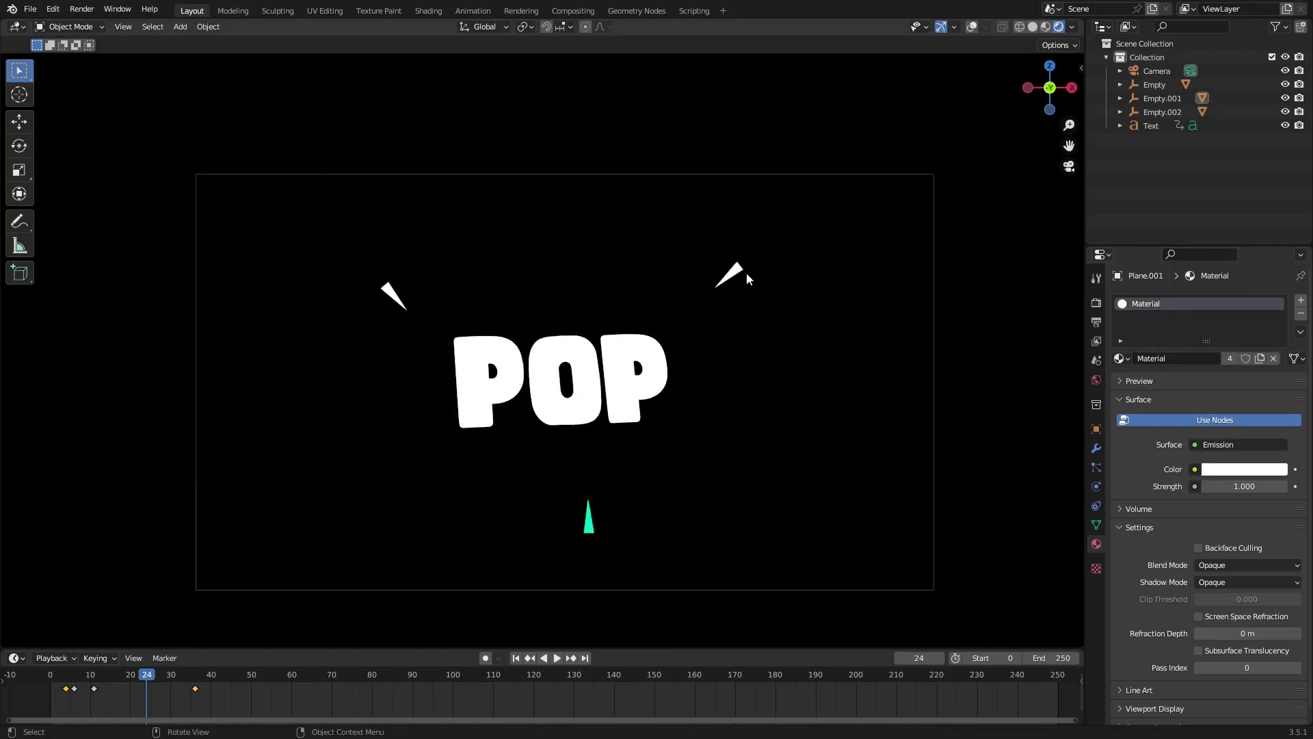
{"action": "left_click", "coordinate": [1121, 359]}
{"action": "left_click", "coordinate": [1156, 393]}
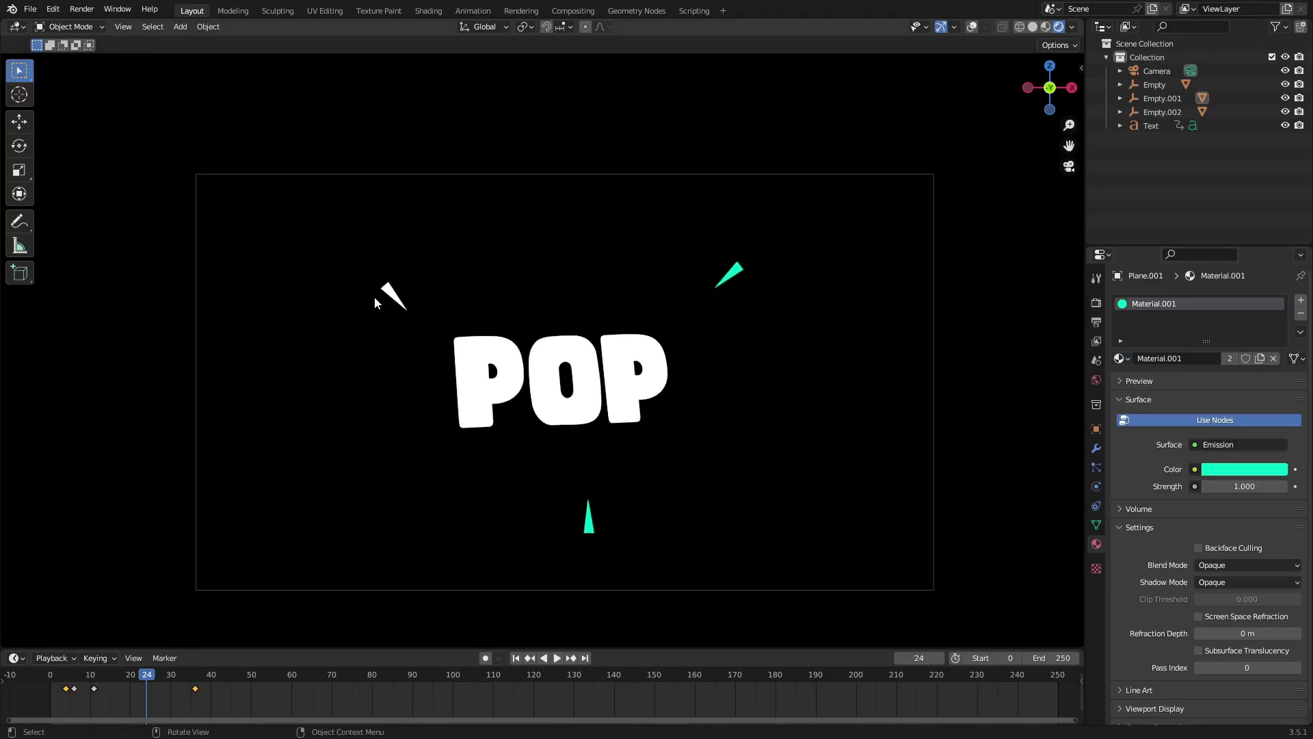
{"action": "left_click", "coordinate": [375, 302]}
{"action": "left_click", "coordinate": [1122, 359]}
{"action": "left_click", "coordinate": [1156, 391]}
Play the animation from the first frame several times at different zoom levels to review the text and spike timing
{"action": "left_click", "coordinate": [516, 657]}
{"action": "left_click", "coordinate": [556, 657]}
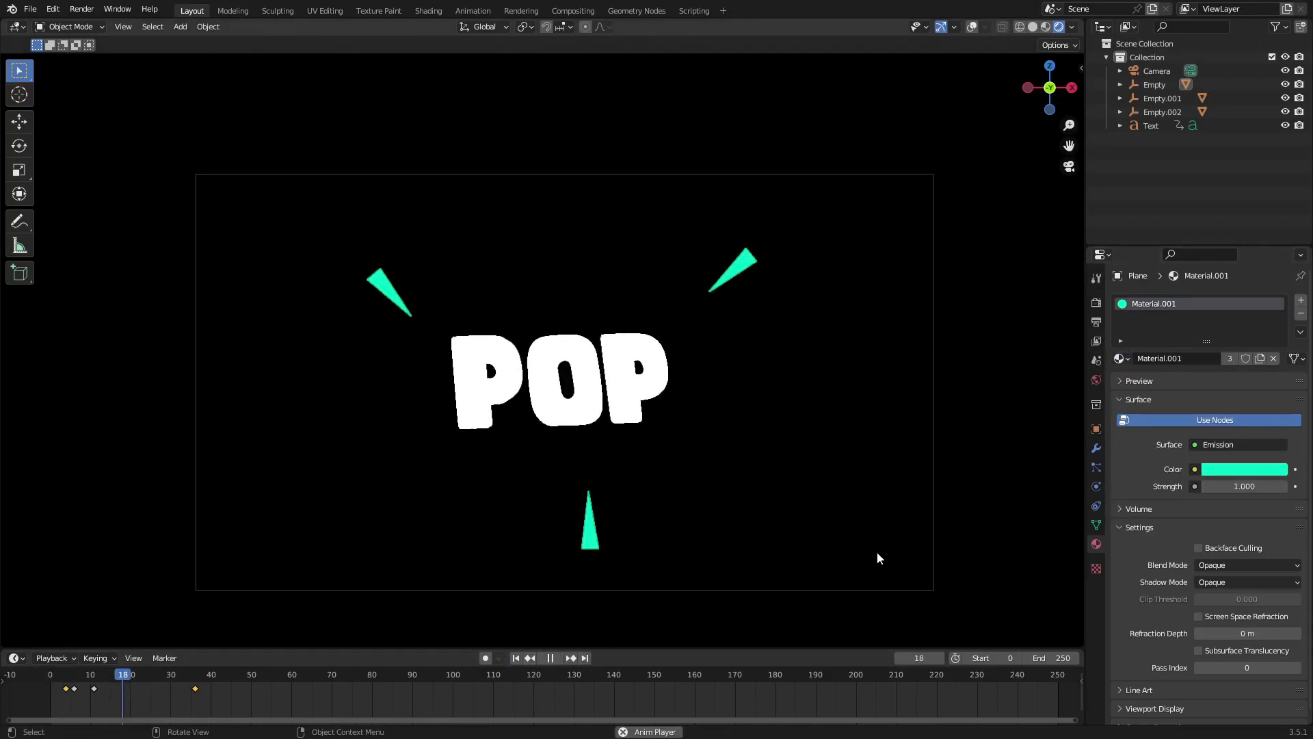
{"action": "left_click", "coordinate": [516, 658]}
{"action": "left_click", "coordinate": [516, 658]}
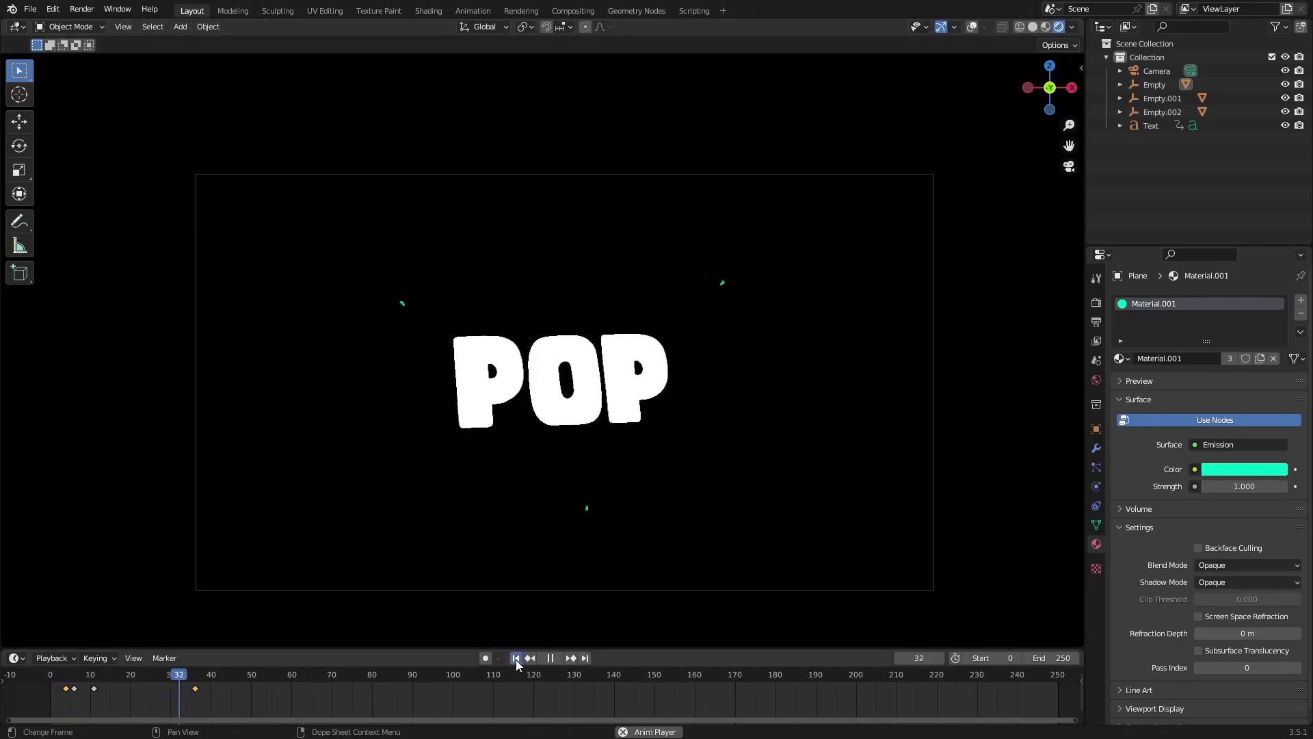
{"action": "scroll", "coordinate": [830, 487], "scroll_direction": "down", "scroll_amount": 5}
{"action": "scroll", "coordinate": [831, 481], "scroll_direction": "down", "scroll_amount": 1}
{"action": "left_click", "coordinate": [514, 657]}
{"action": "left_click", "coordinate": [514, 657]}
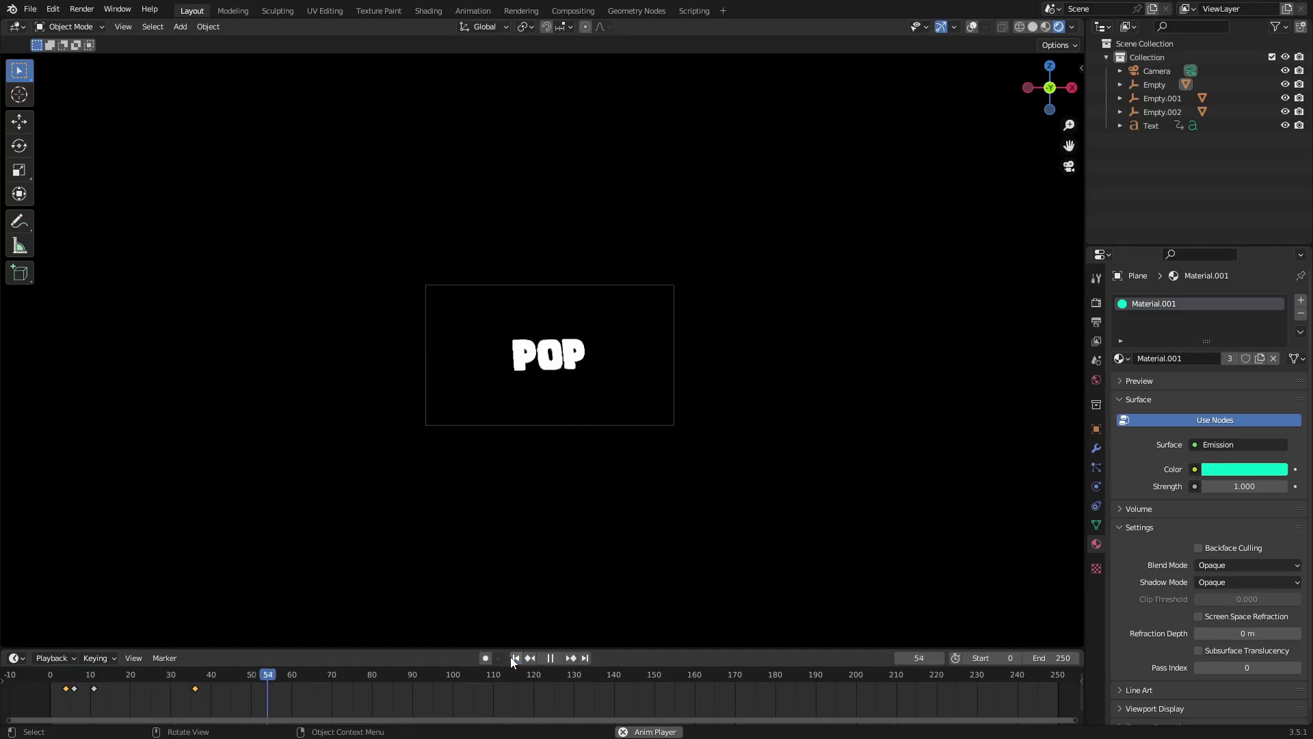
{"action": "left_click", "coordinate": [516, 658]}
{"action": "scroll", "coordinate": [595, 402], "scroll_direction": "up", "scroll_amount": 6}
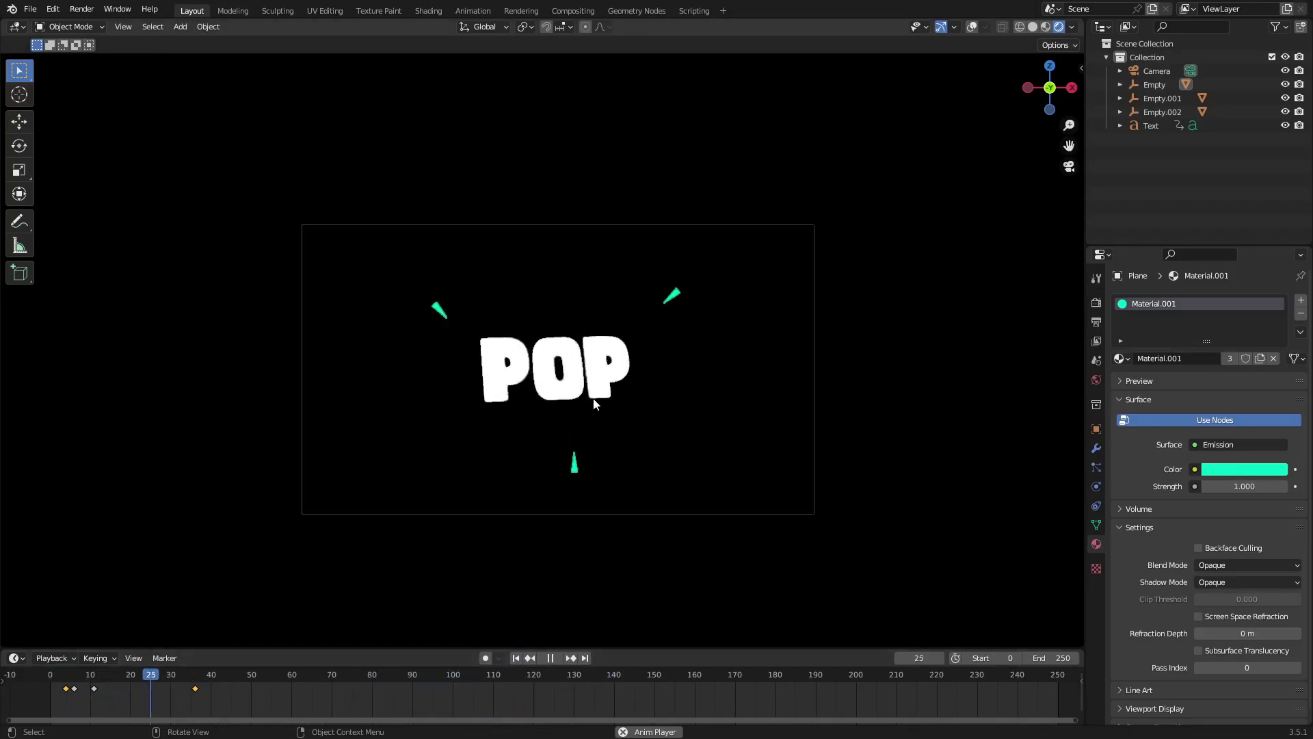
{"action": "left_click", "coordinate": [516, 658]}
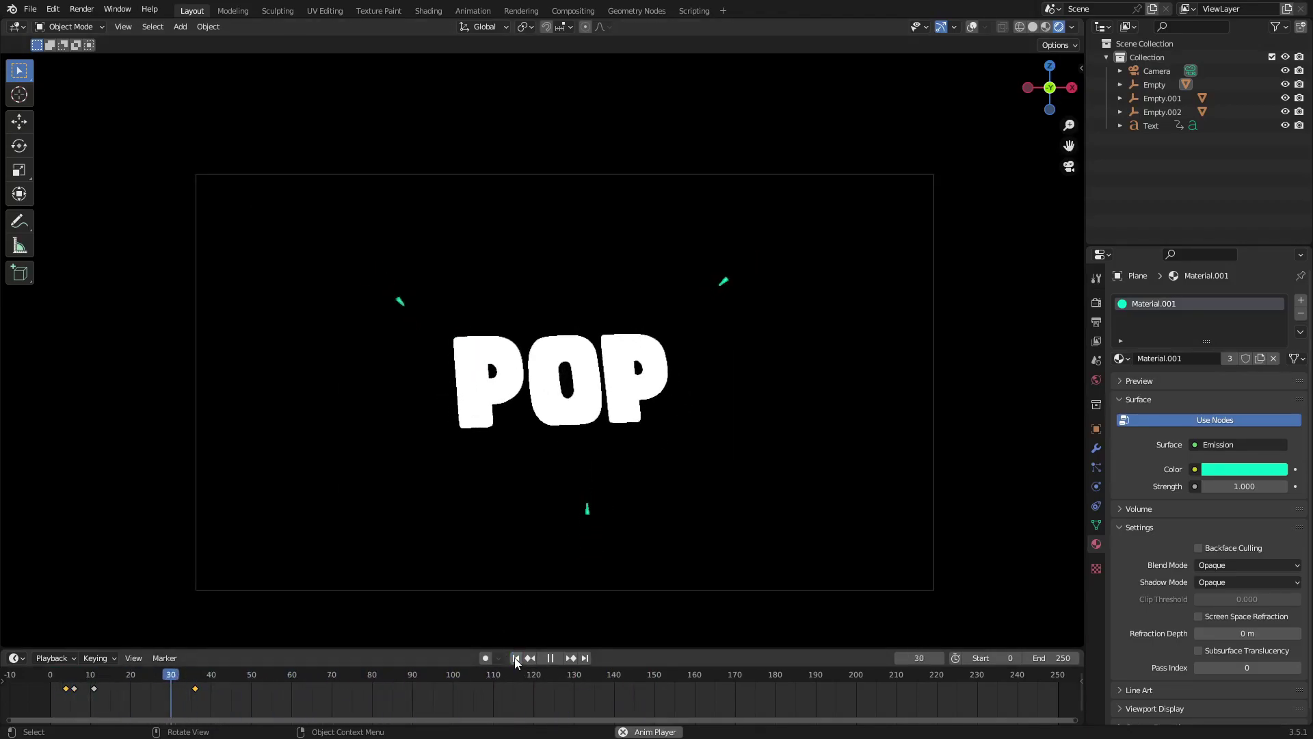
Try Eevee Bloom with threshold 0.664, radius 7.861 and intensity 0.090, and switch it off again
{"action": "left_click", "coordinate": [1098, 305]}
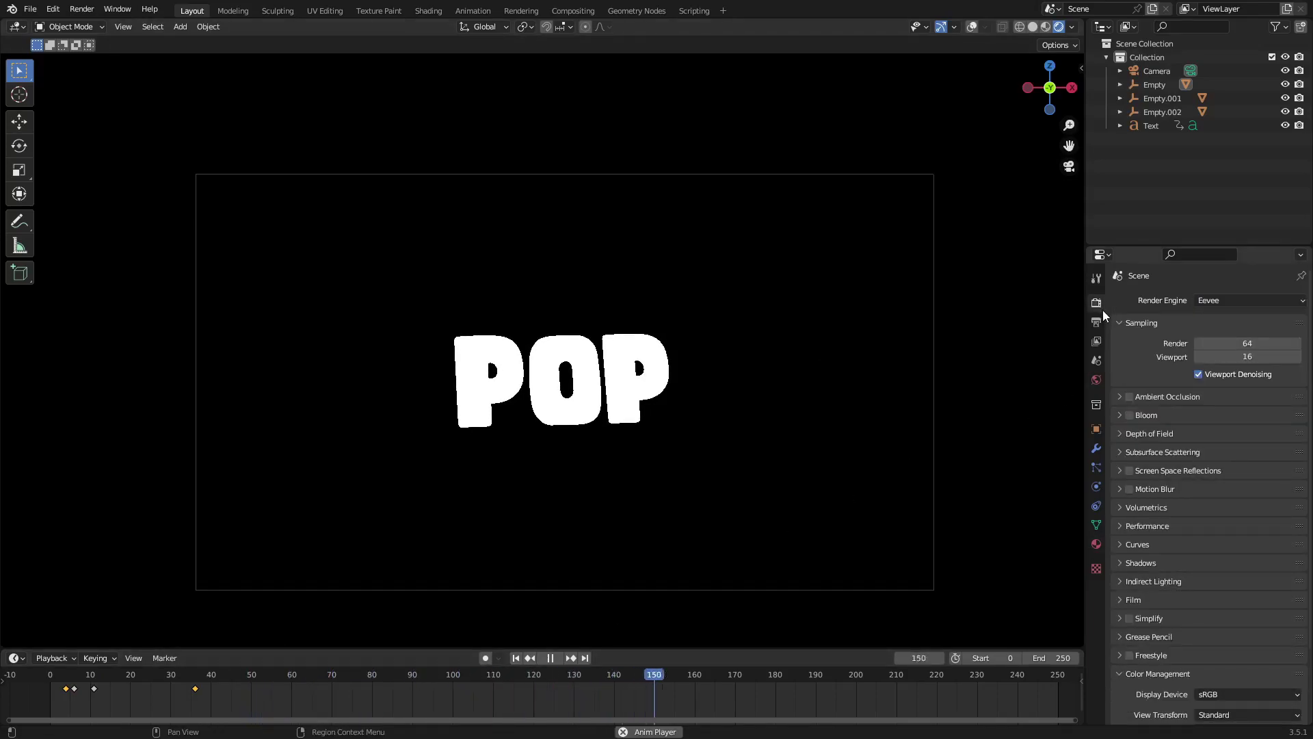
{"action": "left_click", "coordinate": [1130, 415]}
{"action": "left_click", "coordinate": [1122, 417]}
{"action": "left_click_drag", "start_coordinate": [1236, 465], "coordinate": [1278, 495]}
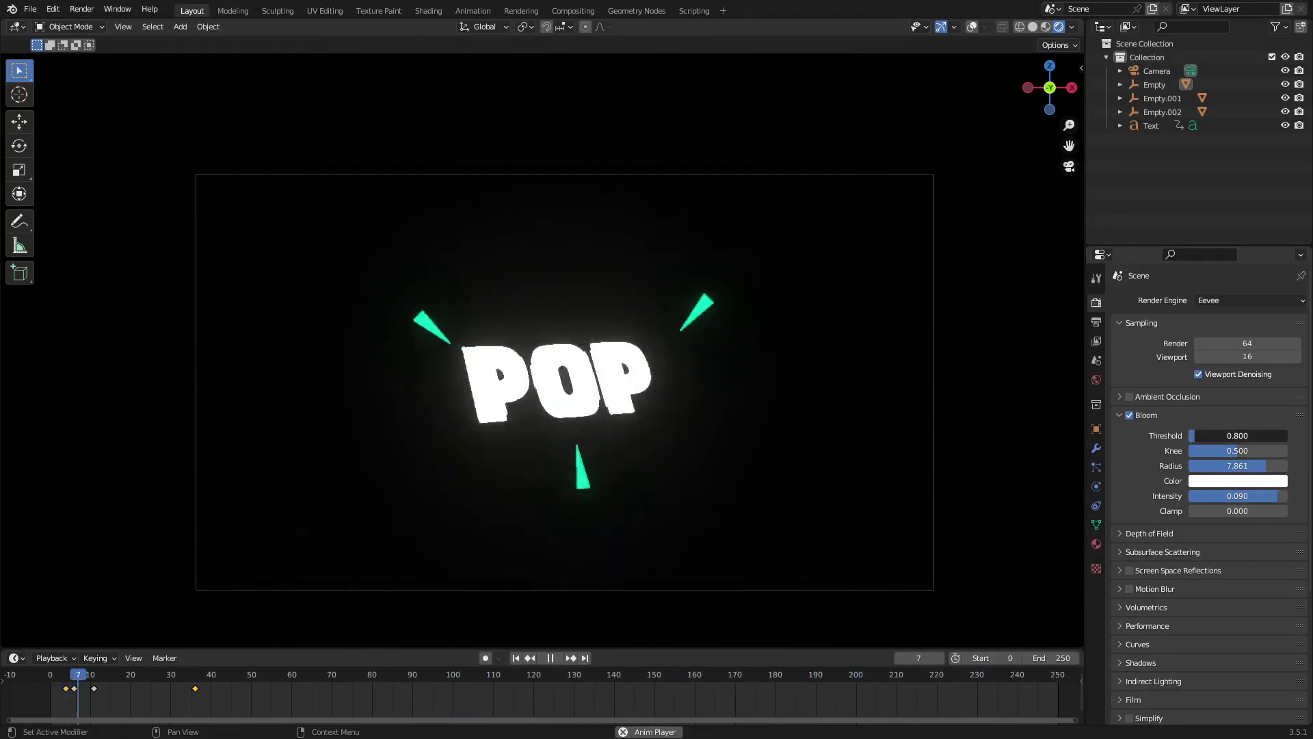
{"action": "left_click_drag", "start_coordinate": [1192, 436], "coordinate": [1173, 436]}
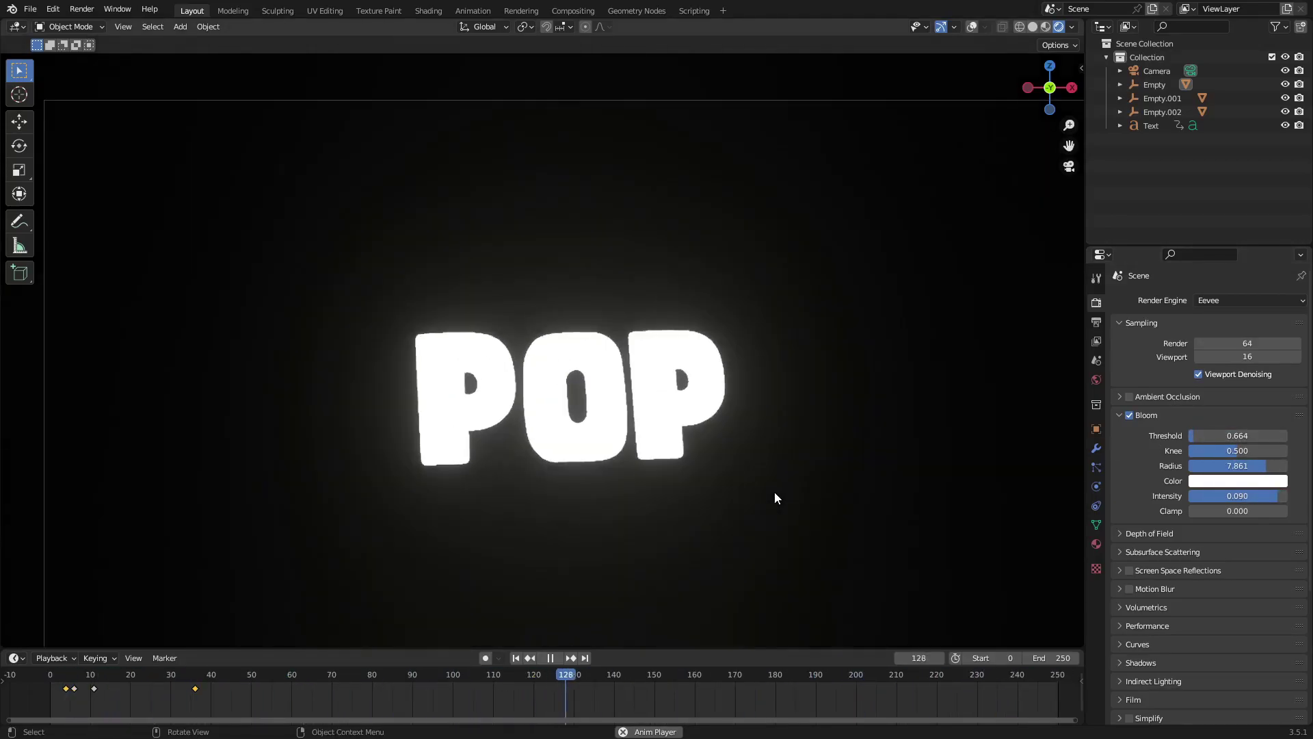
{"action": "left_click", "coordinate": [1130, 415]}
Replay the animation from the first frame to examine the pop-in without the glow
{"action": "scroll", "coordinate": [827, 465], "scroll_direction": "down", "scroll_amount": 2}
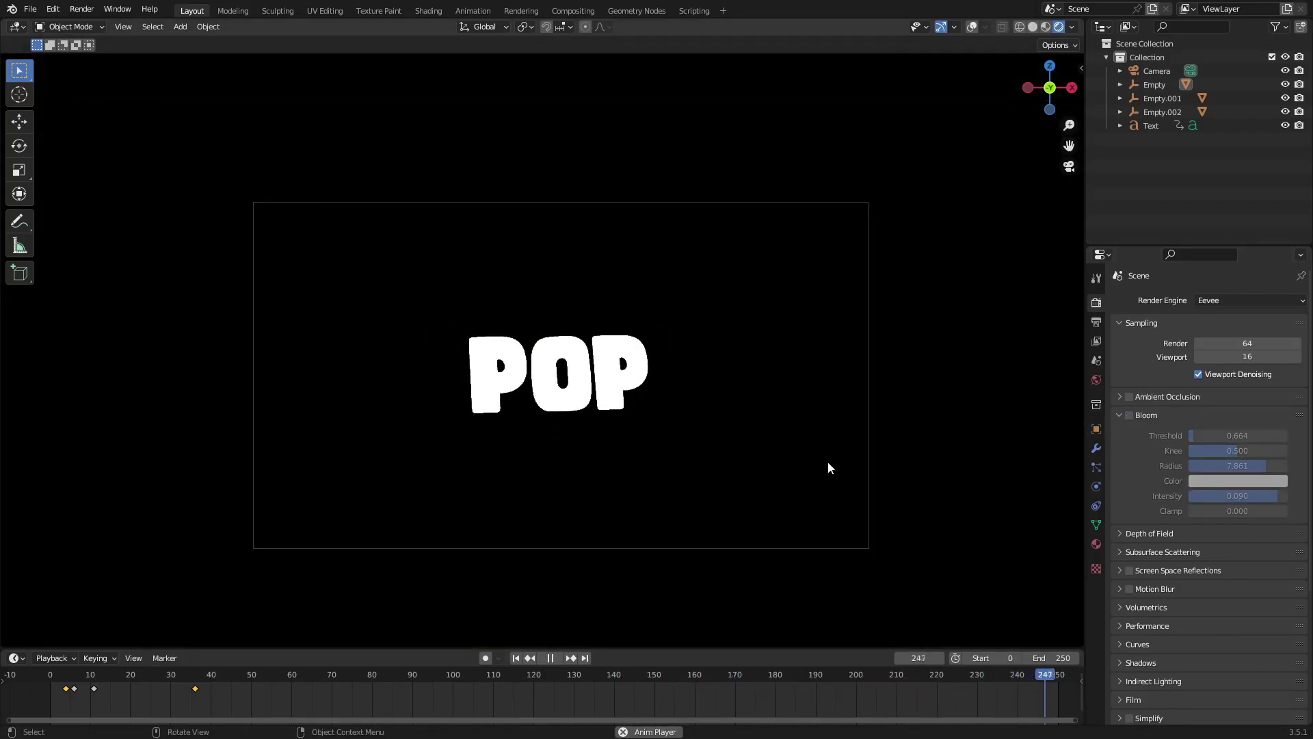
{"action": "scroll", "coordinate": [828, 463], "scroll_direction": "up", "scroll_amount": 2}
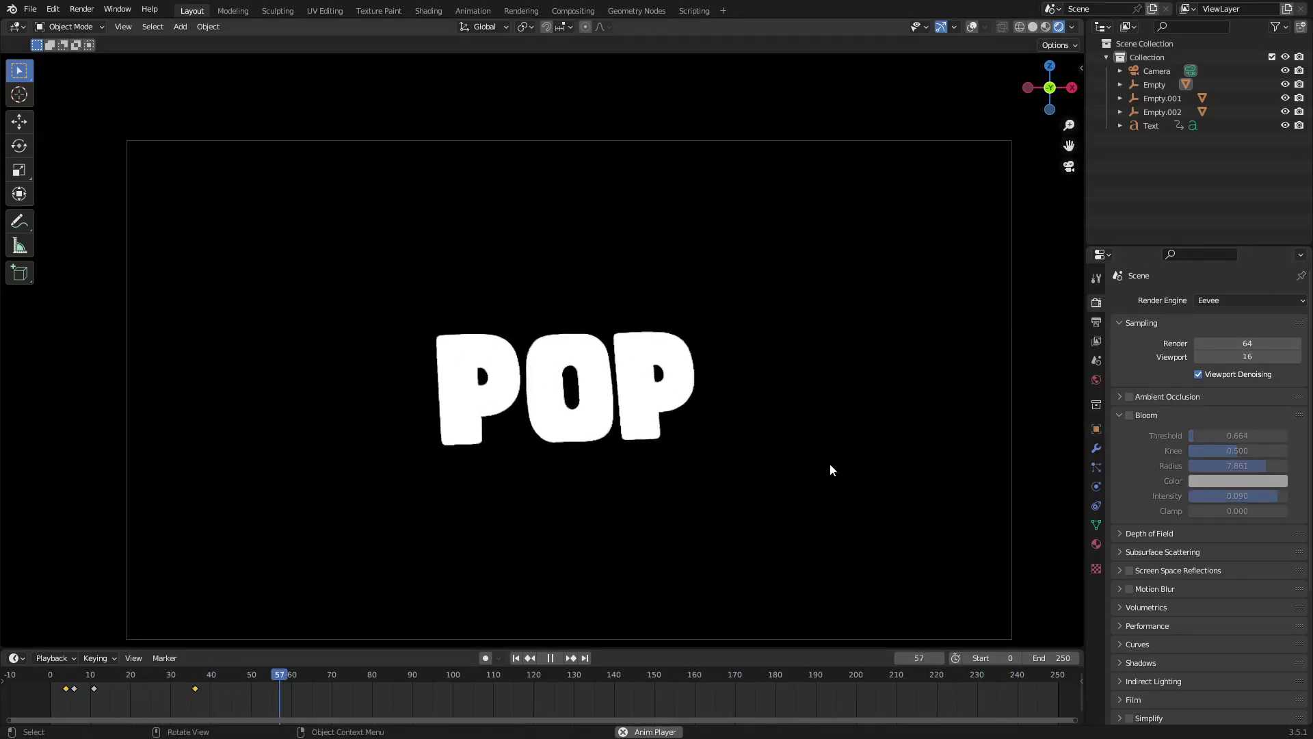
{"action": "left_click", "coordinate": [517, 658]}
{"action": "left_click", "coordinate": [516, 658]}
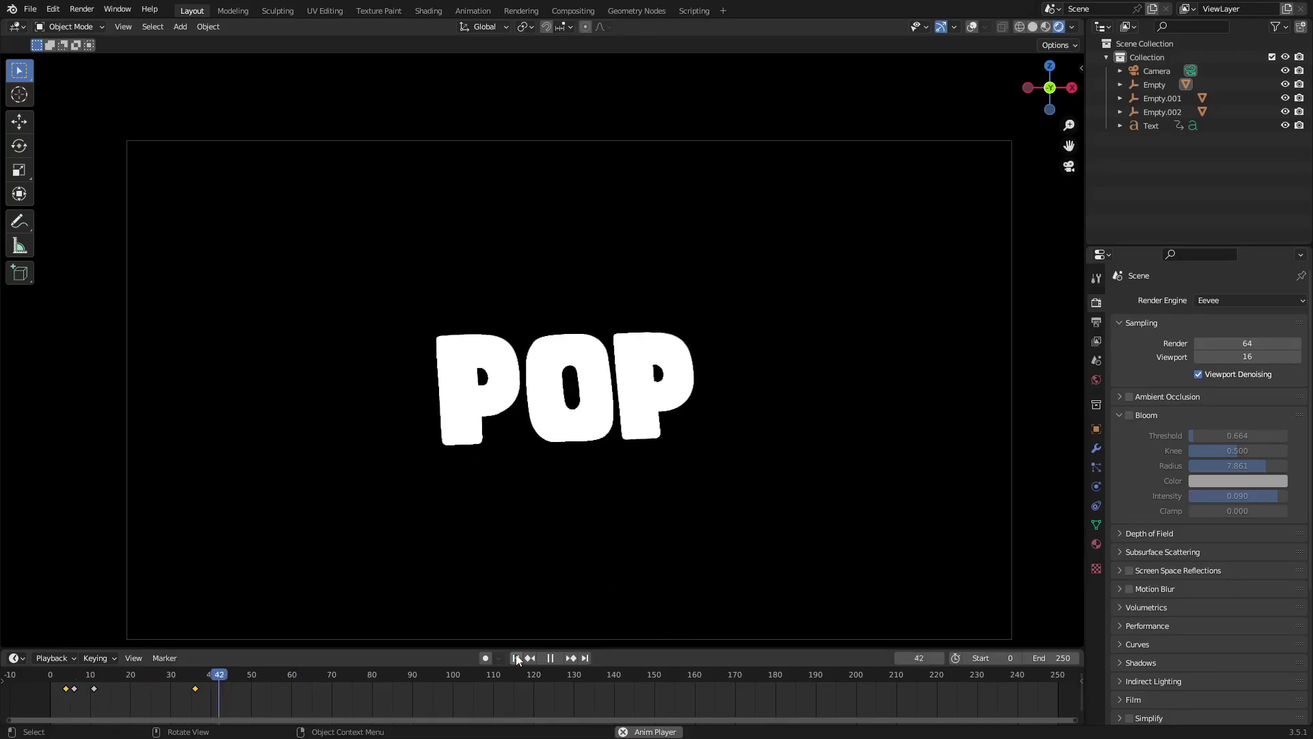